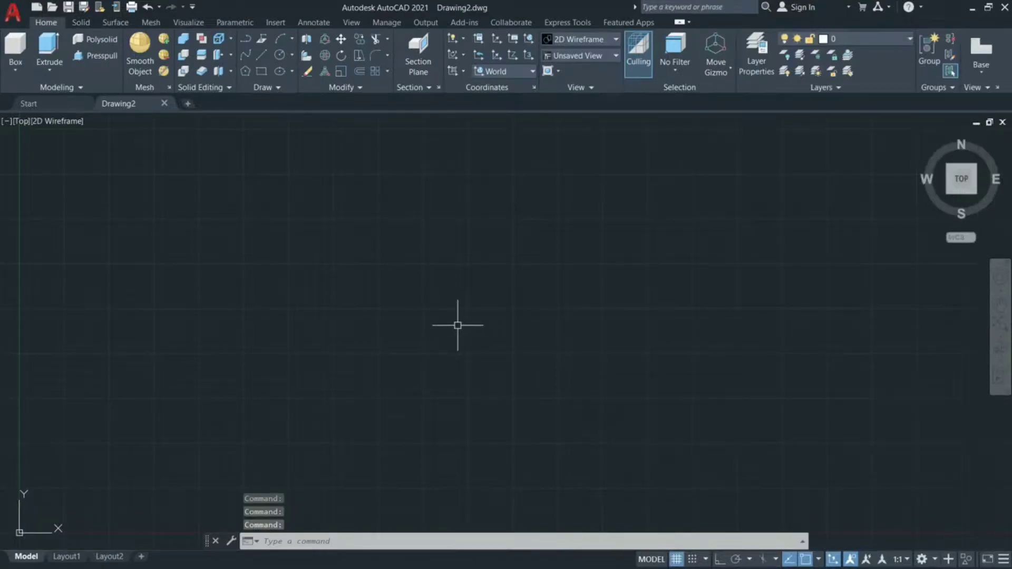
- Draw a circle with a radius of 13 in the middle of the empty drawing
text(c)
key(Return)
click(442, 305)
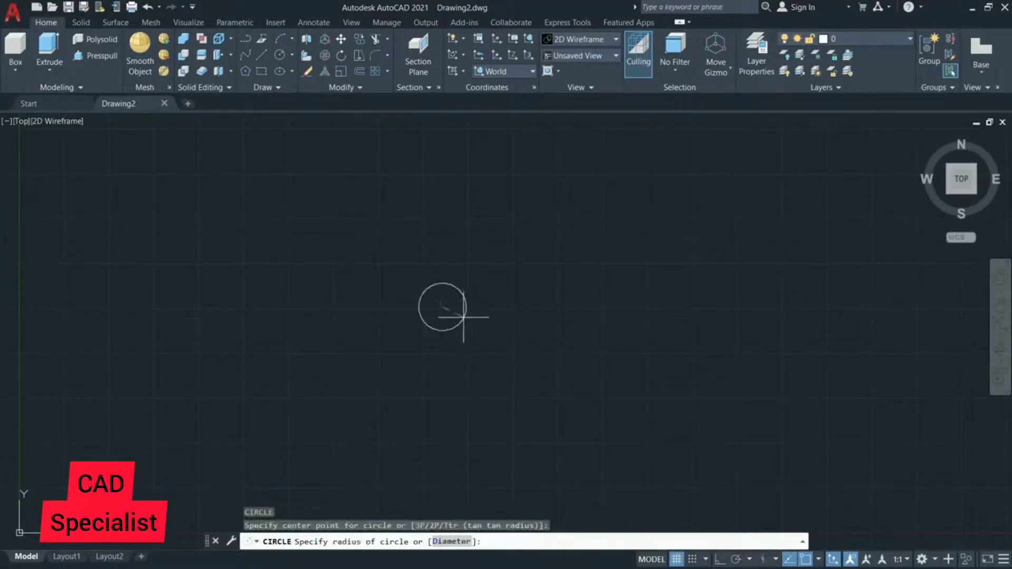
text(13)
key(Return)
- Draw two more circles on the same centre, with radii of 11 and 9
text(c)
key(Return)
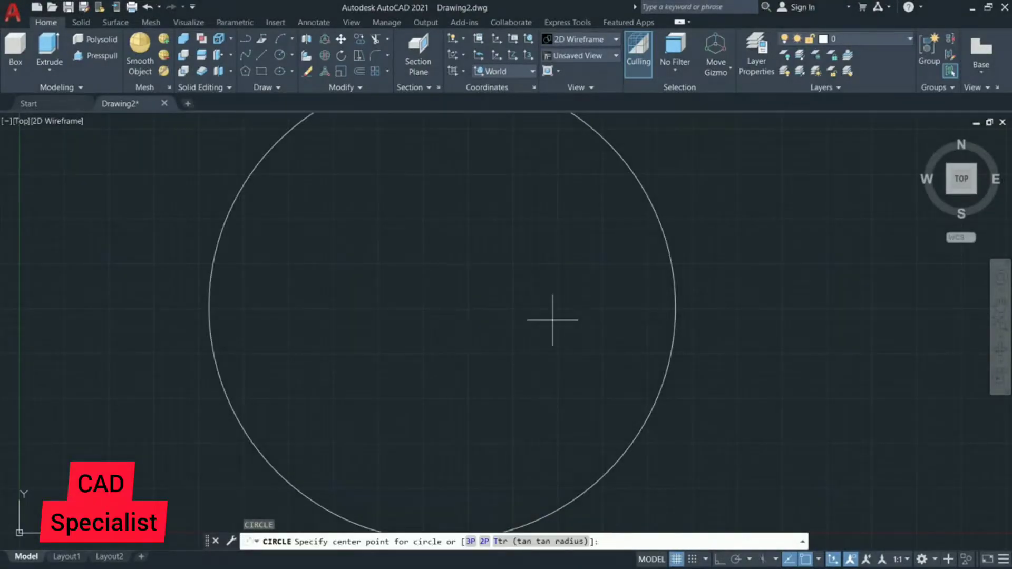
click(442, 306)
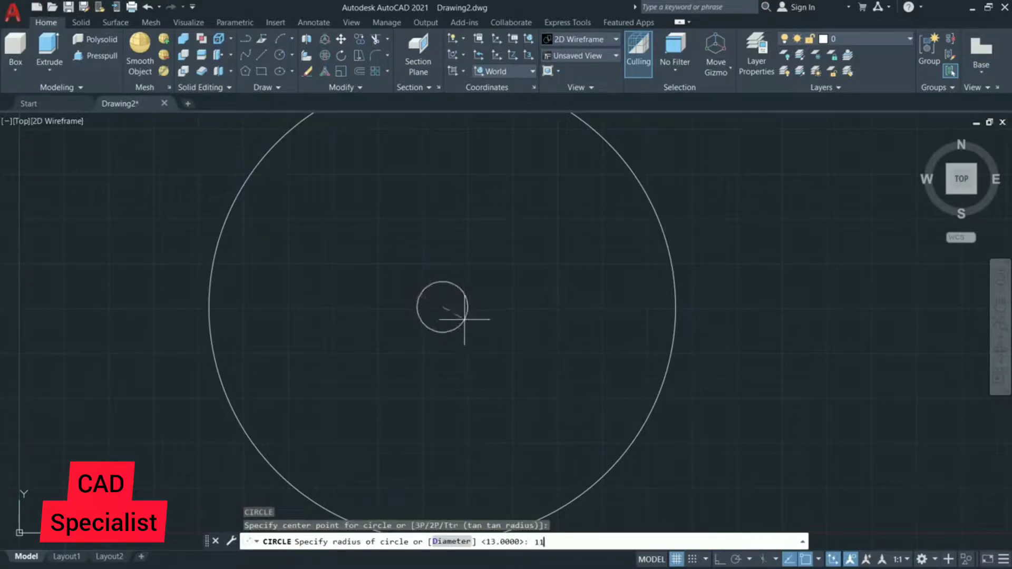
key(Return)
key(Return)
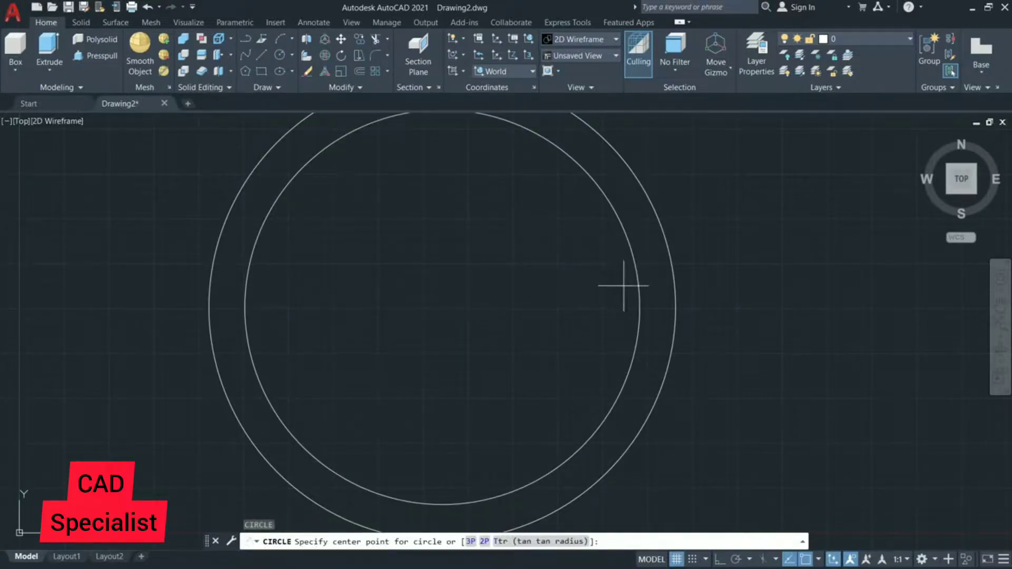
click(442, 307)
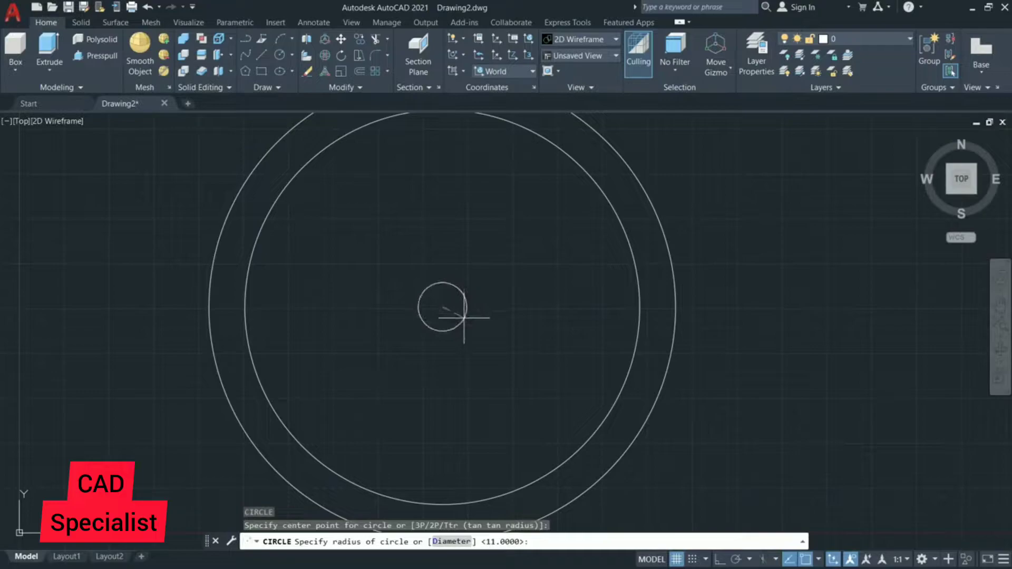
key(Return)
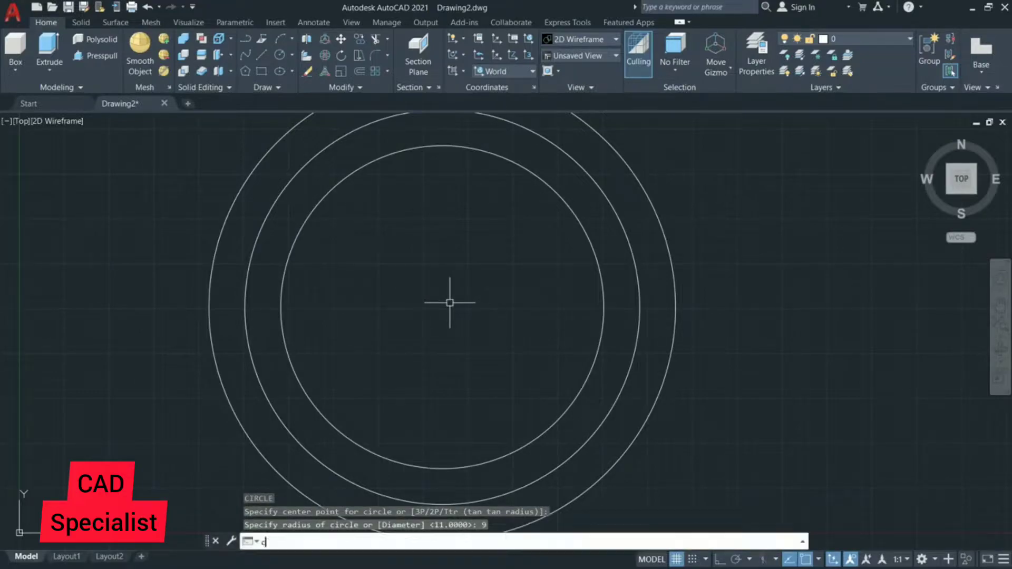
- Add two larger concentric circles around the same centre, with radii of 15 and 17
key(Return)
click(442, 307)
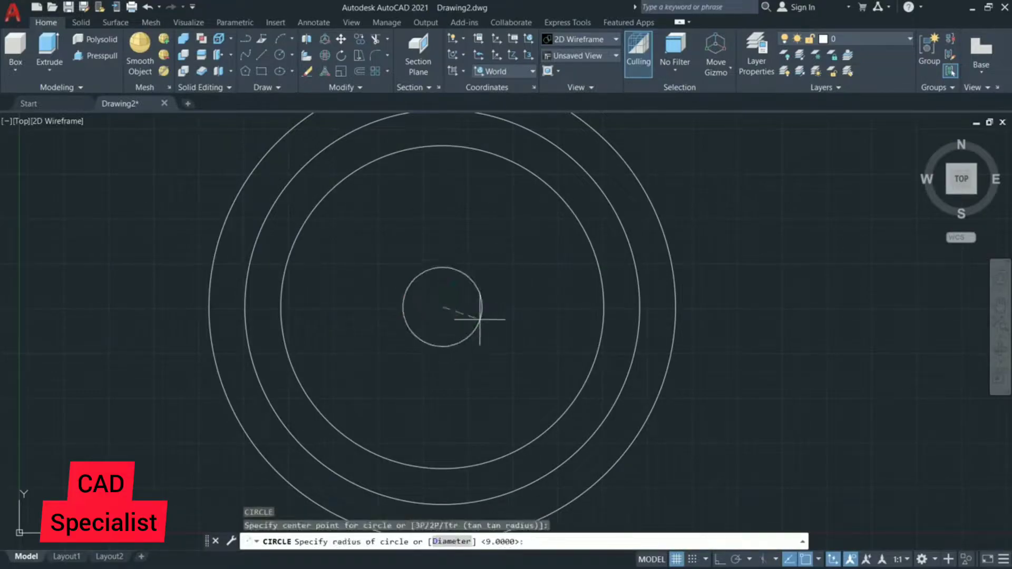
text(15)
key(Return)
key(Return)
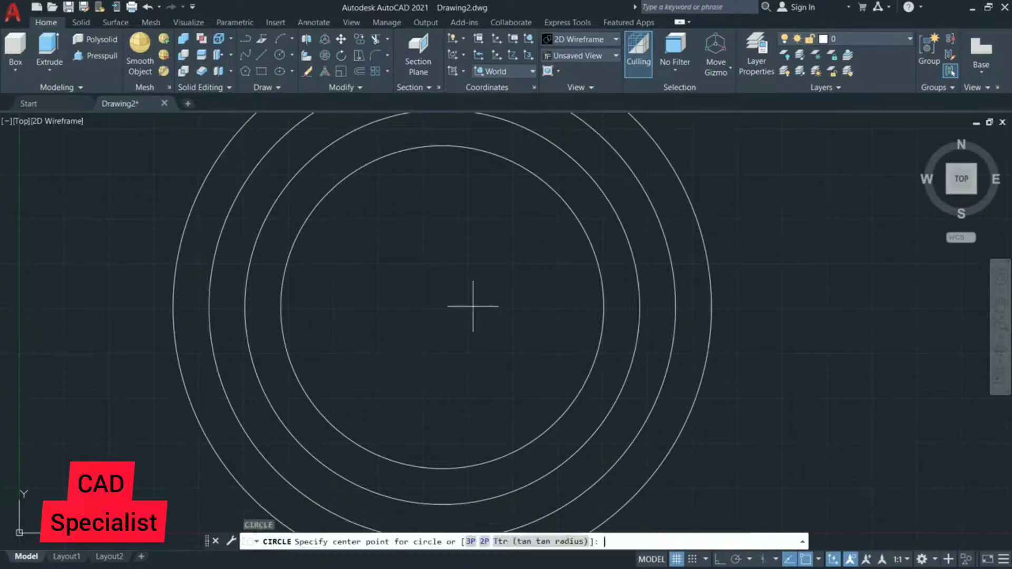
click(443, 307)
text(17)
key(Return)
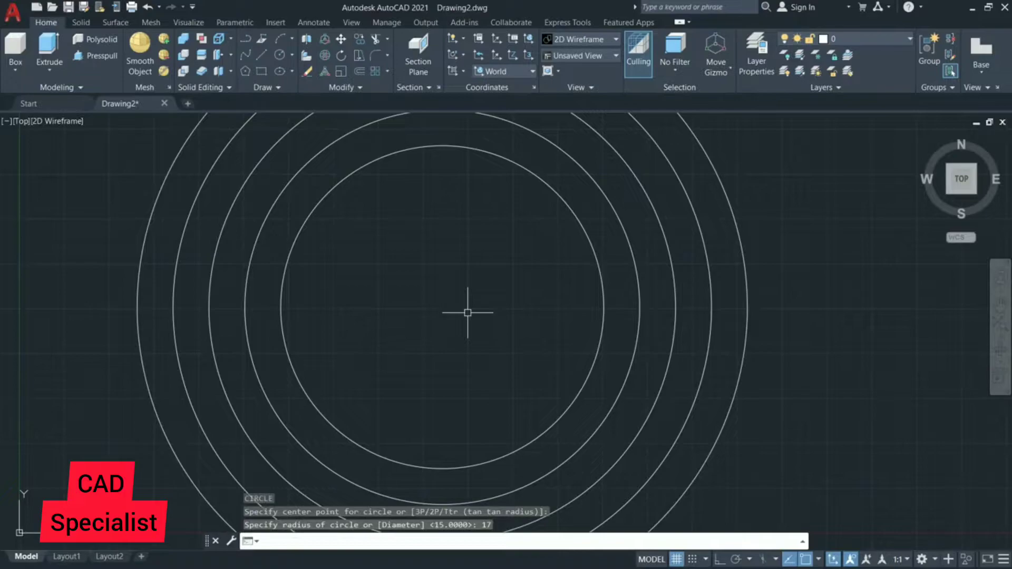
key(Escape)
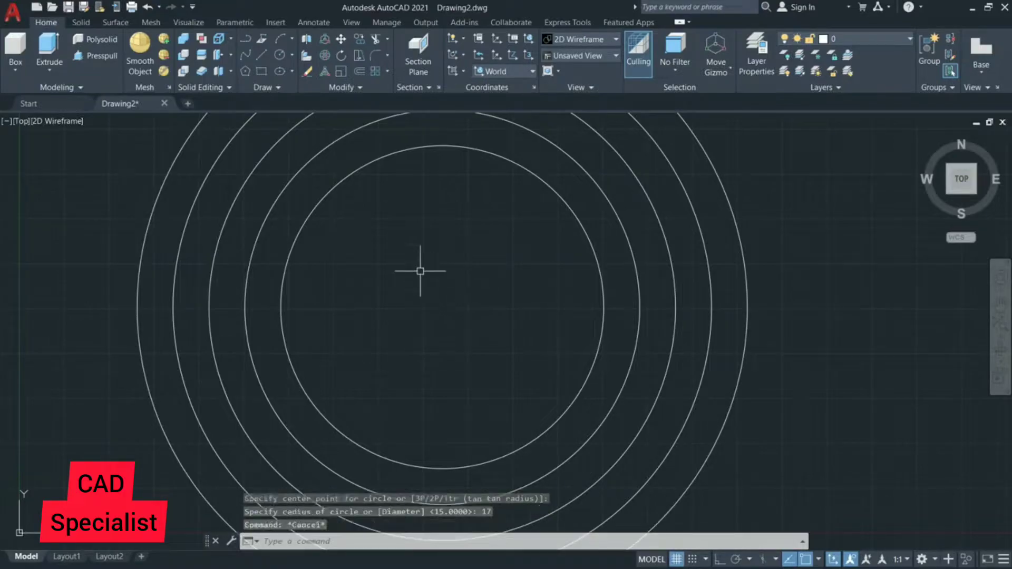
- Switch the viewport to the SW Isometric view
click(22, 121)
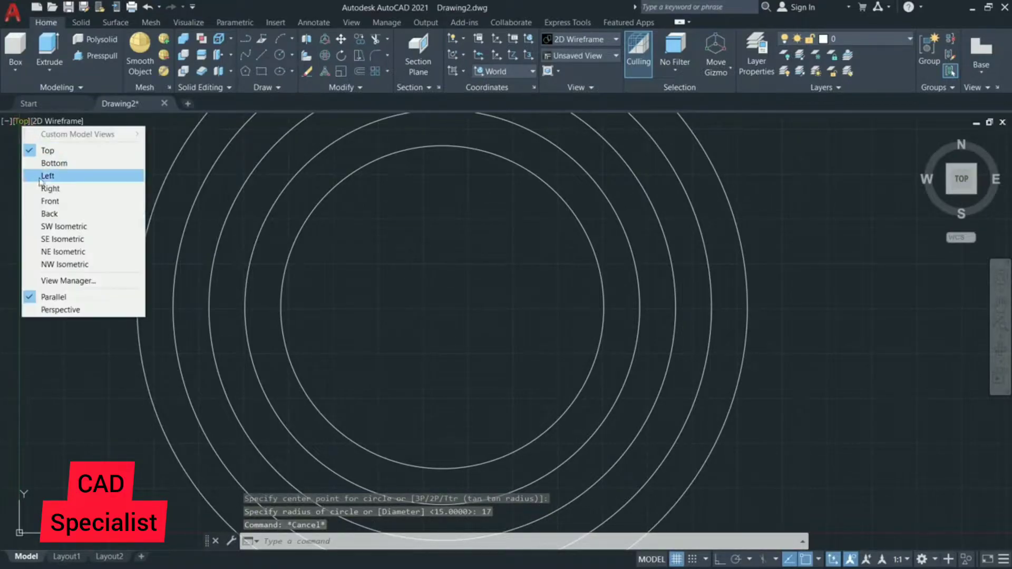
click(50, 226)
- Try a Presspull of the outermost ring area to a height of 5, and undo it
click(81, 22)
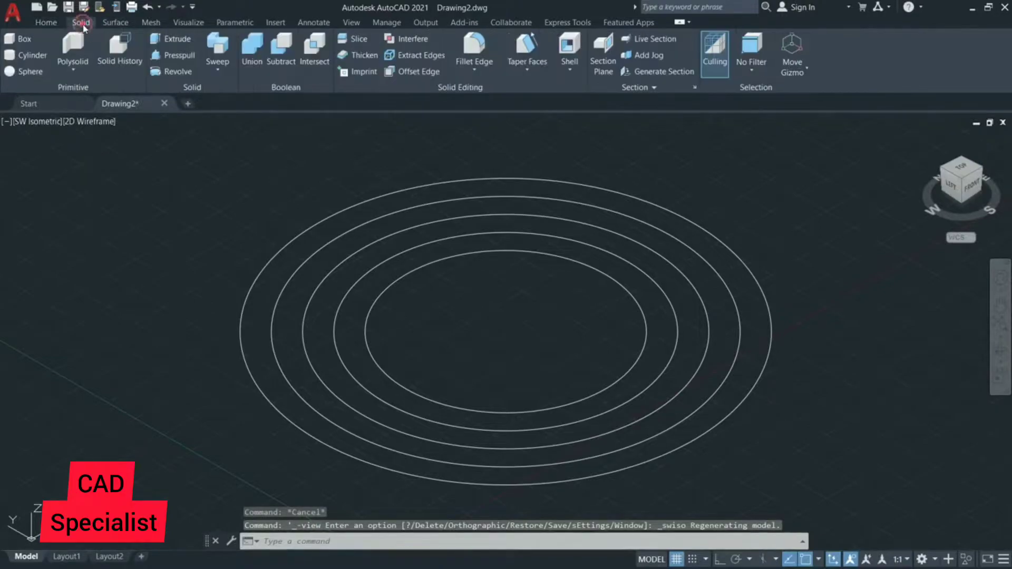
click(176, 55)
click(293, 255)
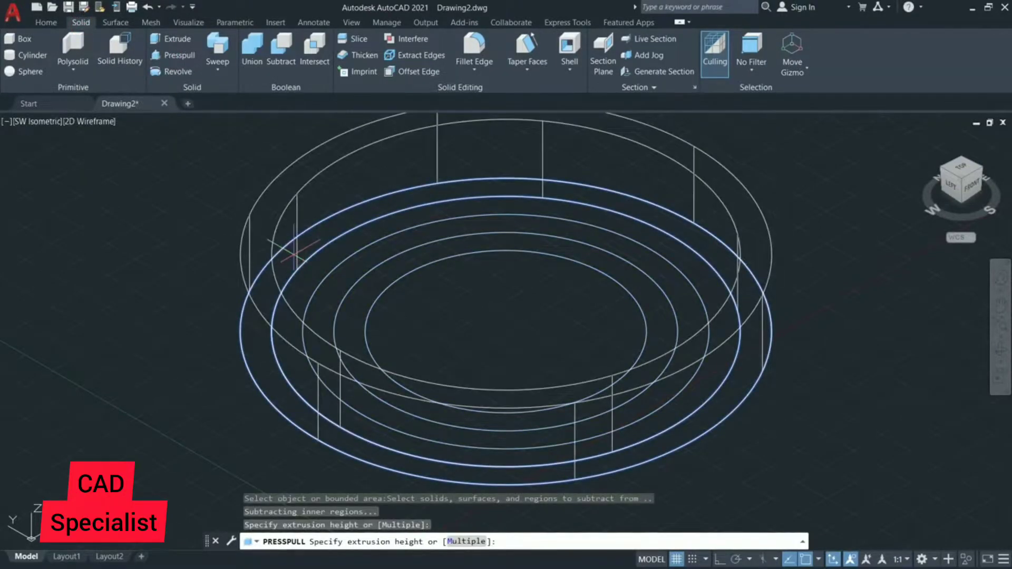
key(Return)
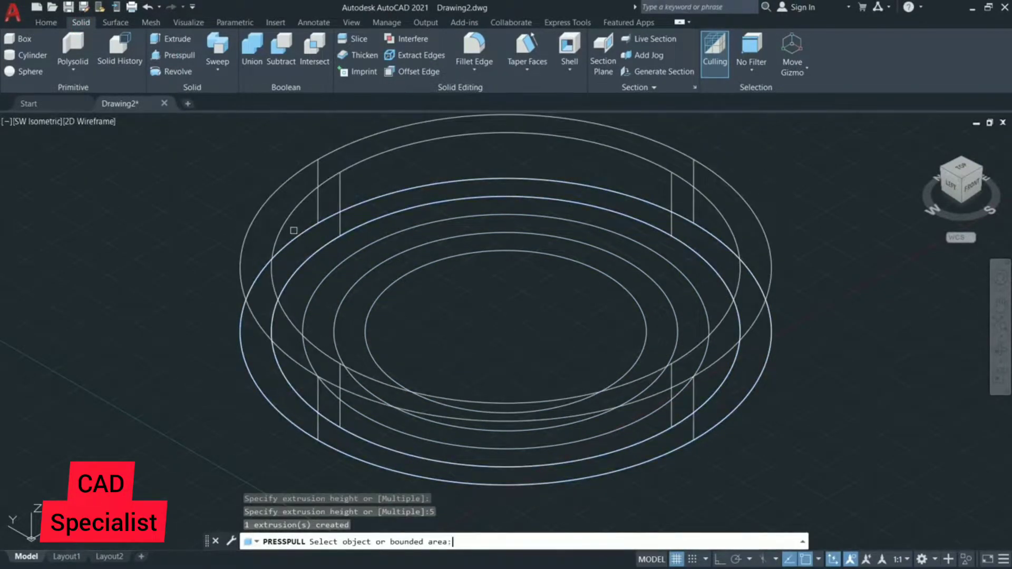
key(ctrl+z)
key(ctrl+z)
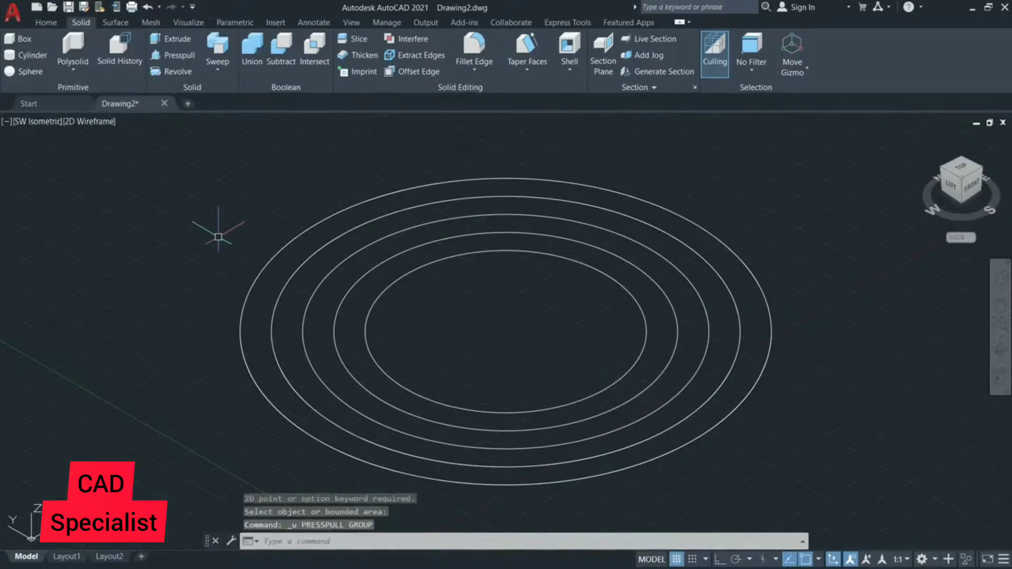
- Presspull the area between the two outermost circles to a height of 8
click(176, 40)
click(178, 55)
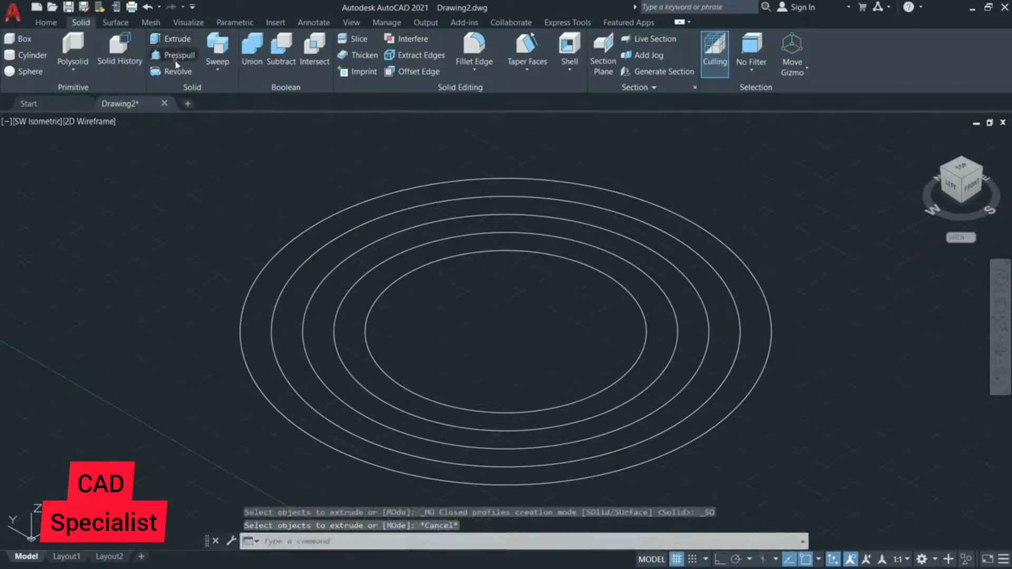
click(294, 246)
key(Return)
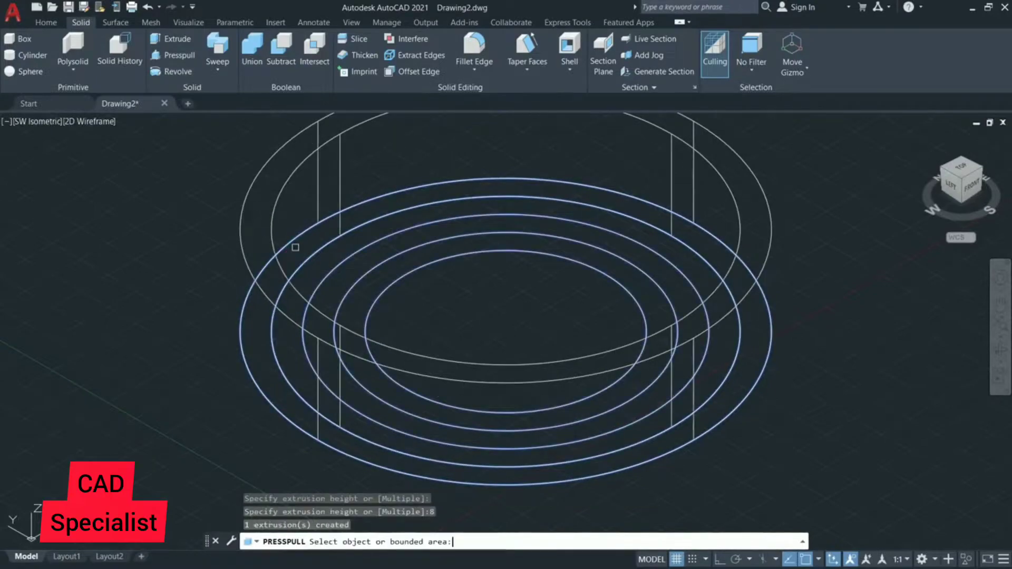
key(Return)
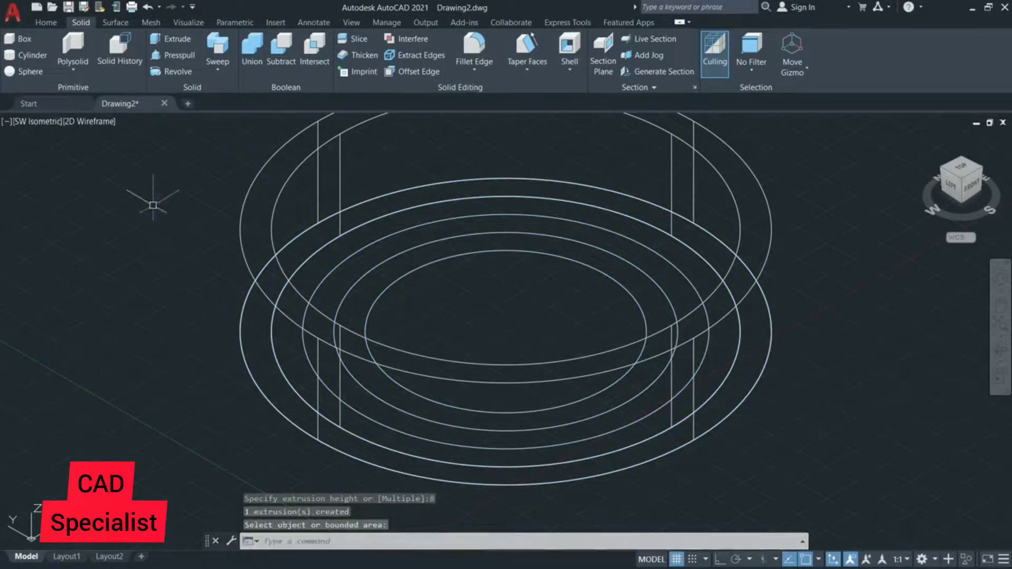
- Preview the outer ring in the Realistic visual style, and undo both the style change and the Presspull
click(97, 121)
click(141, 186)
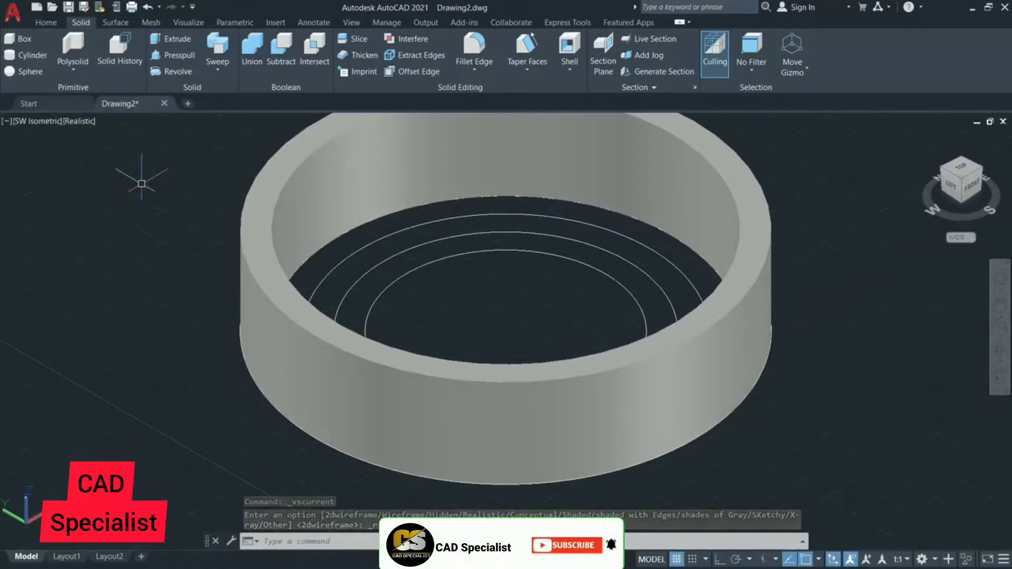
key(ctrl+z)
key(ctrl+z)
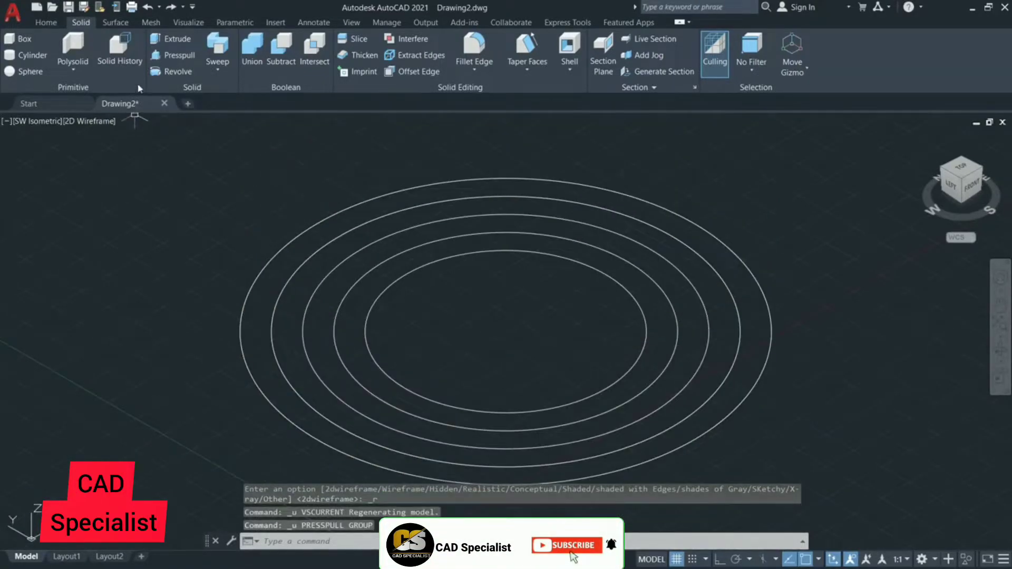
- Presspull the area between the two outermost circles to a height of 7
click(174, 55)
click(299, 225)
text(7)
key(Return)
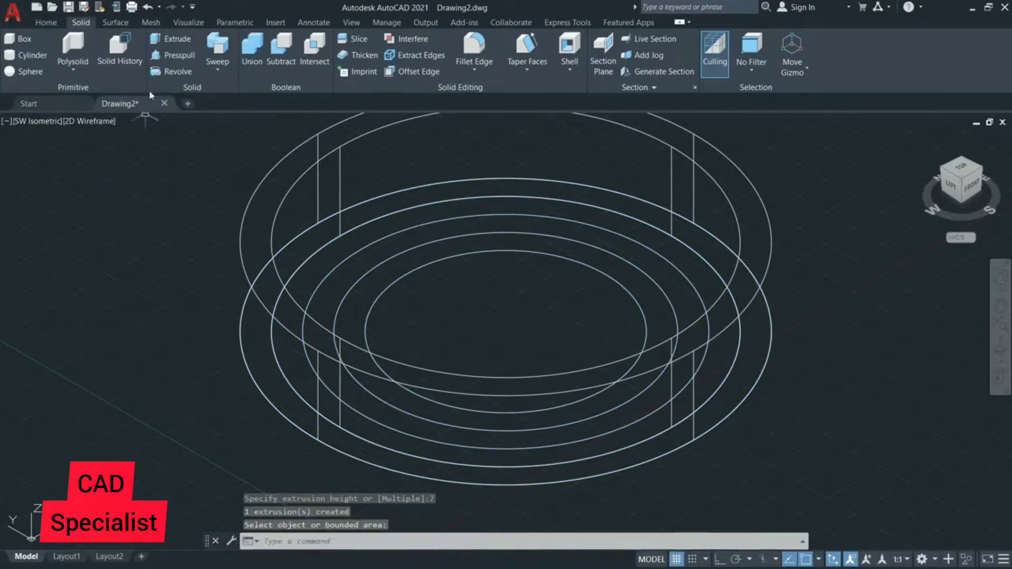
- Presspull the area between the two innermost circles to a height of 7
click(399, 262)
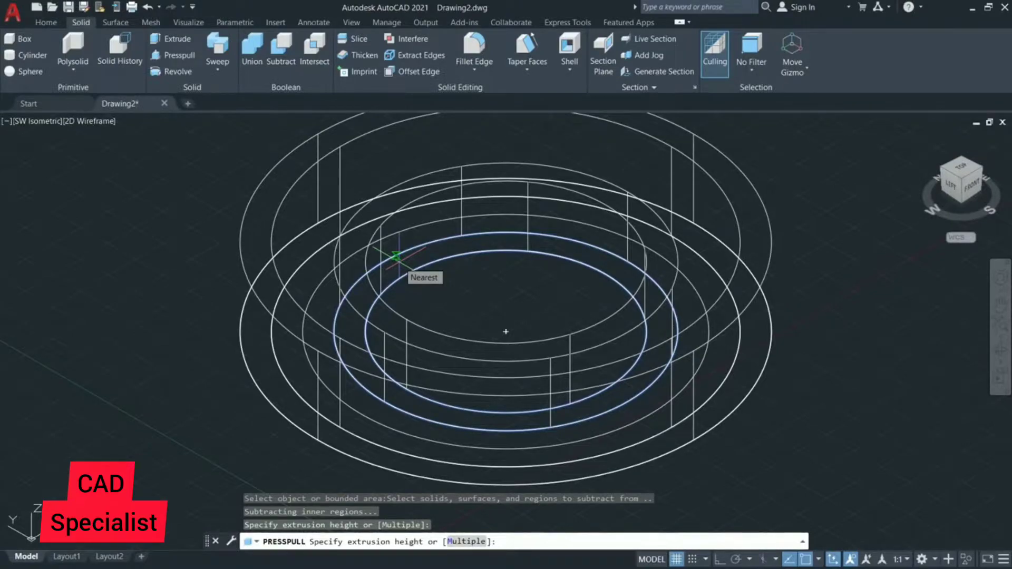
text(7)
key(Return)
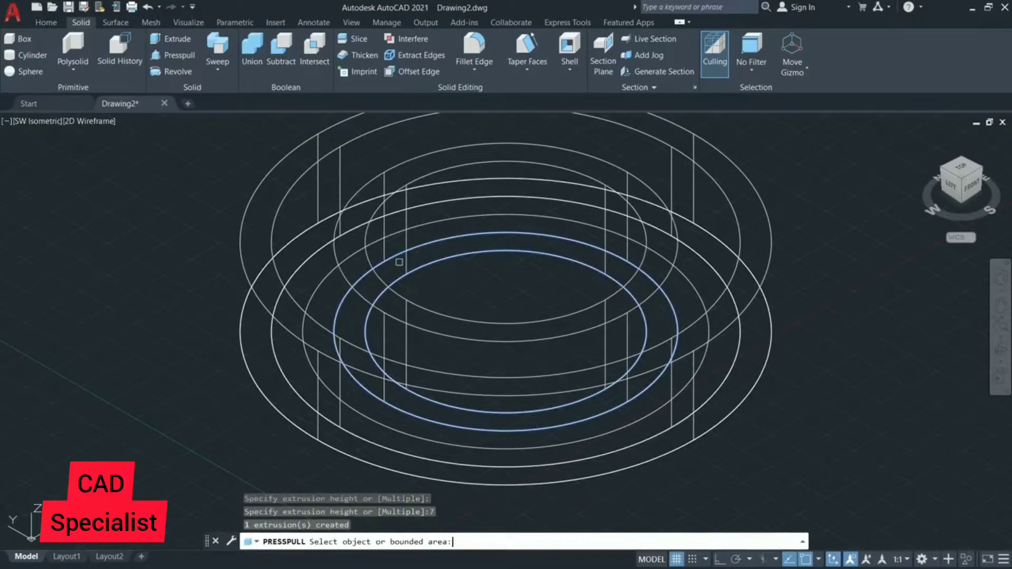
key(Escape)
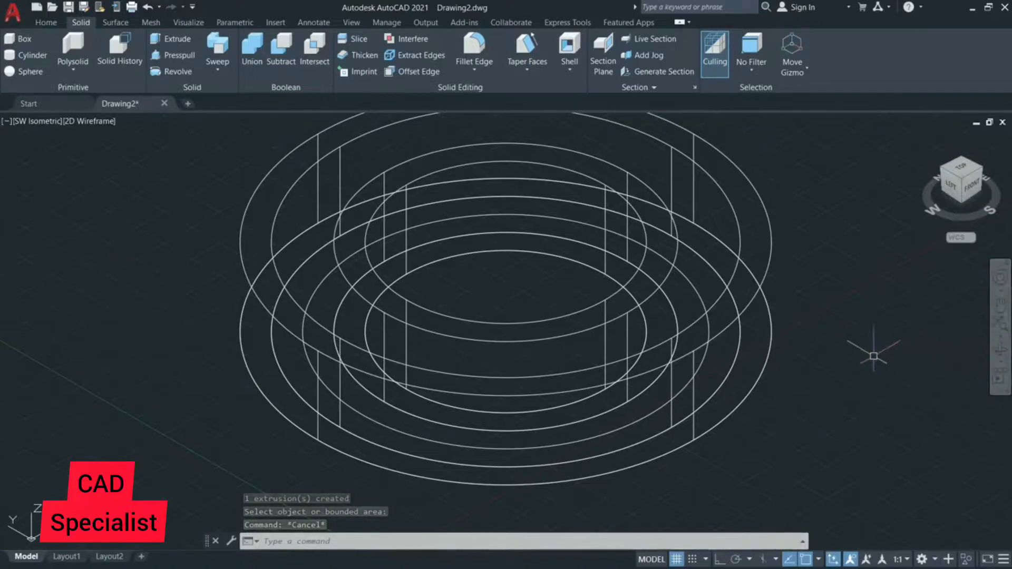
- Draw a circle with a radius of 12 in the empty area beside the two extruded rings
text(p)
key(Return)
drag(822, 285, 356, 318)
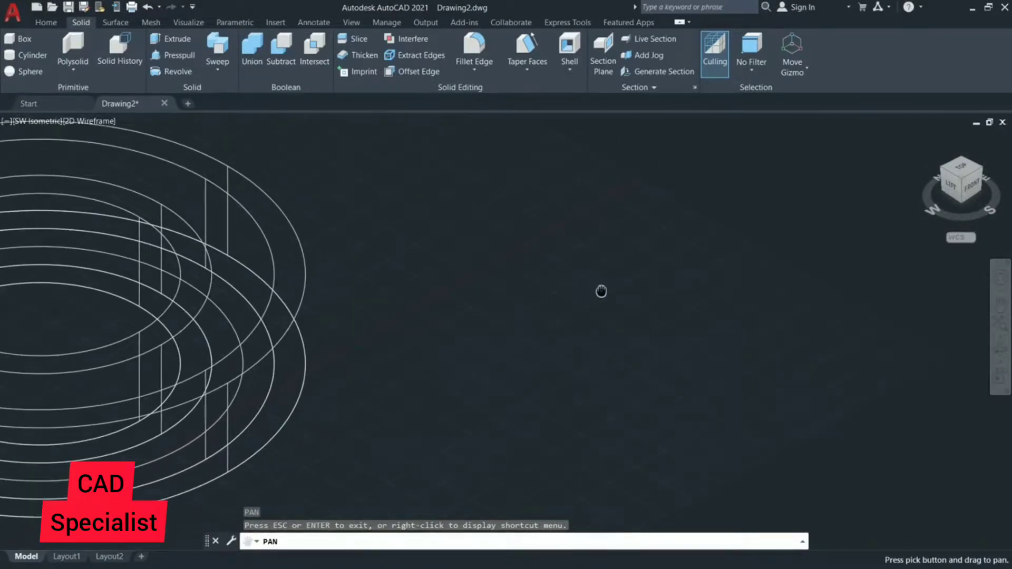
drag(601, 292, 328, 298)
key(Escape)
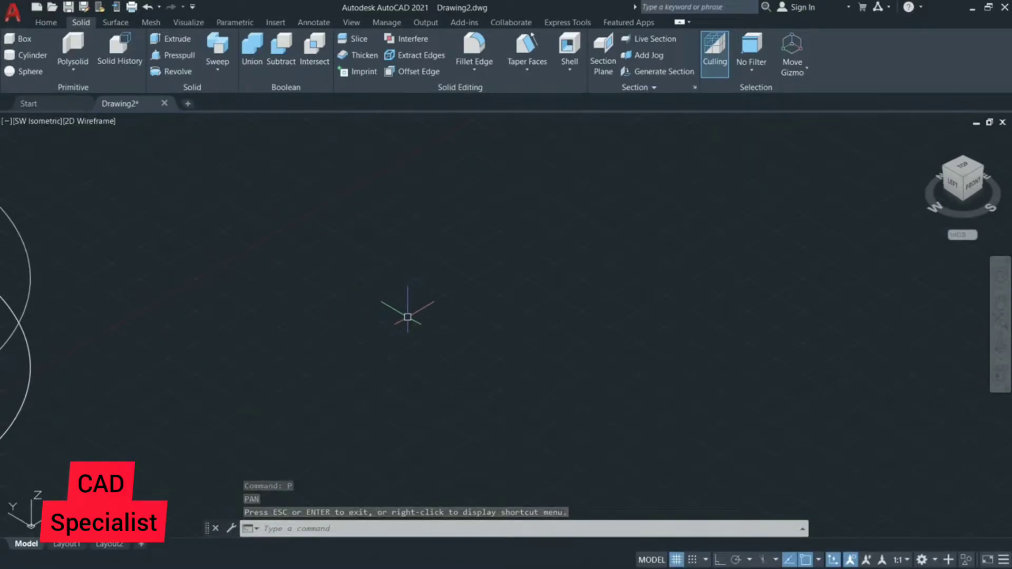
text(ci)
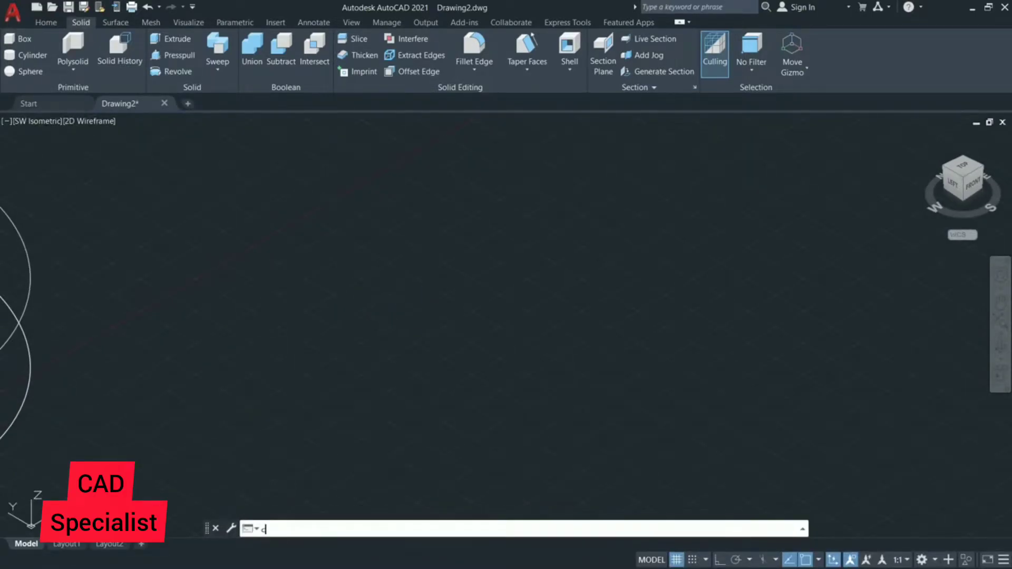
key(Return)
click(436, 315)
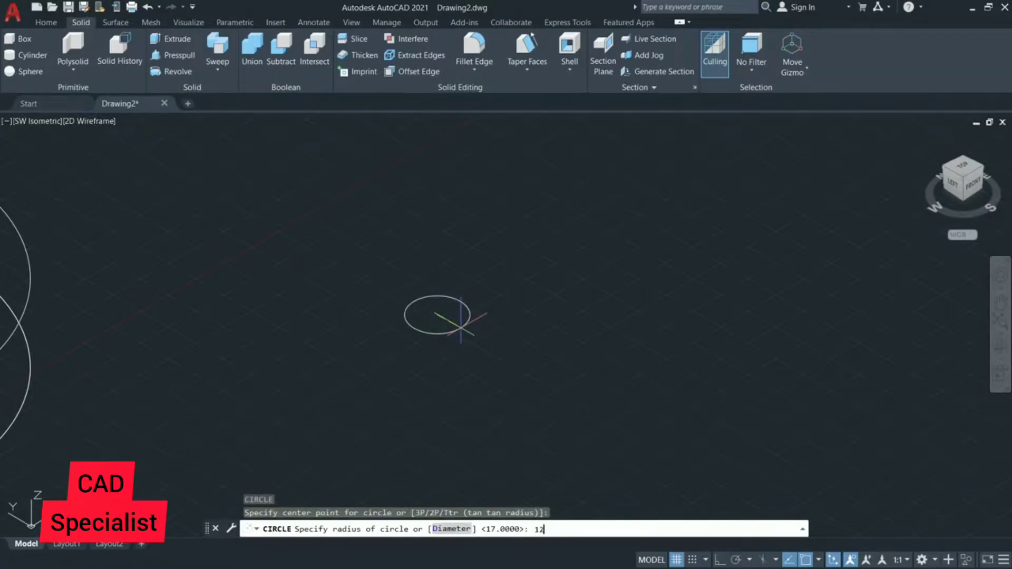
key(Return)
- Draw a concentric circle with a radius of 14 around the radius 12 circle
text(c)
key(Return)
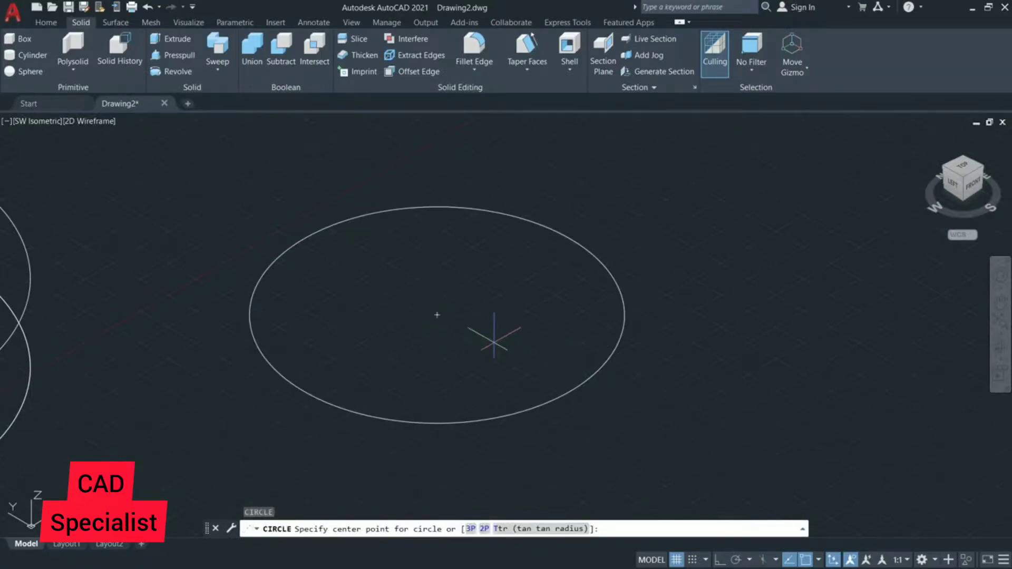
click(437, 316)
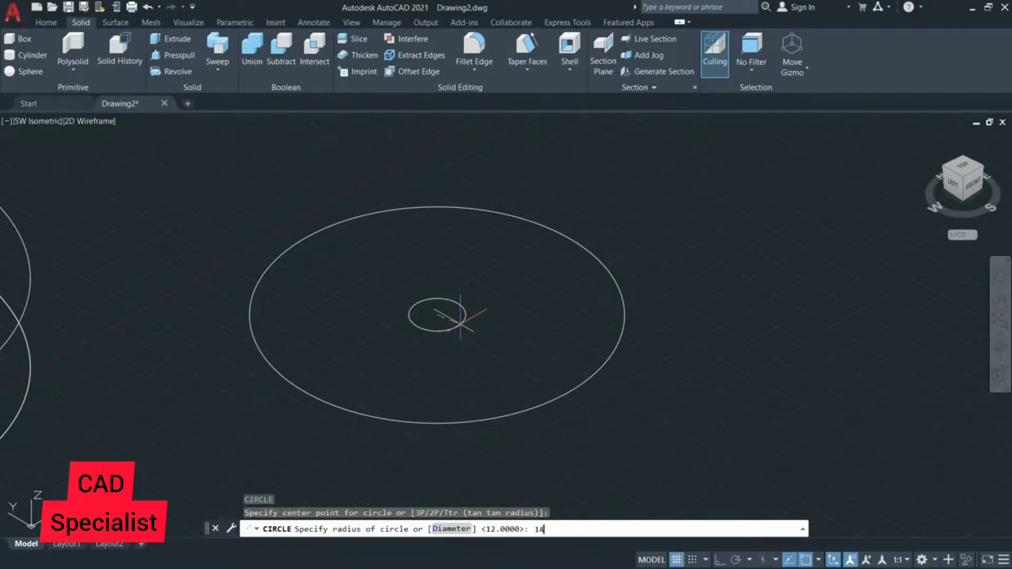
text(14)
key(Return)
key(Escape)
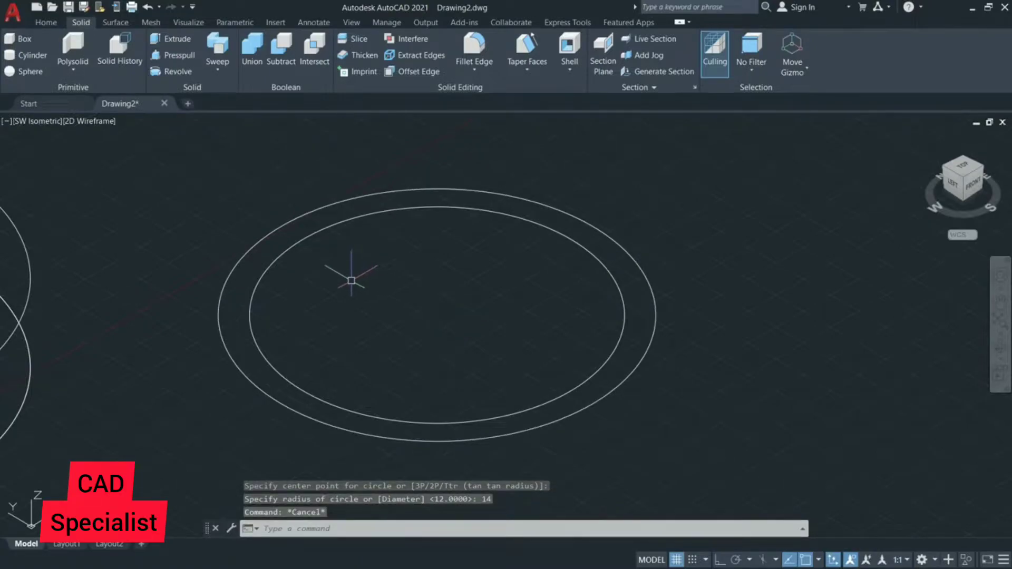
- Add a concentric circle with a radius of 13 between the two separate circles
key(Return)
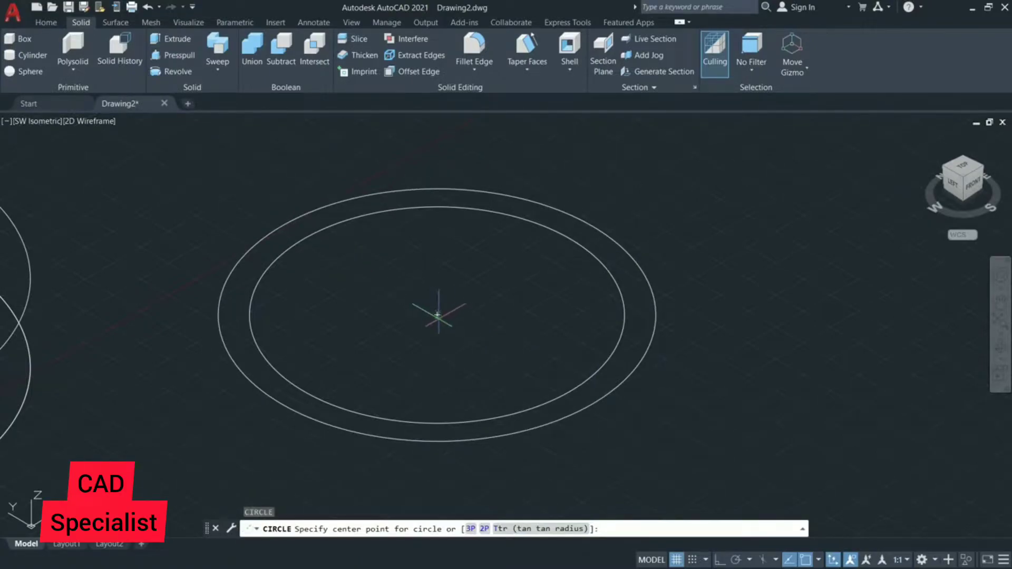
click(438, 315)
text(13)
key(Return)
- Create a sphere with a radius of 2.5 centred on the middle one of the three new circles
text(sphere)
key(Return)
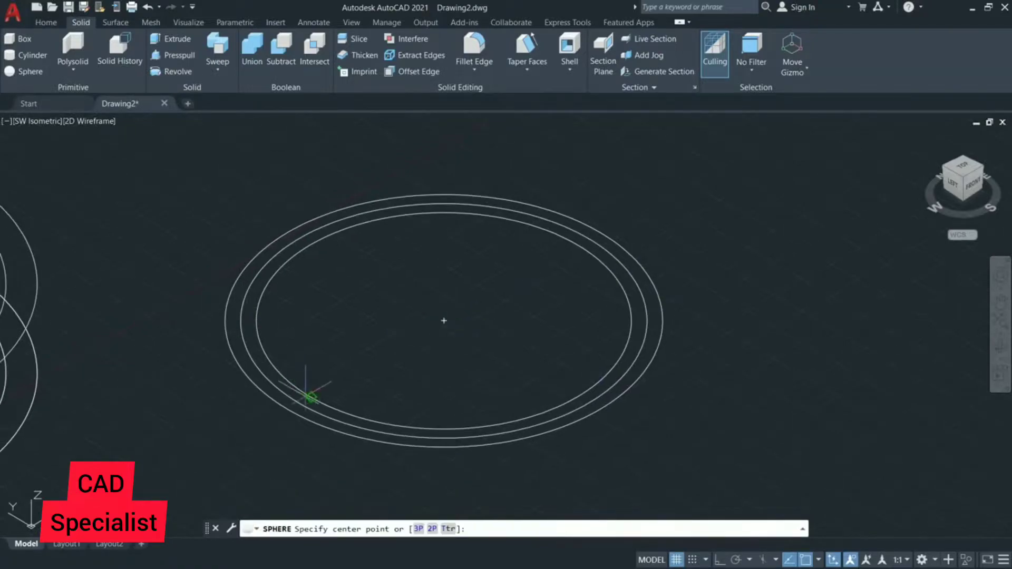
click(301, 404)
text(2.)
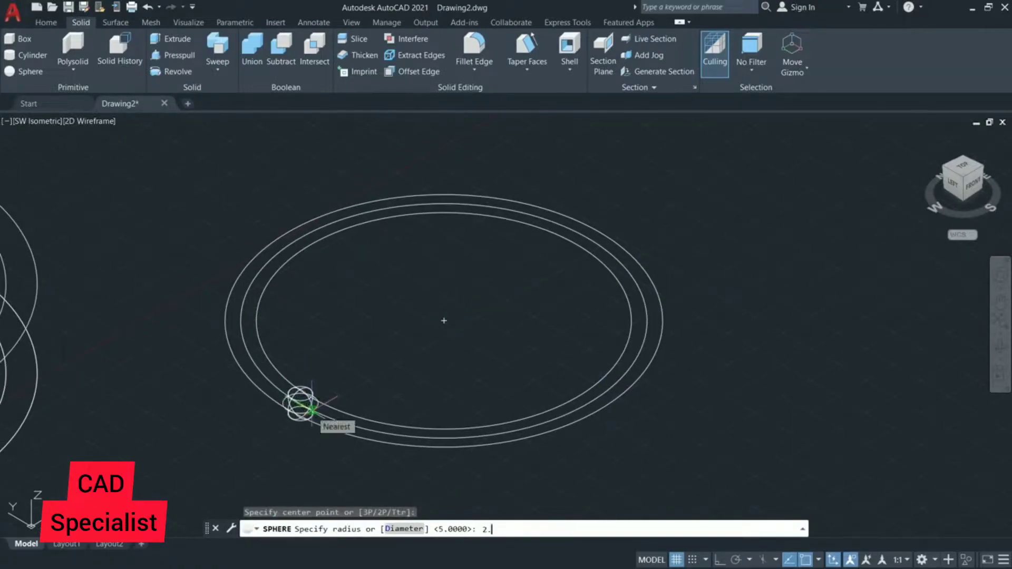
text(5)
key(Return)
key(Escape)
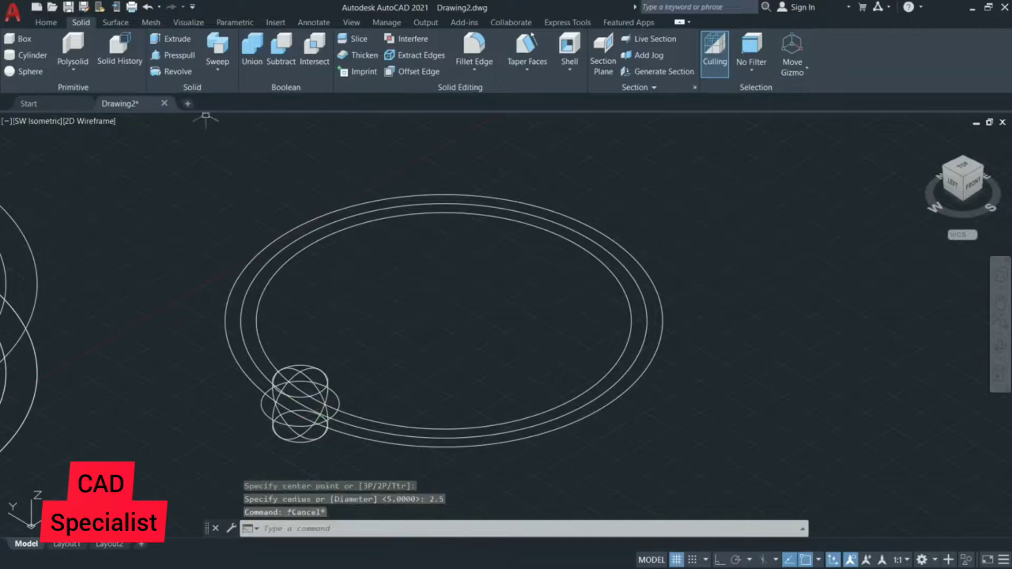
- Create a polar array of 10 spheres around the centre of the three concentric circles
mouse_move(320, 376)
mouse_down()
mouse_move(341, 356)
mouse_move(290, 382)
mouse_up()
key(Escape)
click(289, 383)
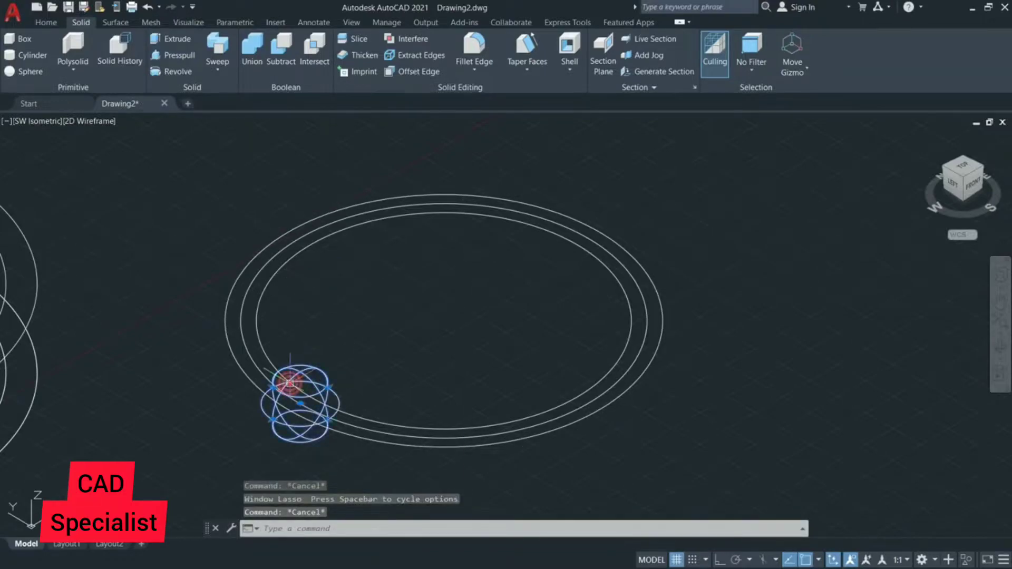
text(a)
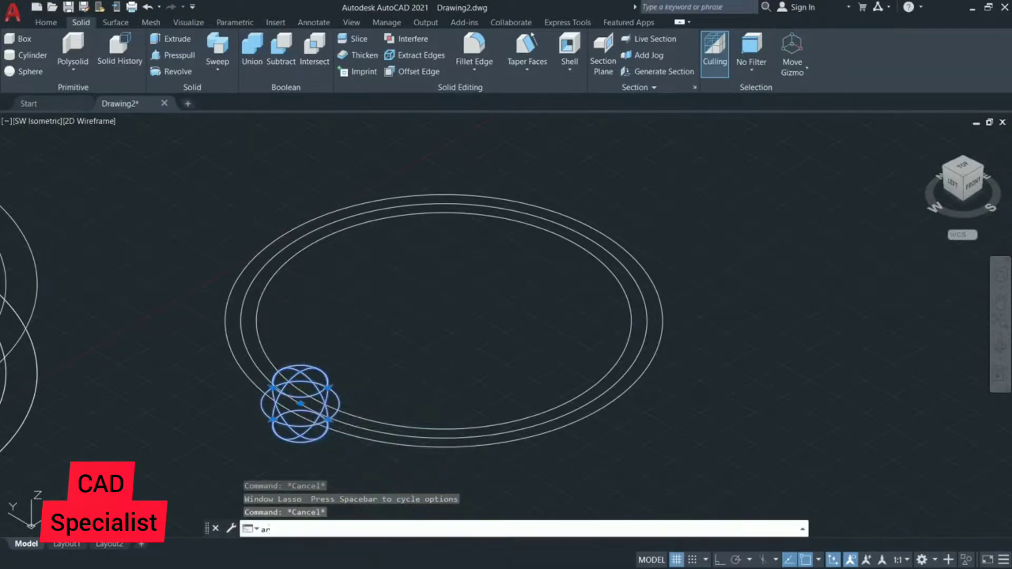
text(r)
key(Return)
key(Return)
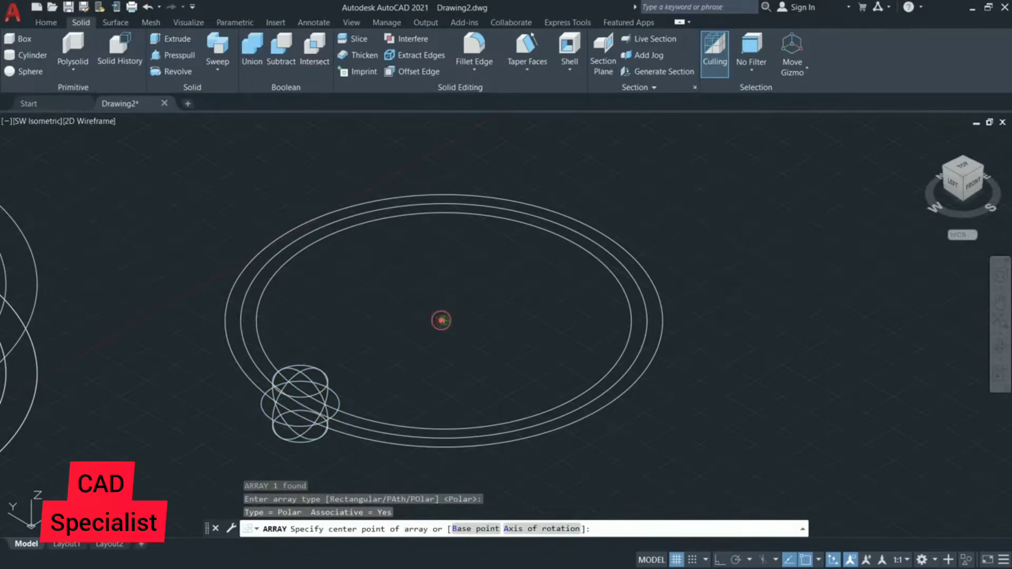
click(442, 320)
text(i)
key(Return)
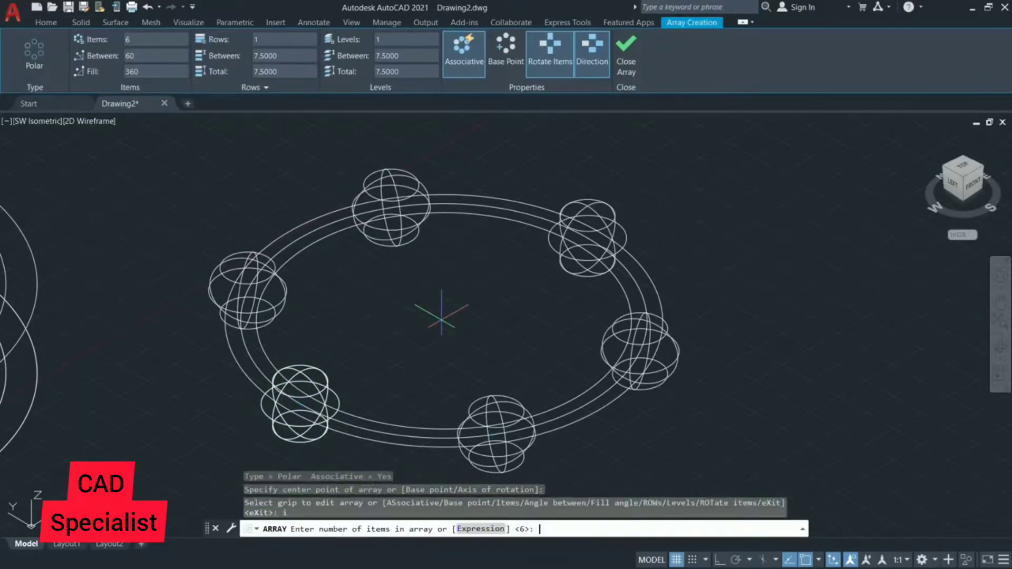
key(Return)
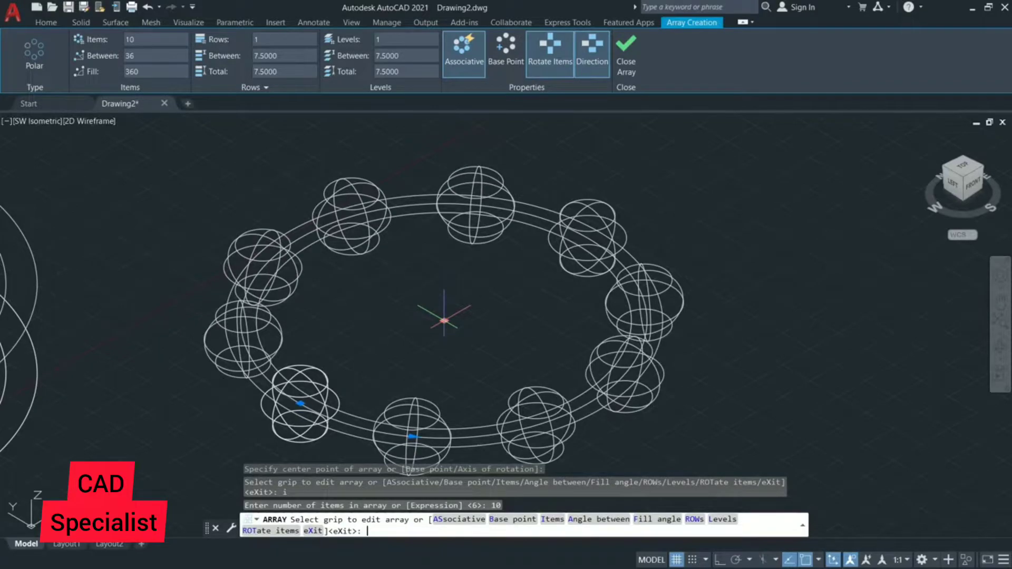
key(Return)
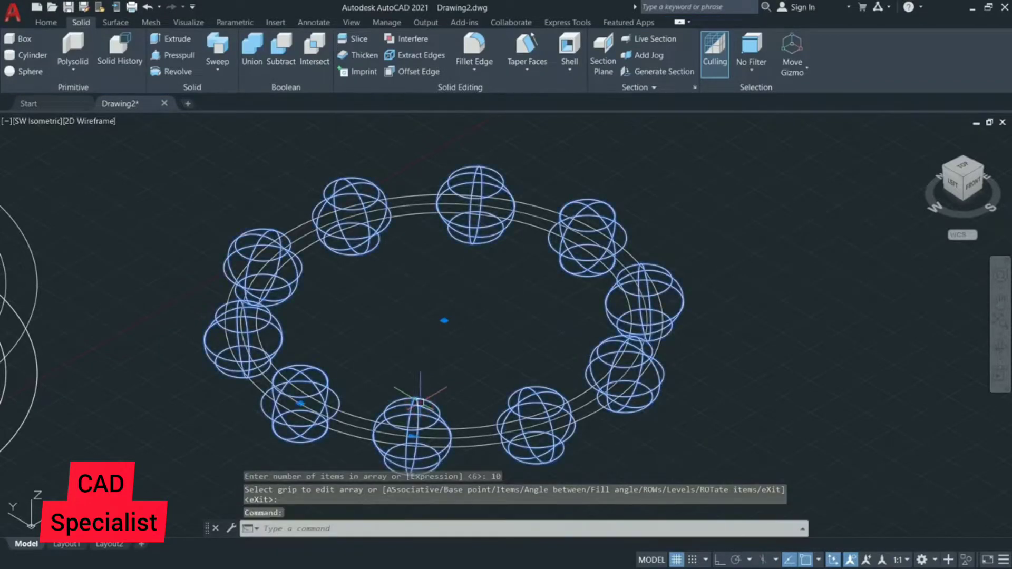
- Explode the polar array and unite all ten spheres into one solid
text(J)
key(Return)
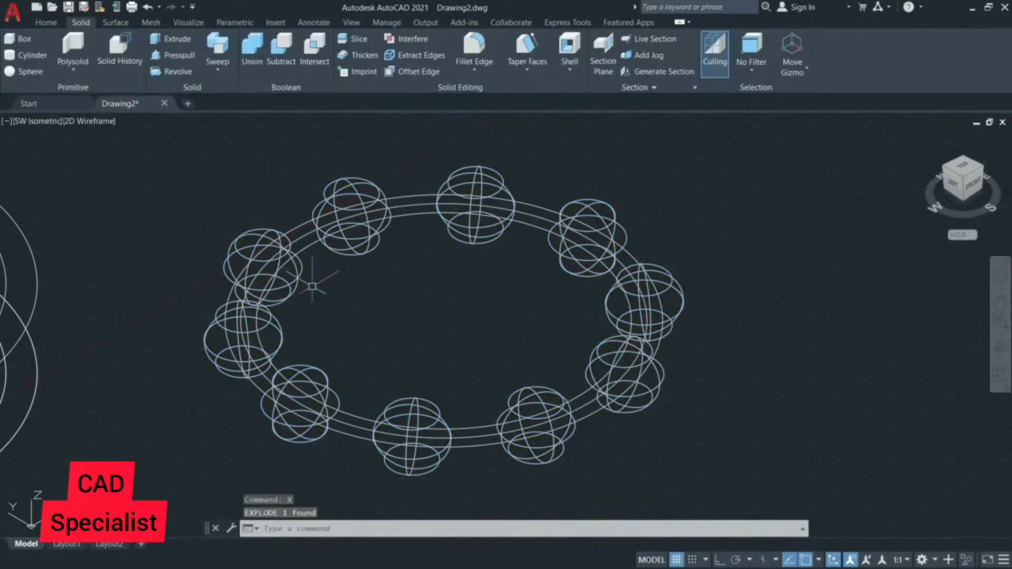
click(254, 49)
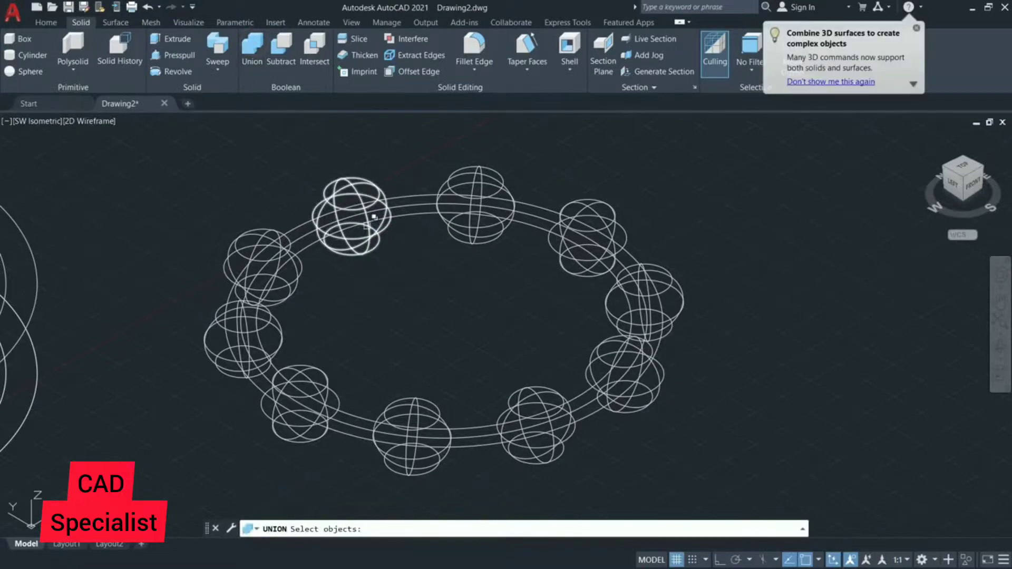
click(370, 232)
click(298, 276)
click(276, 350)
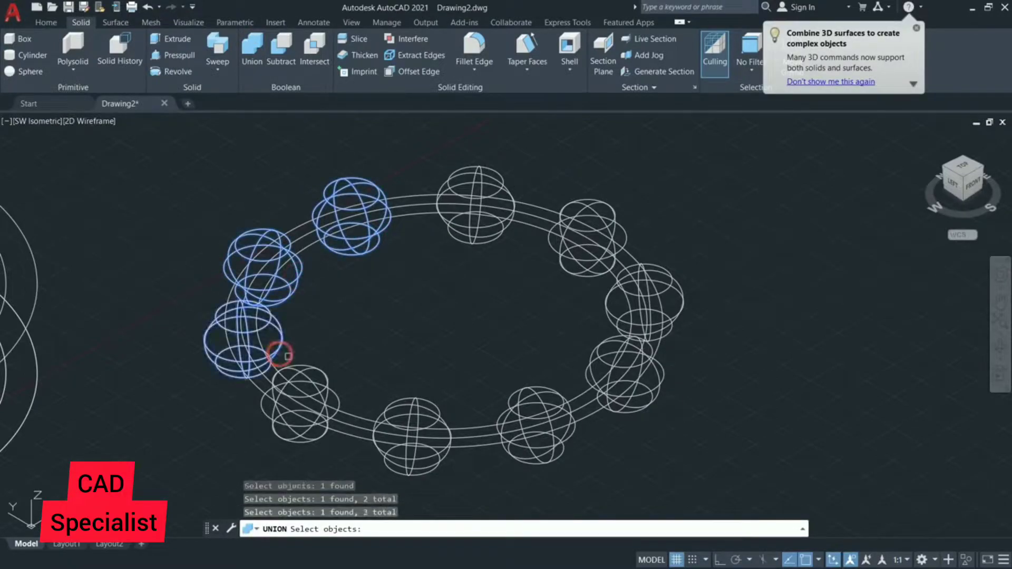
click(305, 362)
click(422, 398)
click(524, 391)
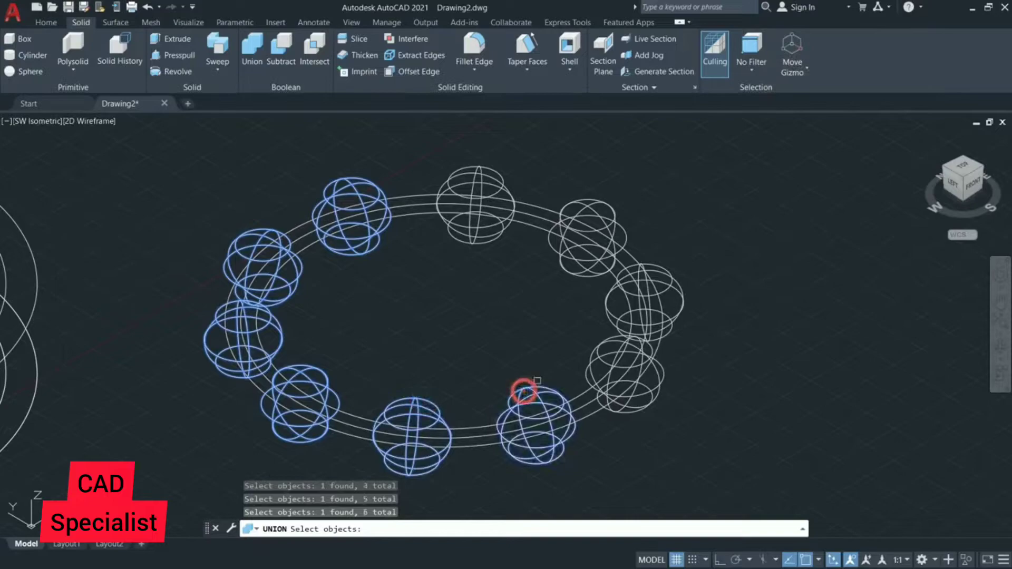
click(593, 345)
click(614, 299)
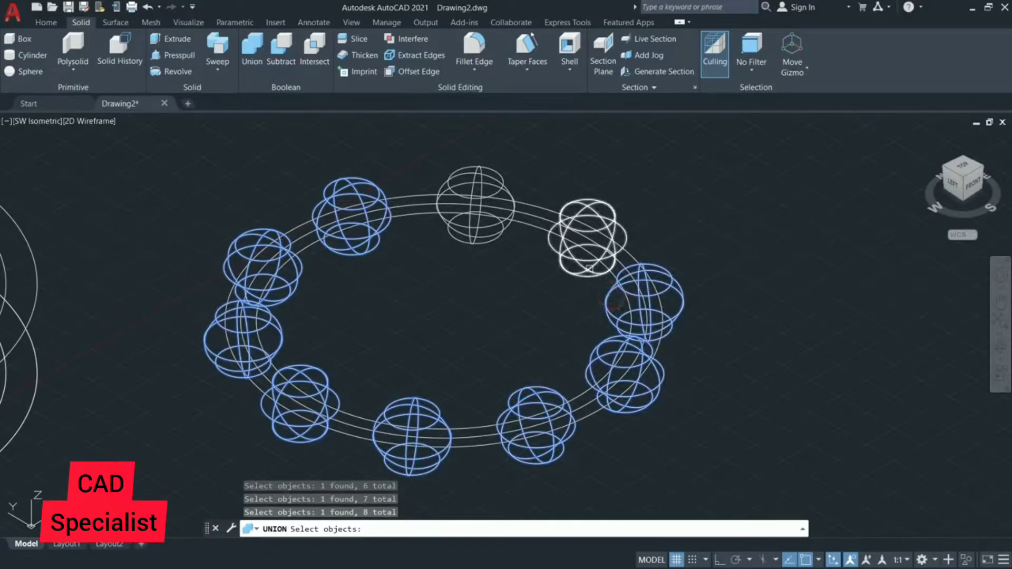
click(589, 267)
click(507, 230)
key(Return)
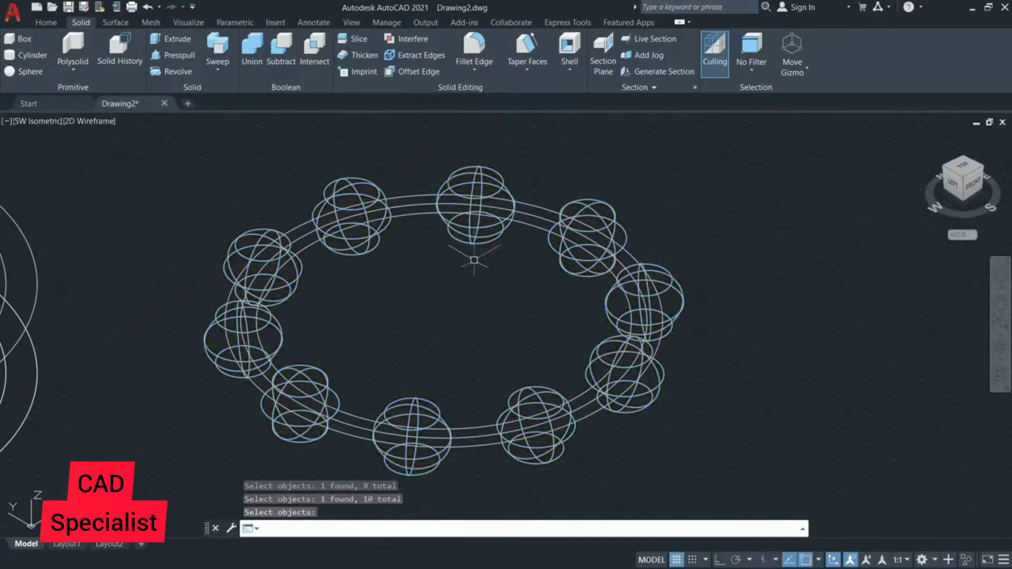
- Hide the united spheres and delete the middle circle of the three concentric circles
click(466, 242)
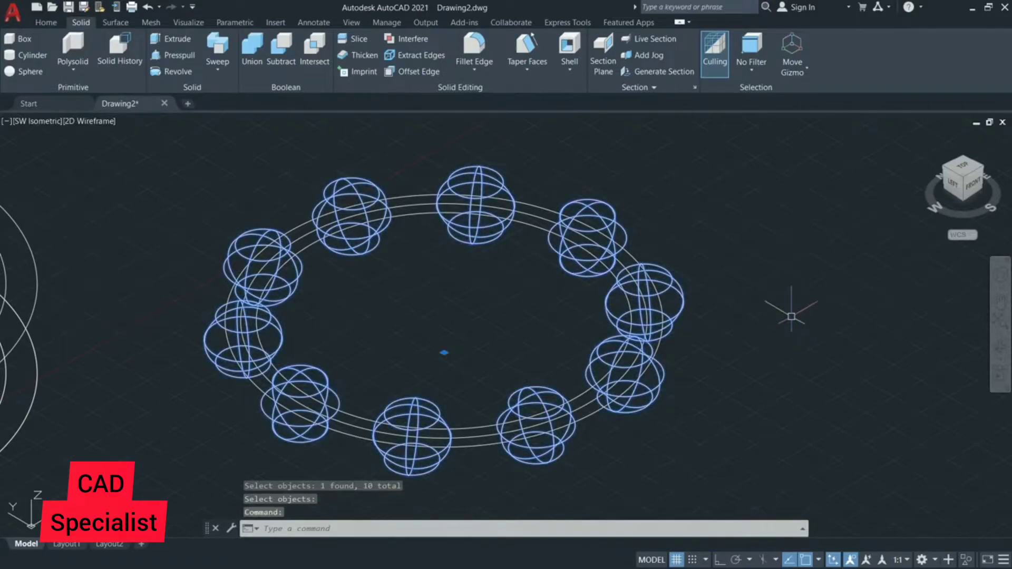
click(966, 560)
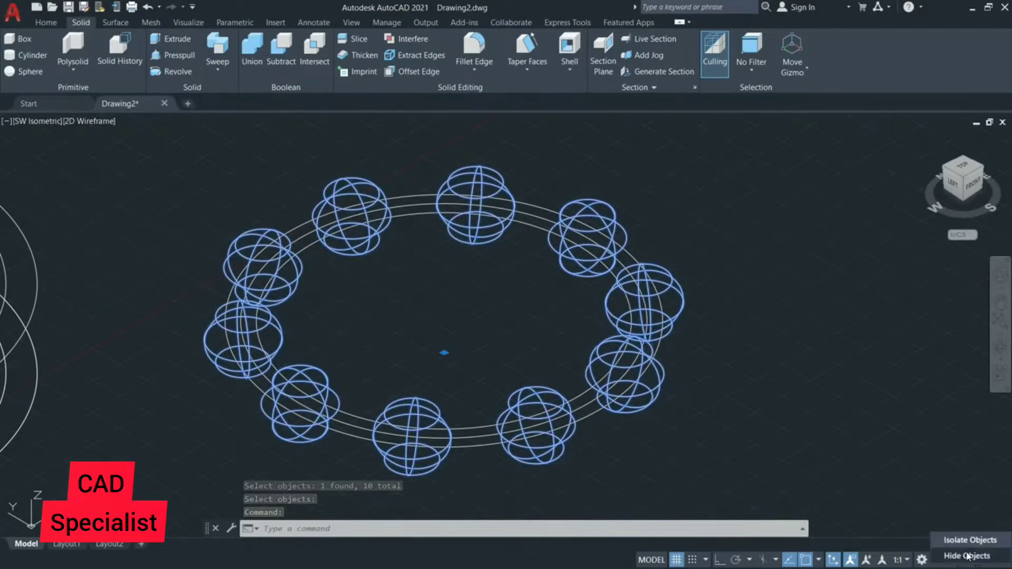
click(970, 551)
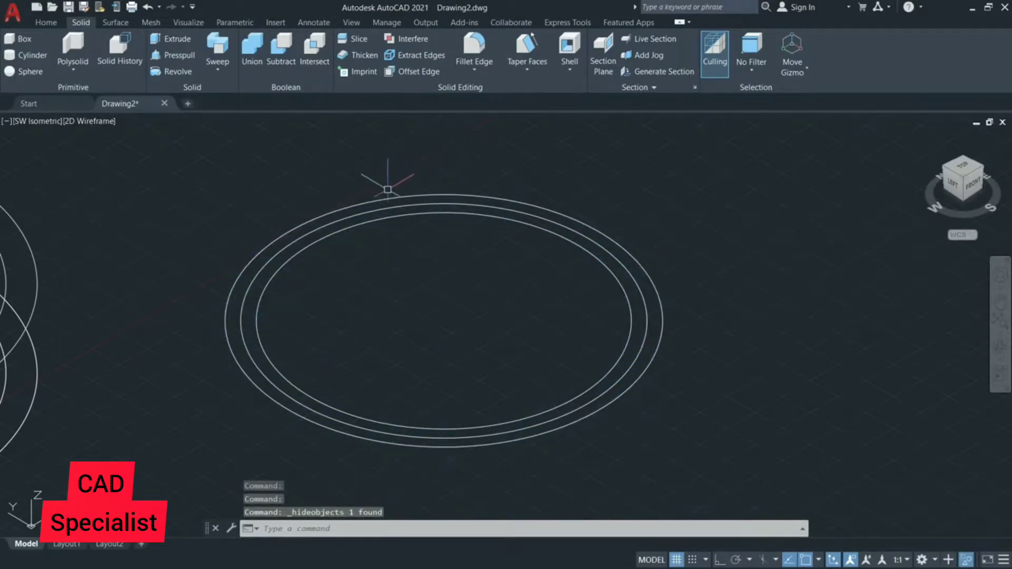
click(348, 216)
key(Delete)
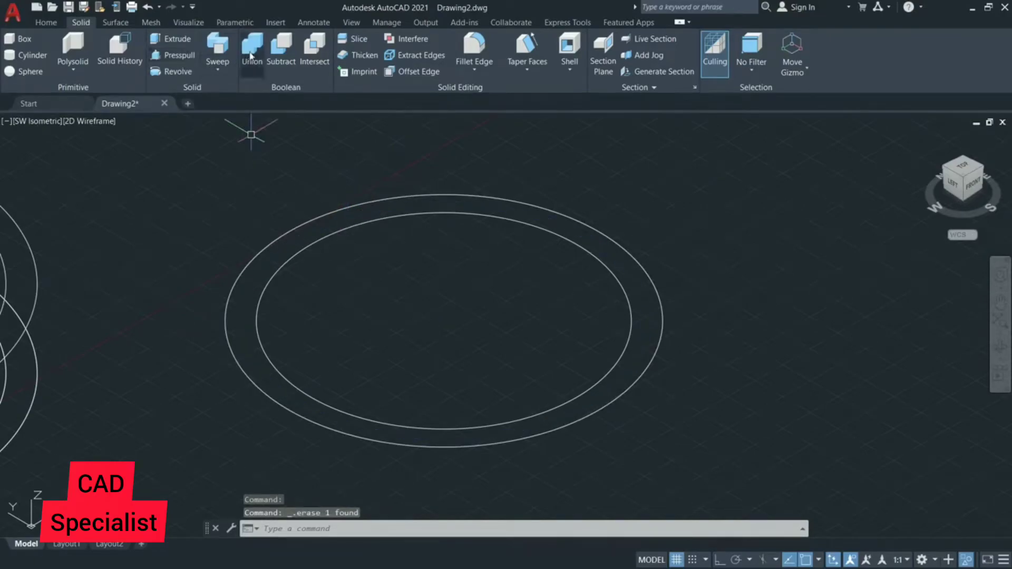
- Presspull the area between the two remaining circles upward into a tall ring
click(172, 56)
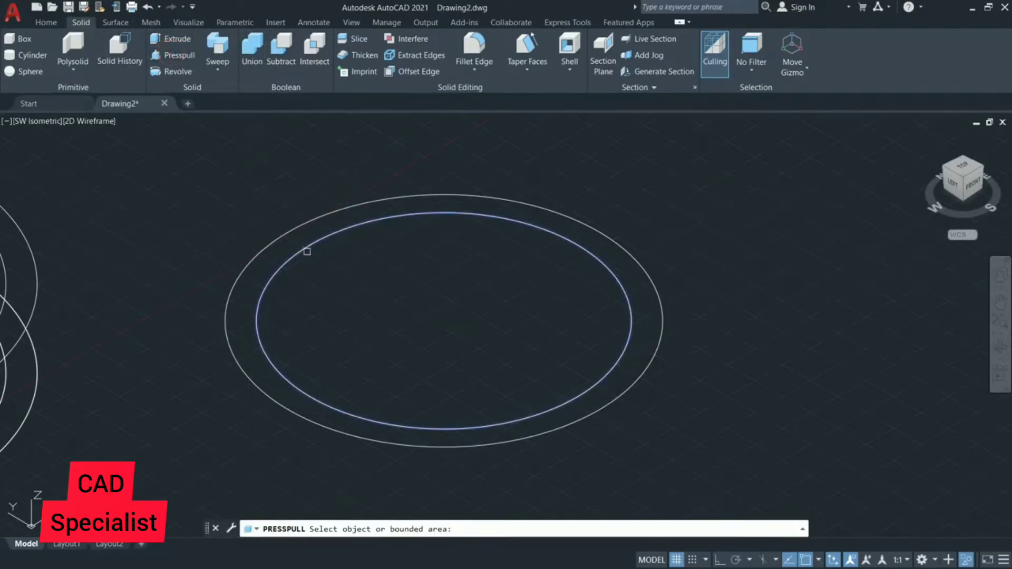
click(289, 241)
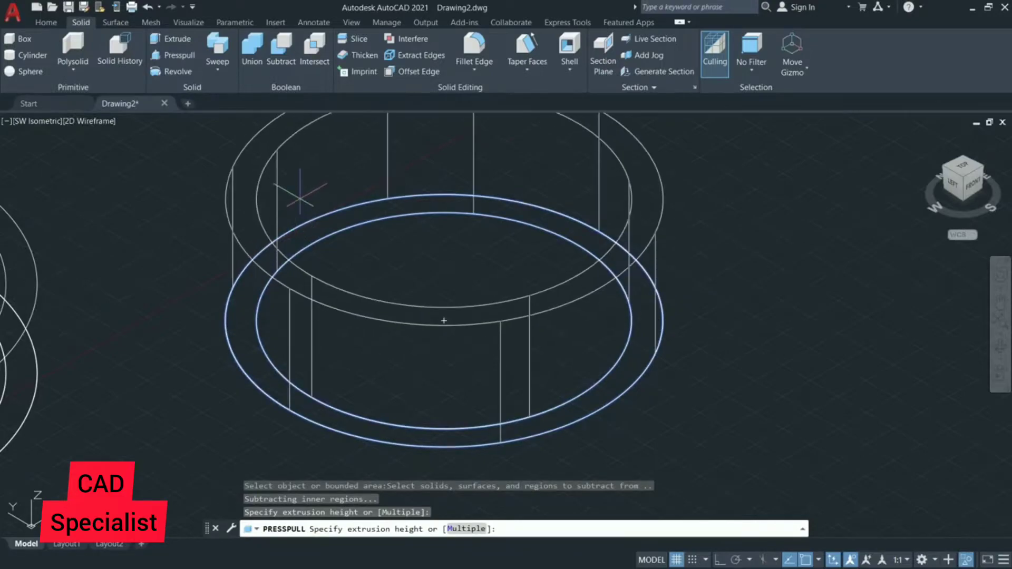
click(444, 320)
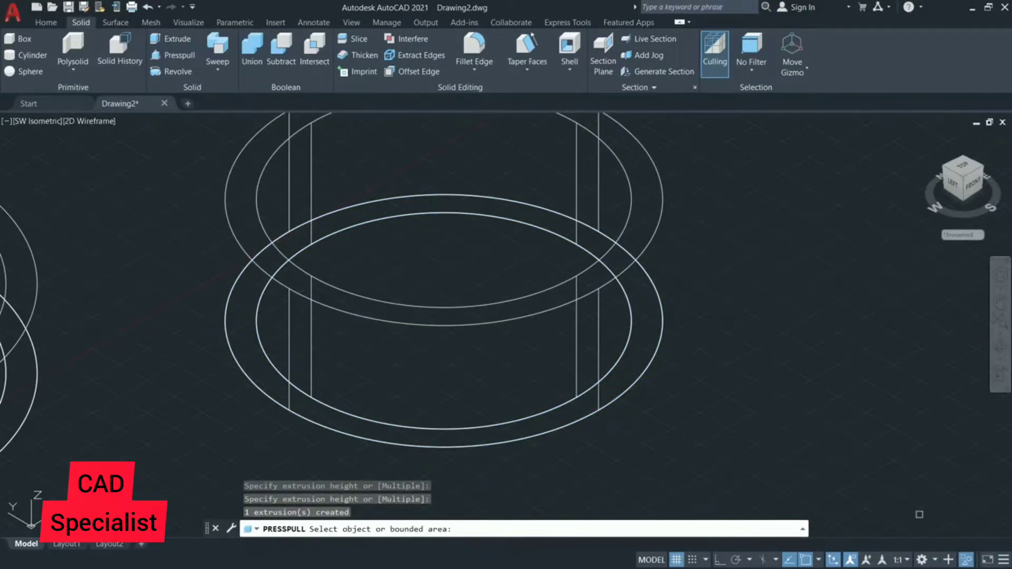
- Bring back the hidden spheres and copy the united set to the empty area beside the tall ring
click(970, 561)
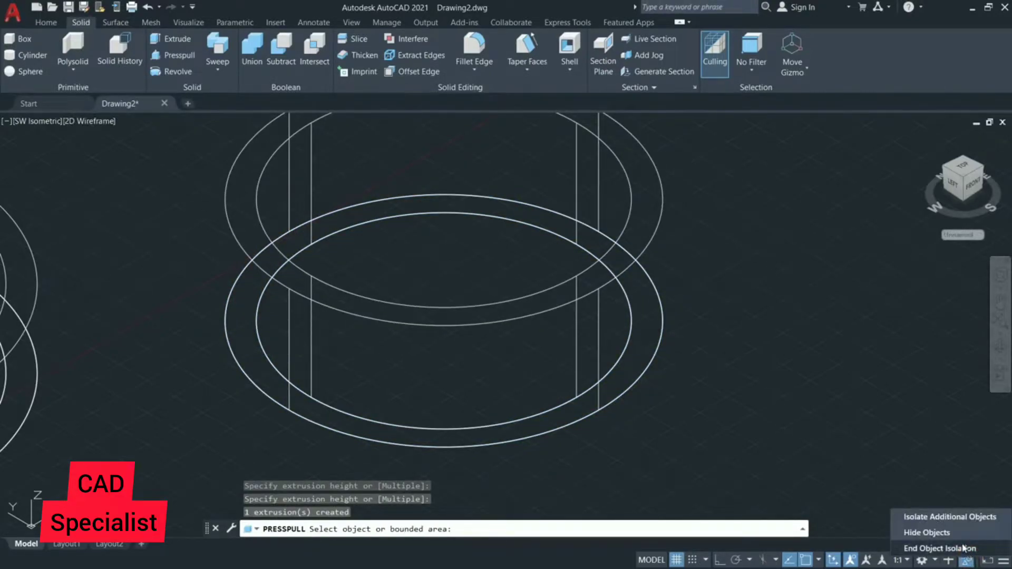
click(962, 549)
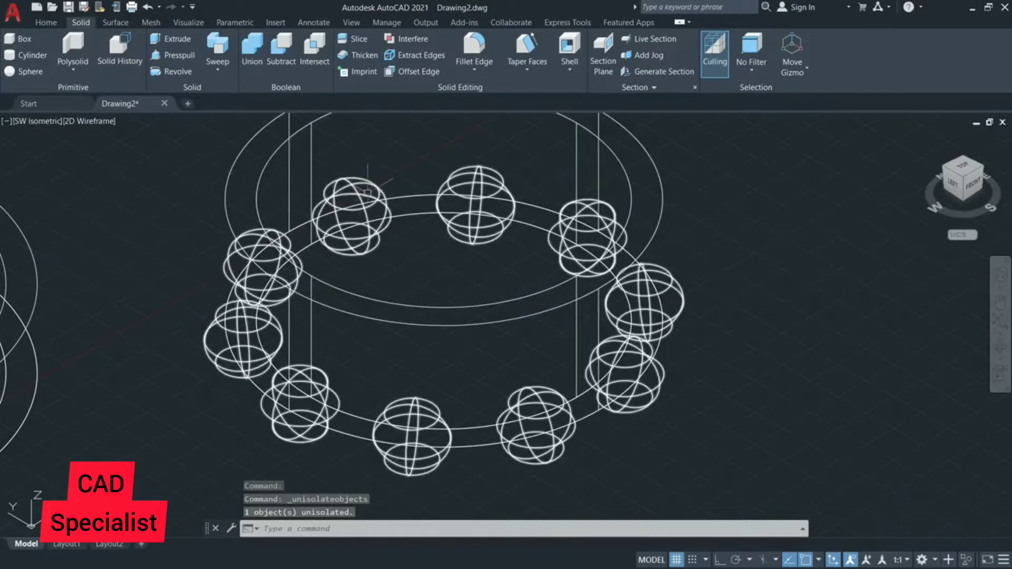
click(213, 363)
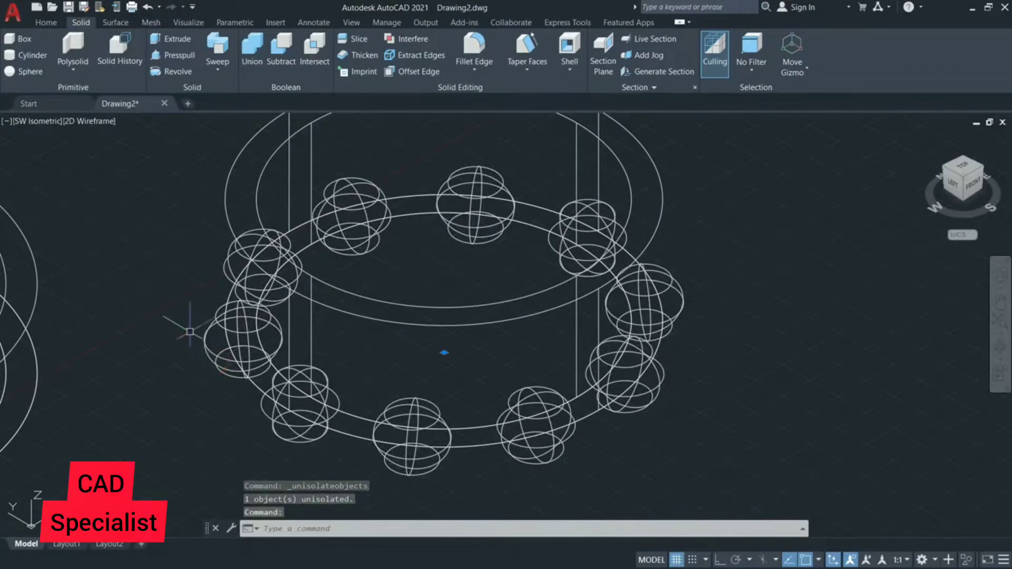
text(co)
key(Return)
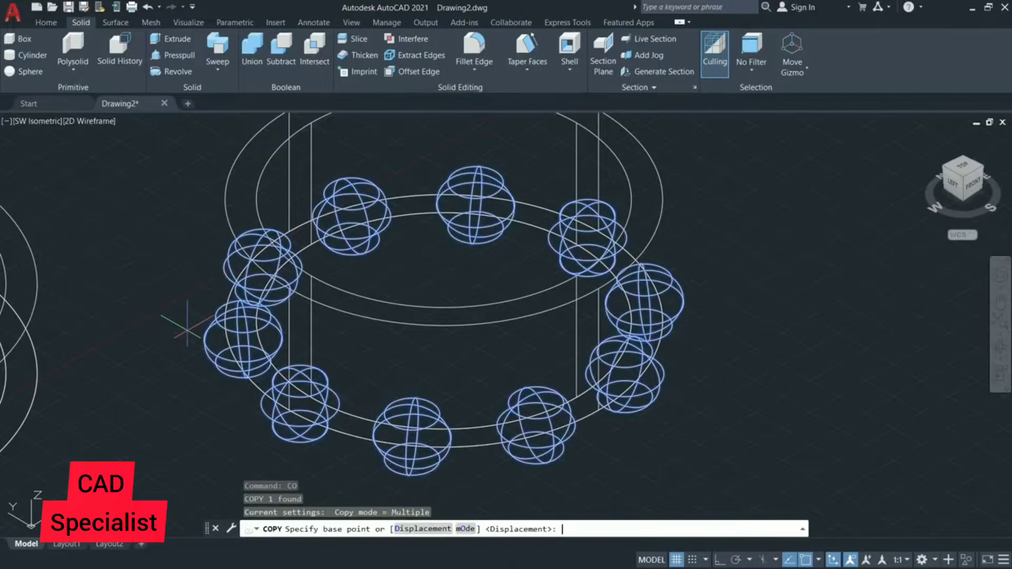
click(243, 339)
click(905, 281)
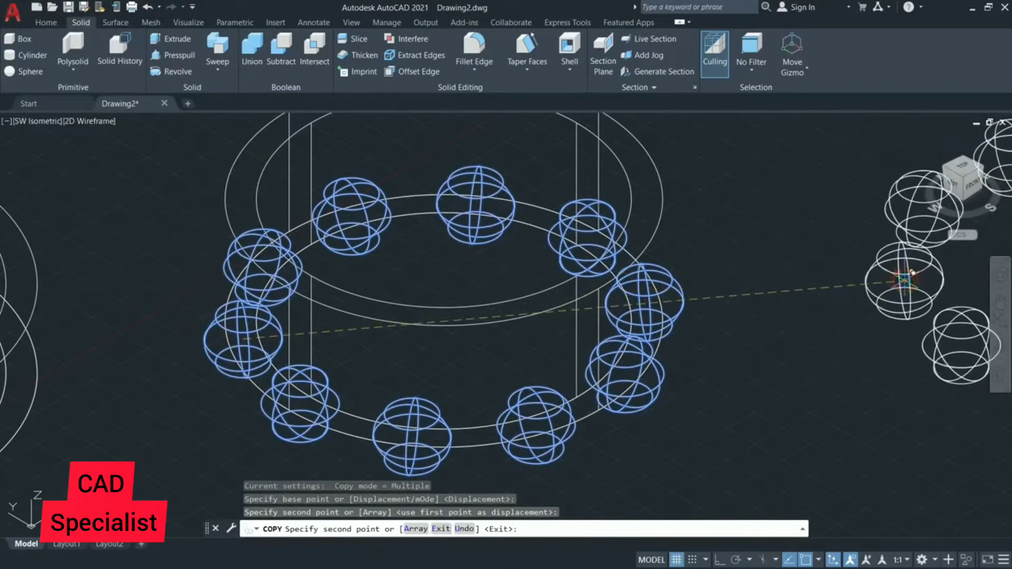
key(Return)
- Subtract the original united spheres from the tall ring and show the model in the Realistic visual style
click(281, 48)
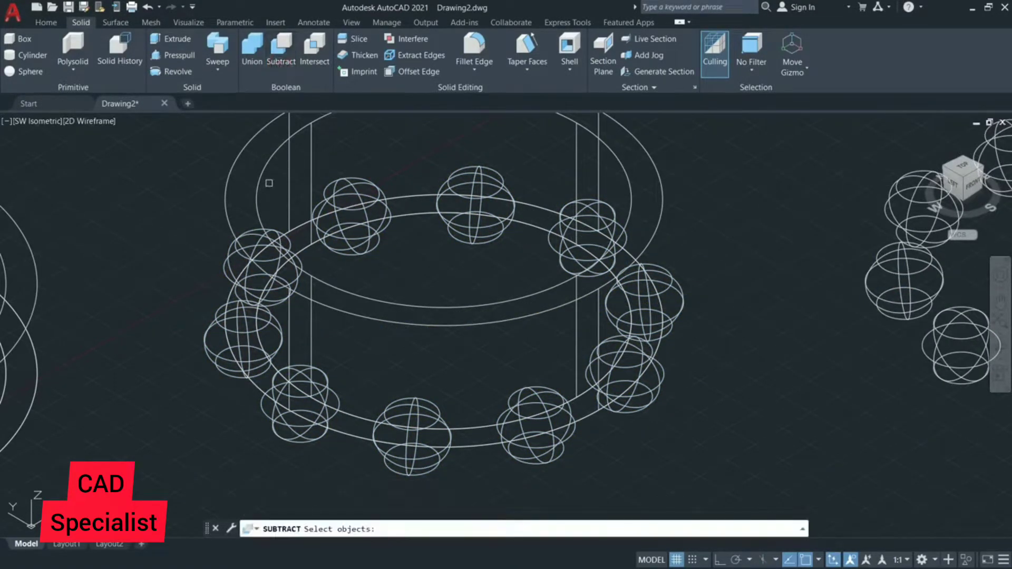
click(388, 297)
key(Return)
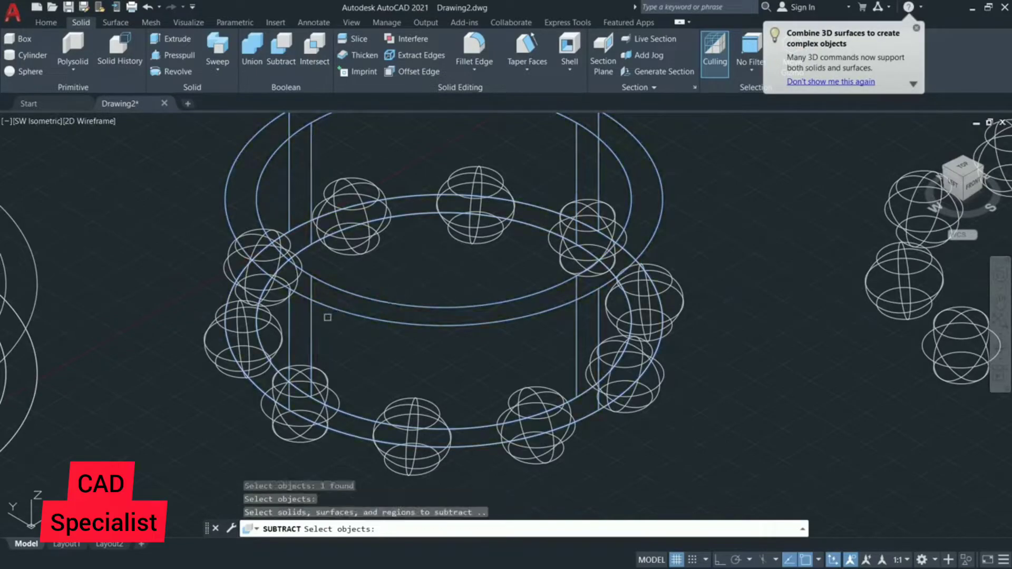
click(279, 330)
key(Return)
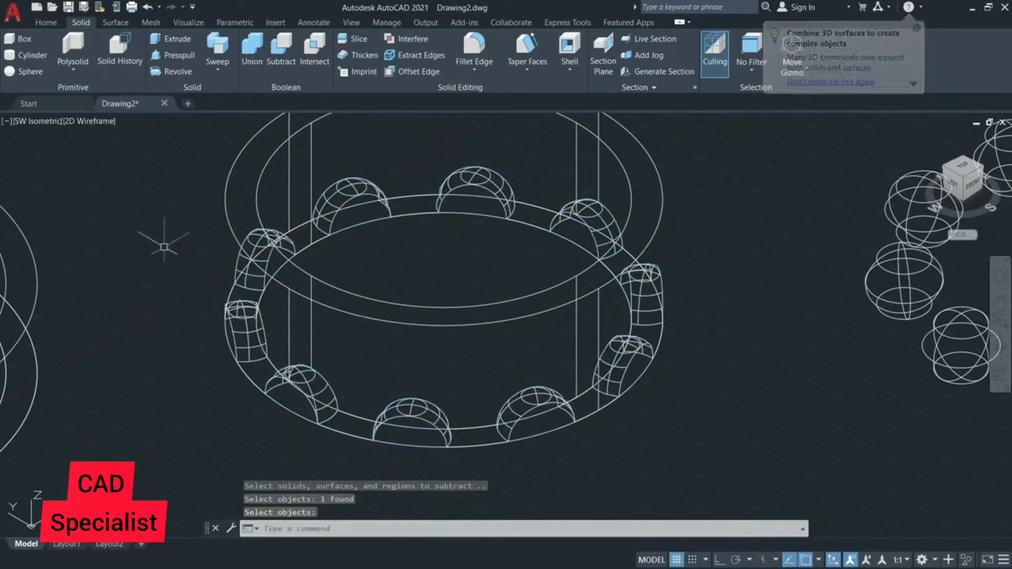
click(89, 121)
click(132, 189)
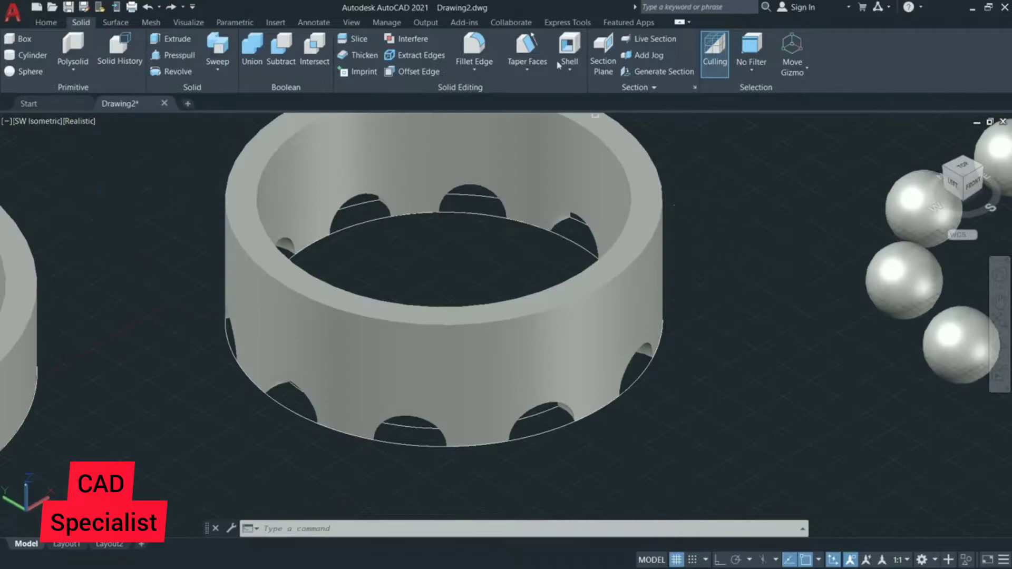
- Shell the notched ring with its inner, outer and top faces removed, leaving a thin cage that follows the ball cut-outs
click(568, 46)
click(618, 183)
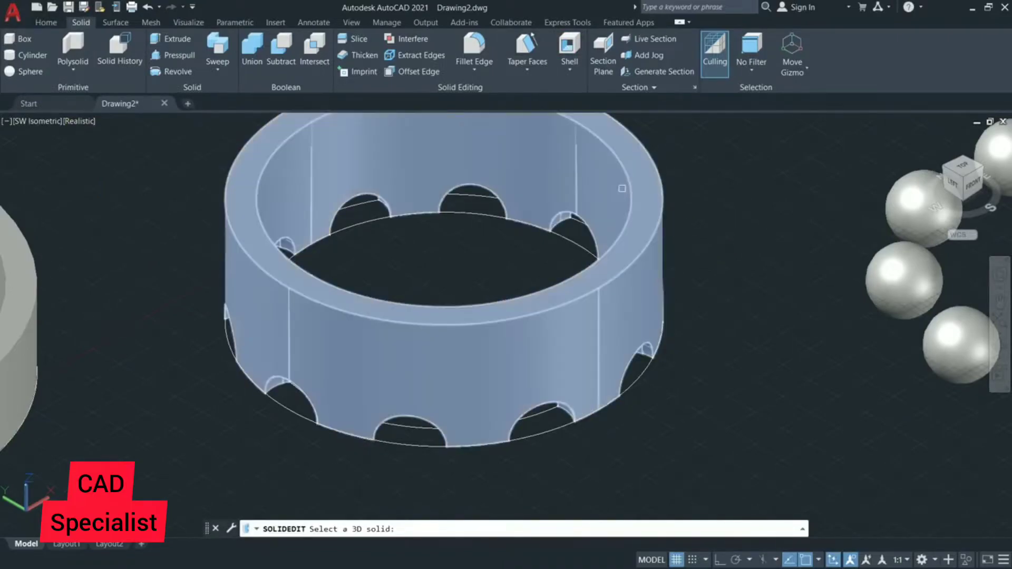
text(a)
key(Return)
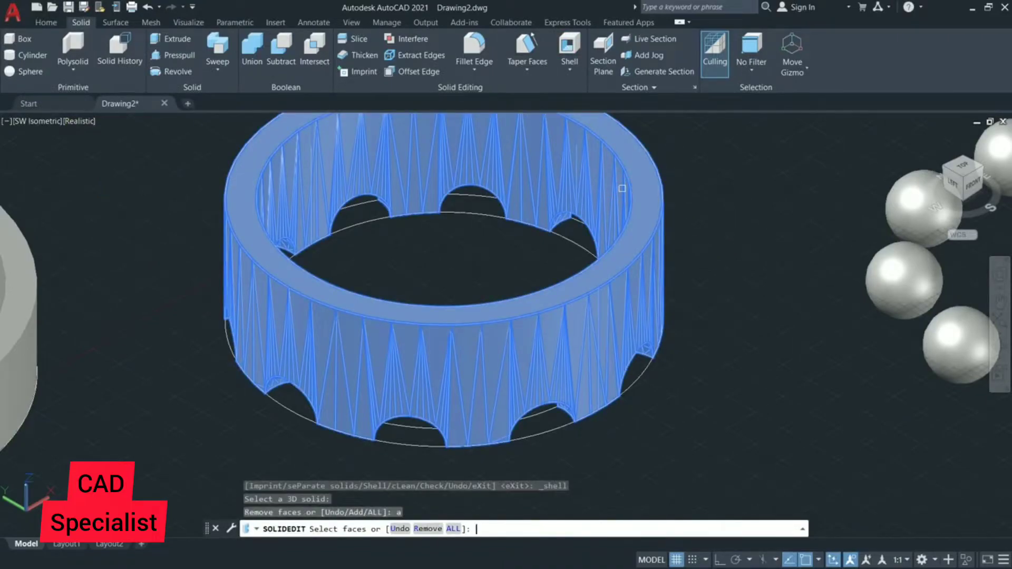
text(r)
key(Return)
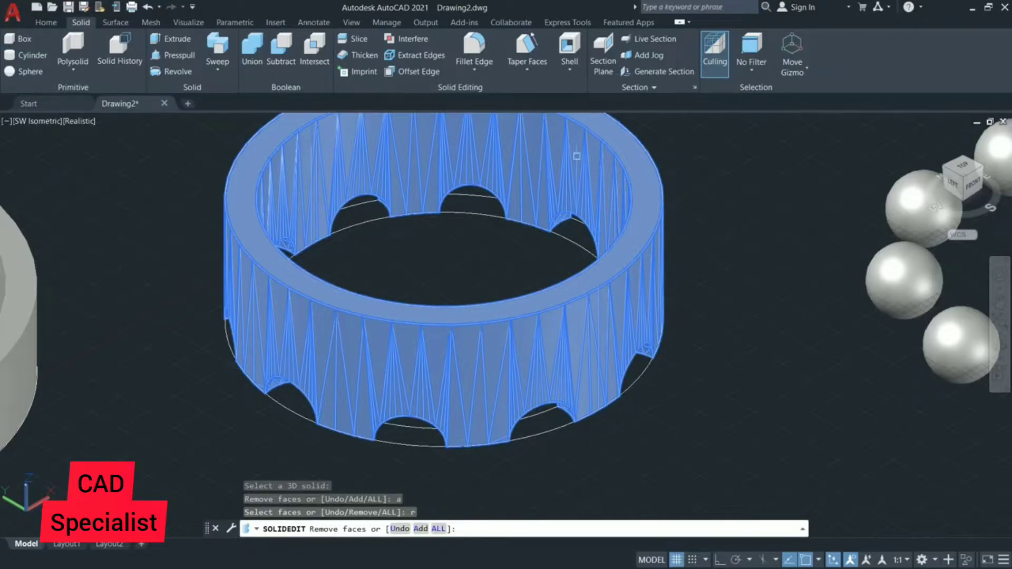
click(465, 129)
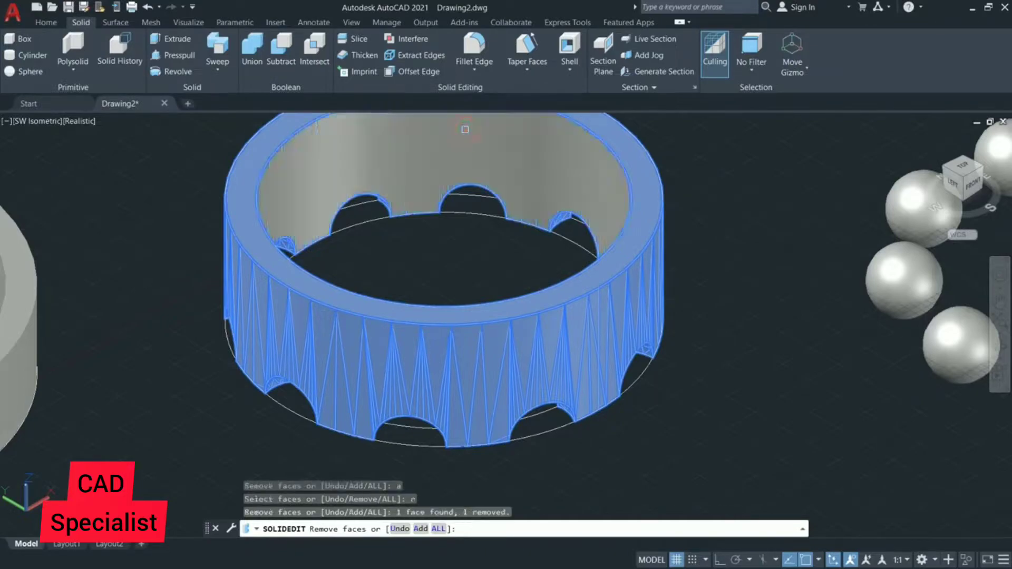
click(502, 342)
click(506, 306)
key(Return)
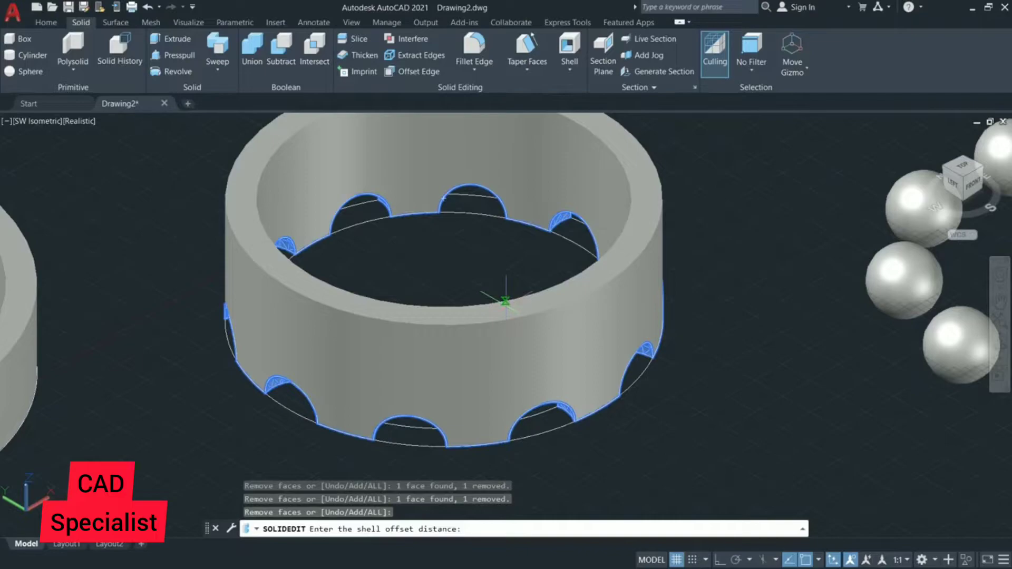
key(Return)
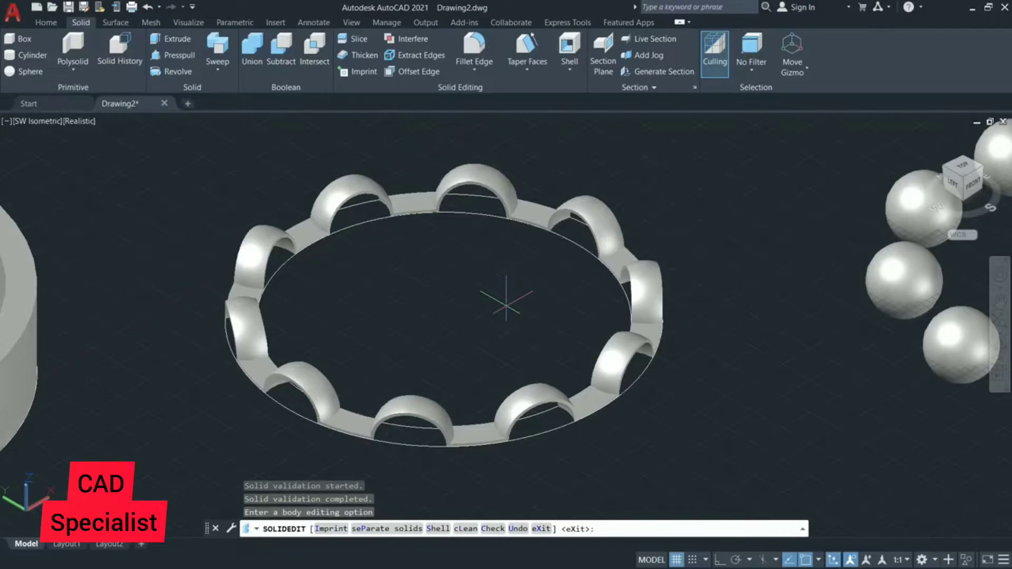
key(Escape)
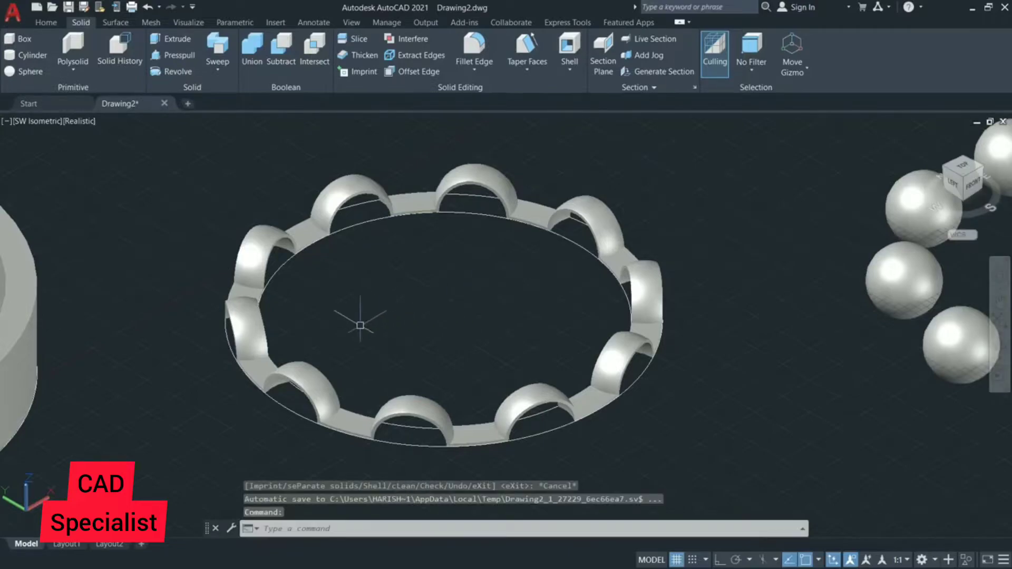
- 3D-mirror the cage half about the plane of the inner circle, keeping the source object
click(267, 317)
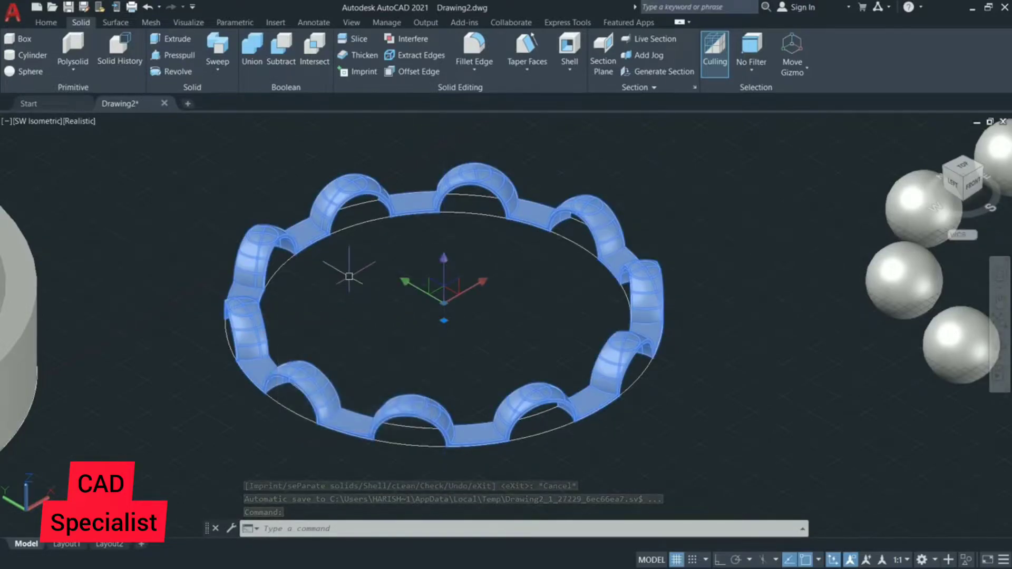
text(3dmirror)
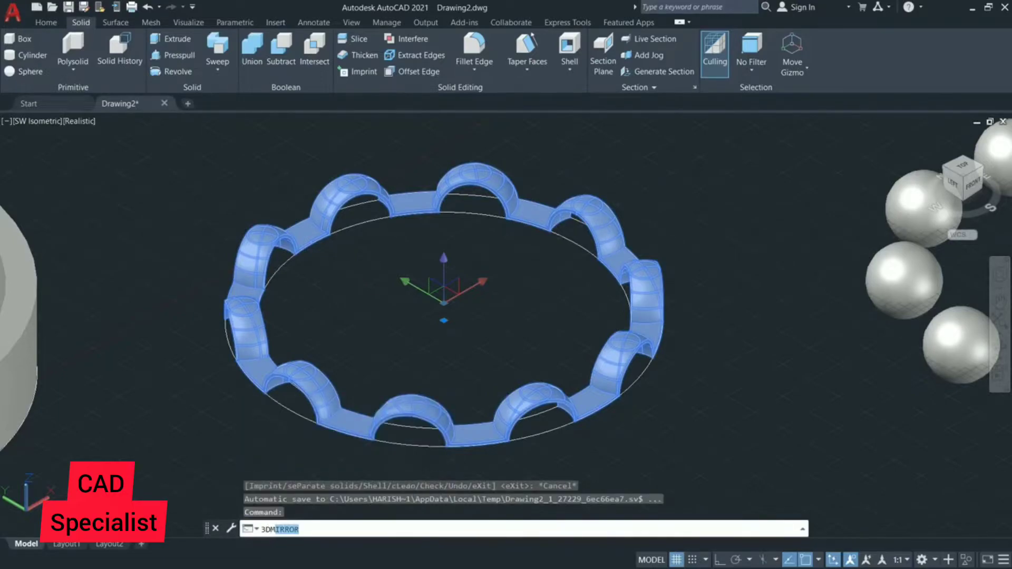
key(Return)
text(o)
key(Return)
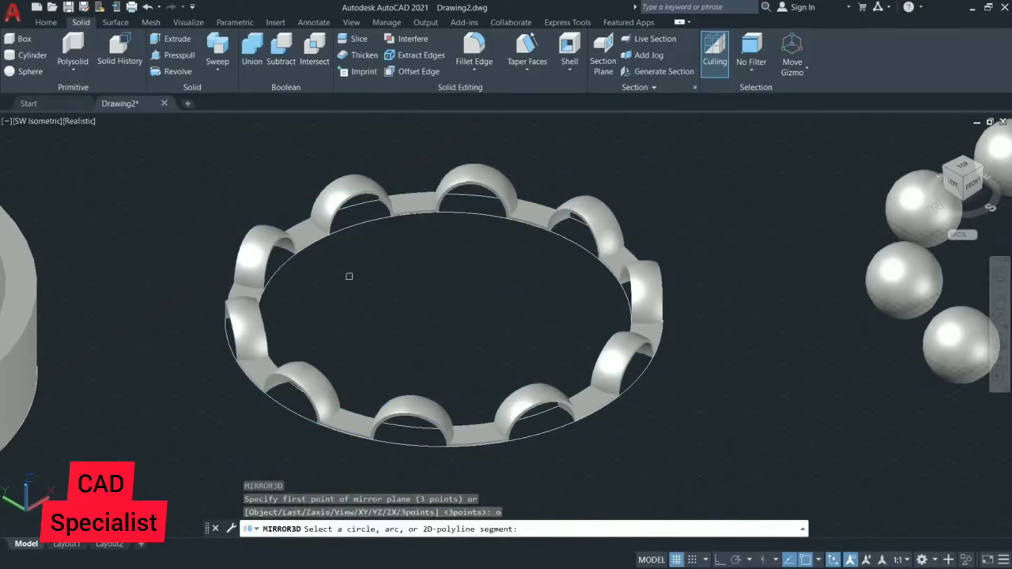
click(282, 268)
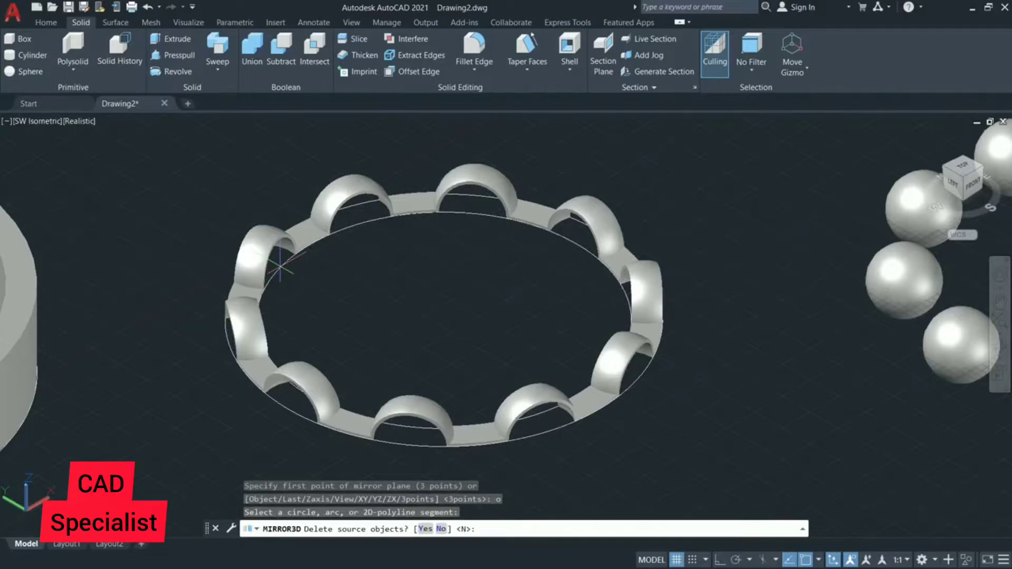
text(n)
key(Return)
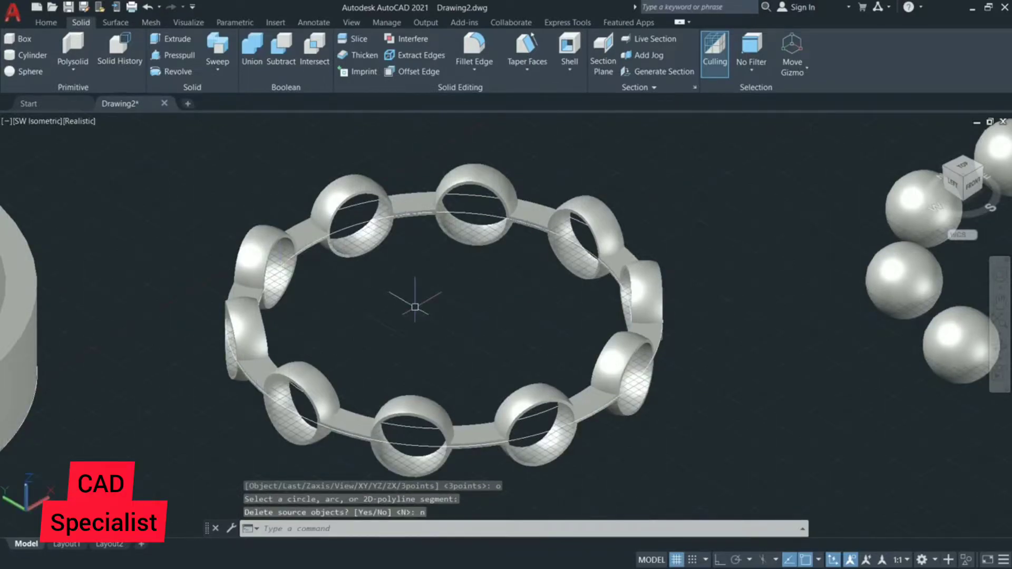
key(Escape)
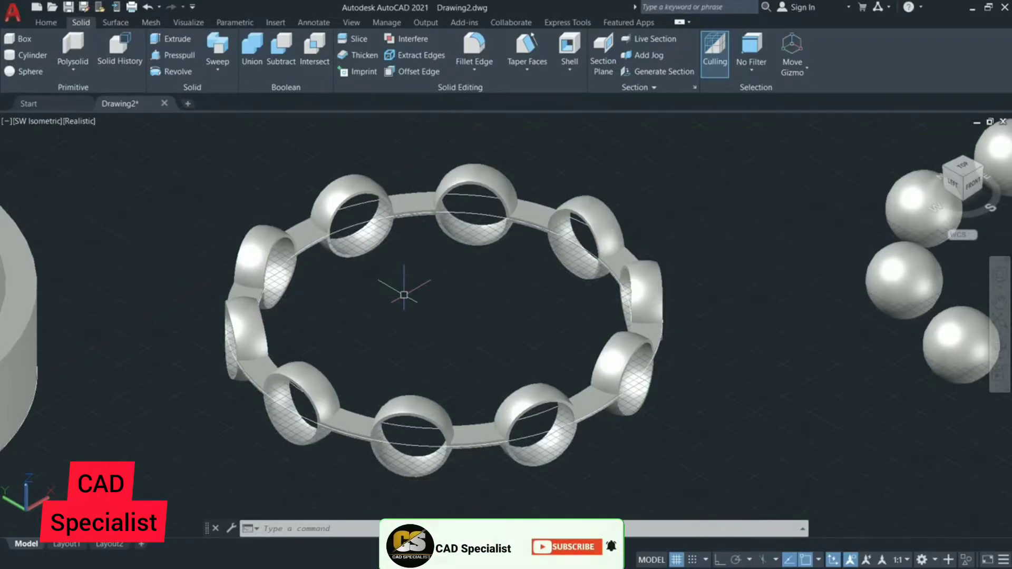
- Switch to the 2D Wireframe visual style and draw a line across the flat cage segment between two ball pockets
scroll(577, 163, up, 3)
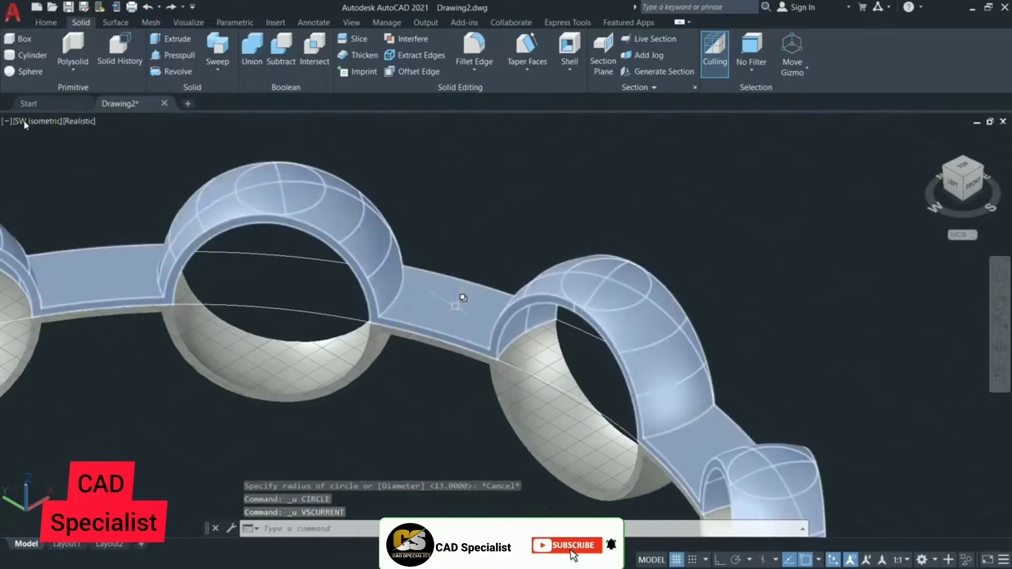
click(79, 121)
click(100, 151)
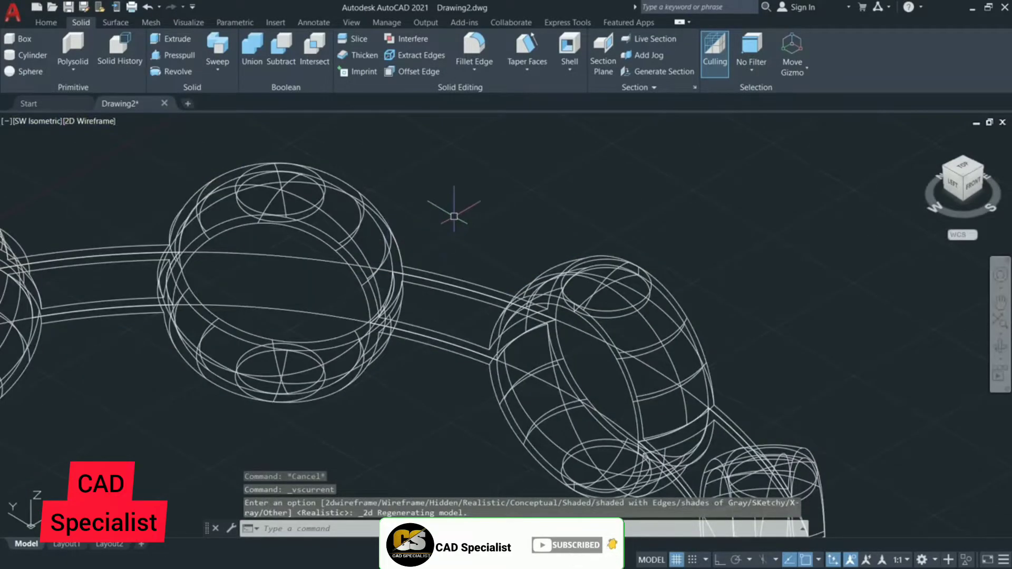
text(l)
key(Return)
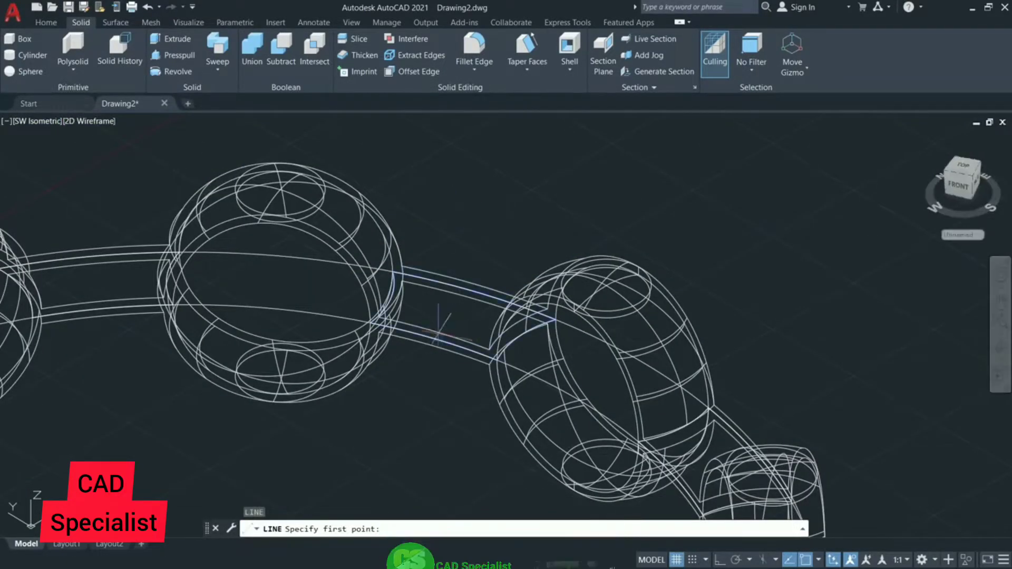
click(436, 332)
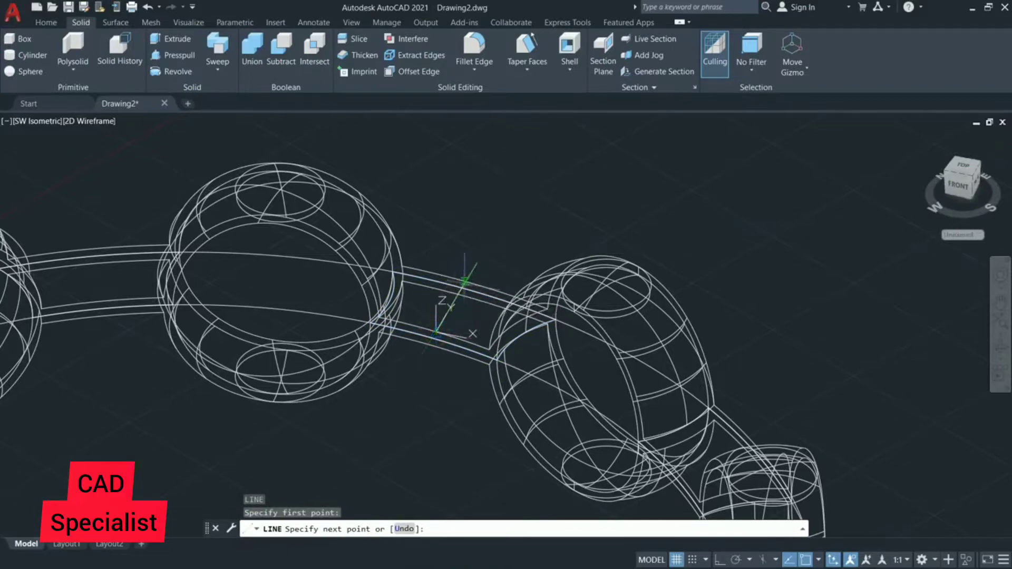
click(477, 286)
key(Escape)
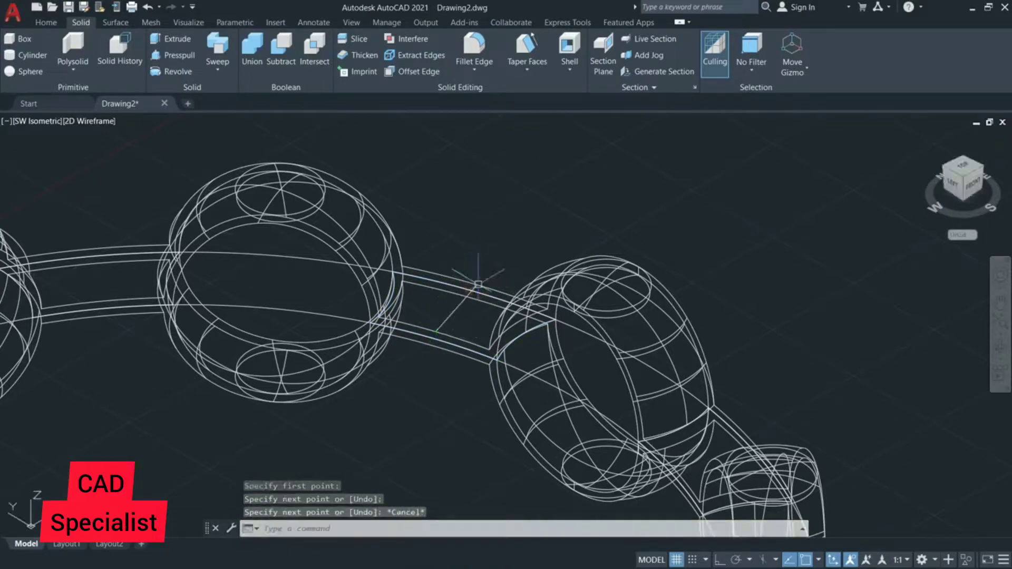
- Draw two concentric circles with radii 0.4 and 0.3 at the midpoint of the line across the flat segment
text(c)
key(Return)
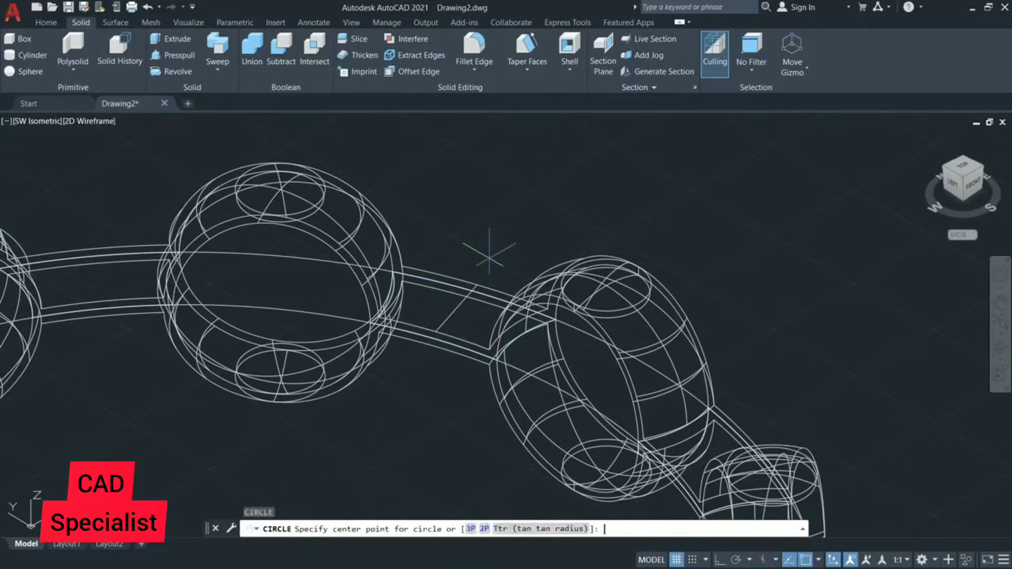
click(456, 308)
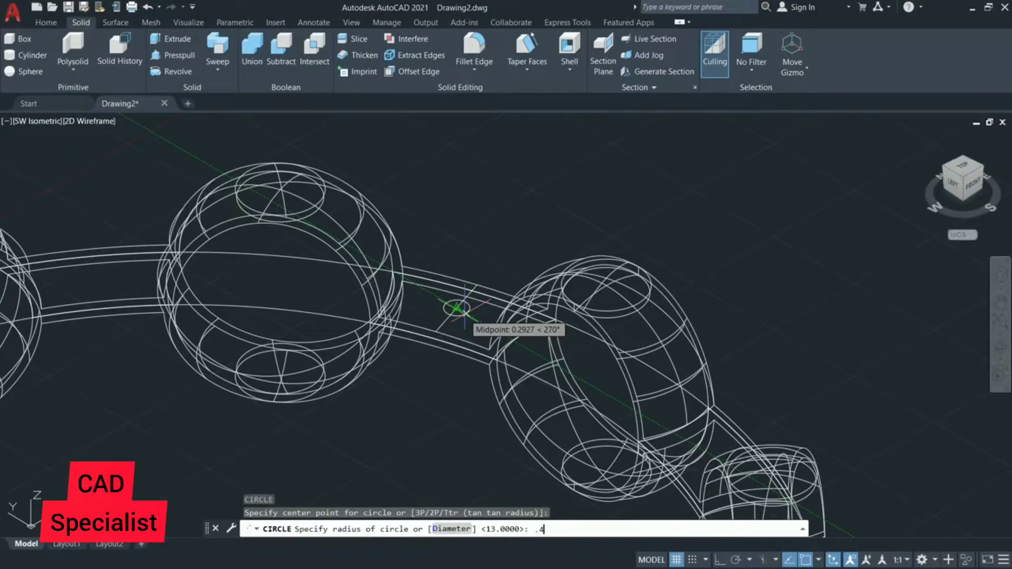
key(Return)
key(Return)
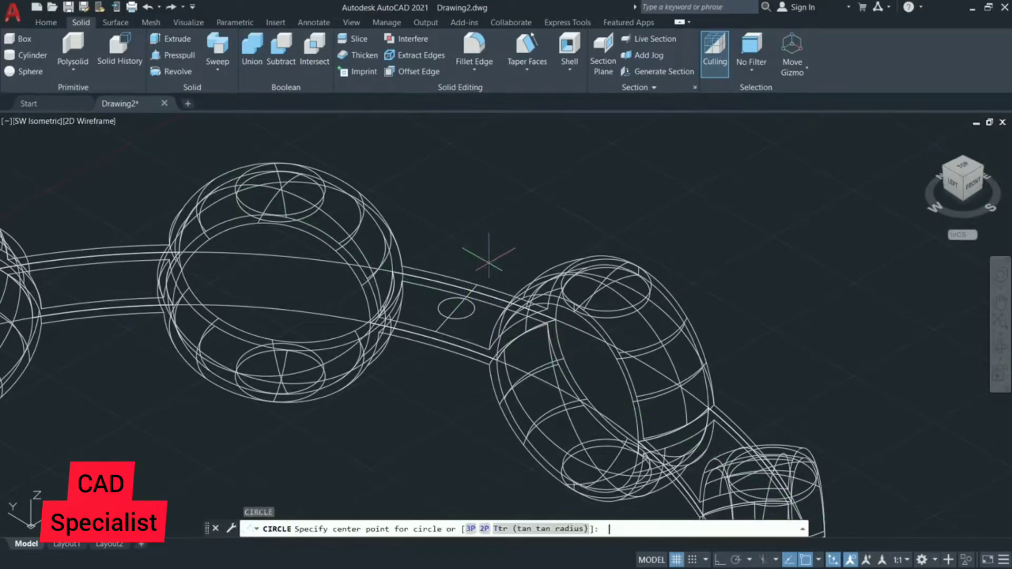
click(457, 308)
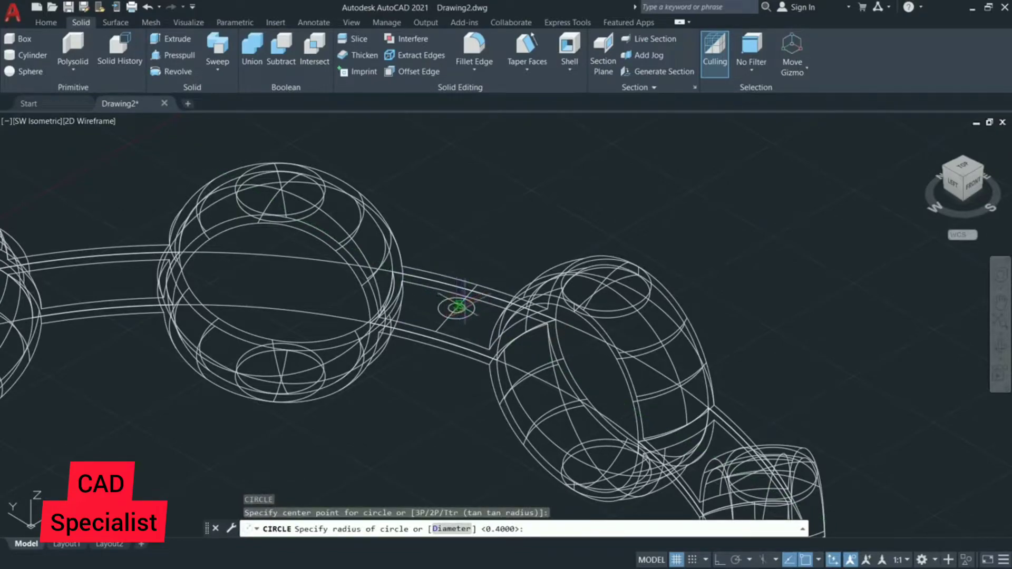
text(.3)
key(Return)
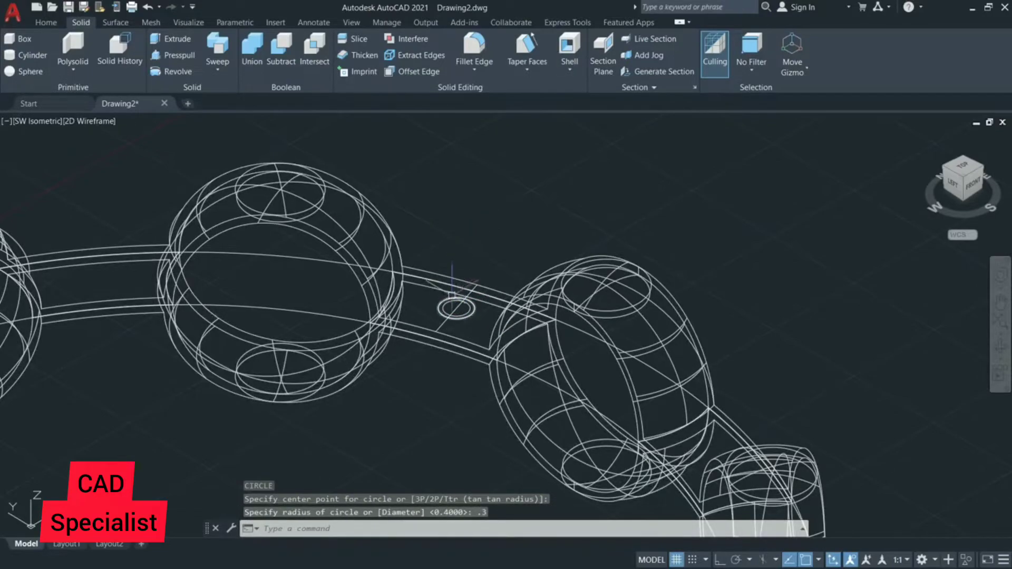
click(452, 302)
key(Escape)
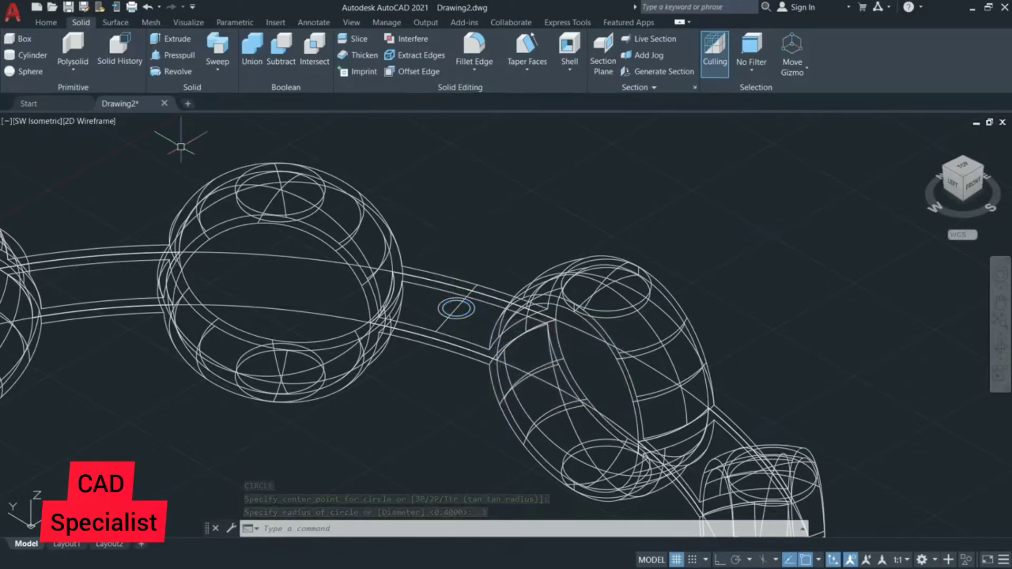
- Extrude the inner 0.3-radius circle by -0.4 to form the rivet shank through the cage
click(178, 39)
click(453, 301)
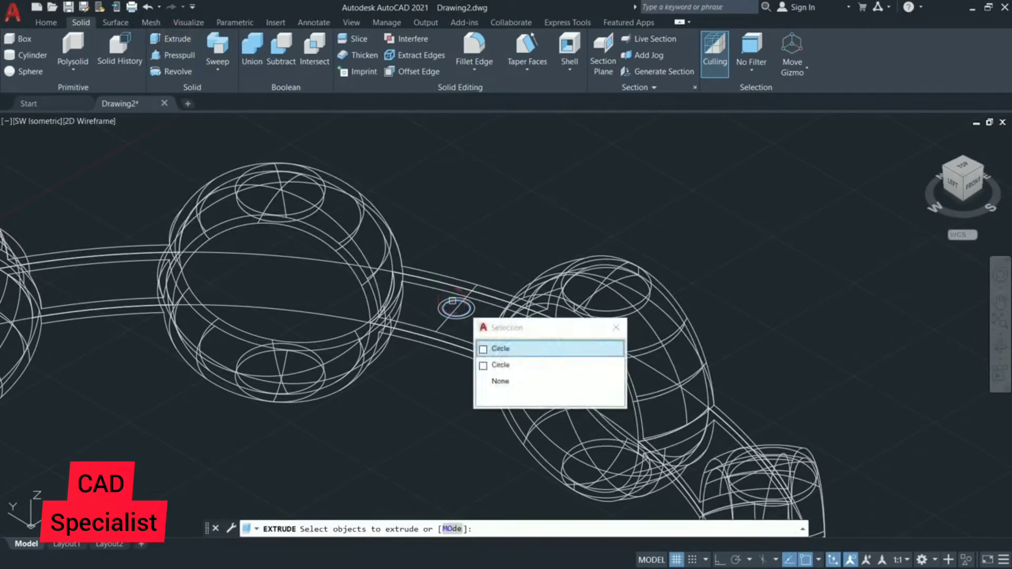
key(Return)
key(Return)
text(-.)
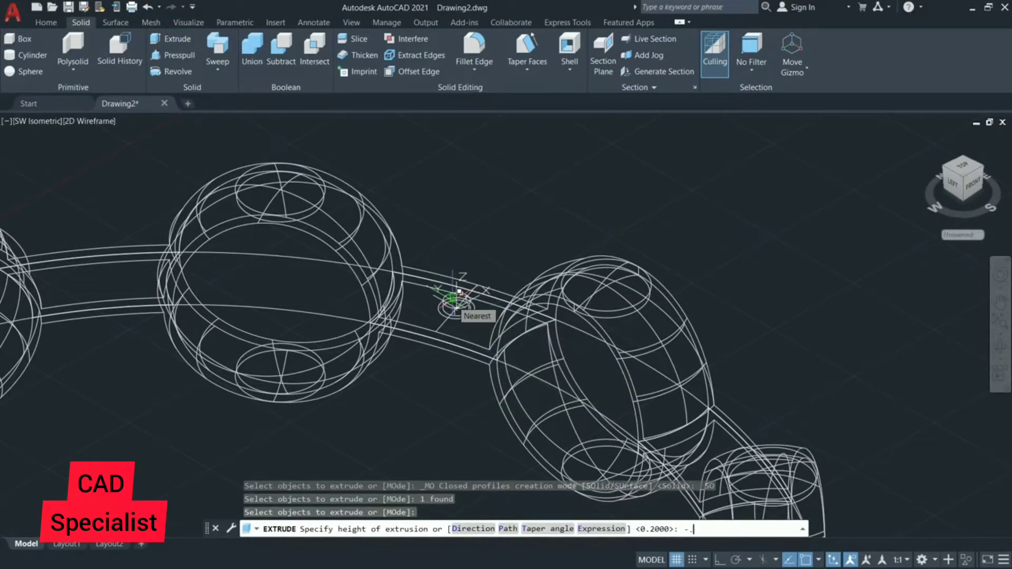
text(4)
key(Return)
key(Escape)
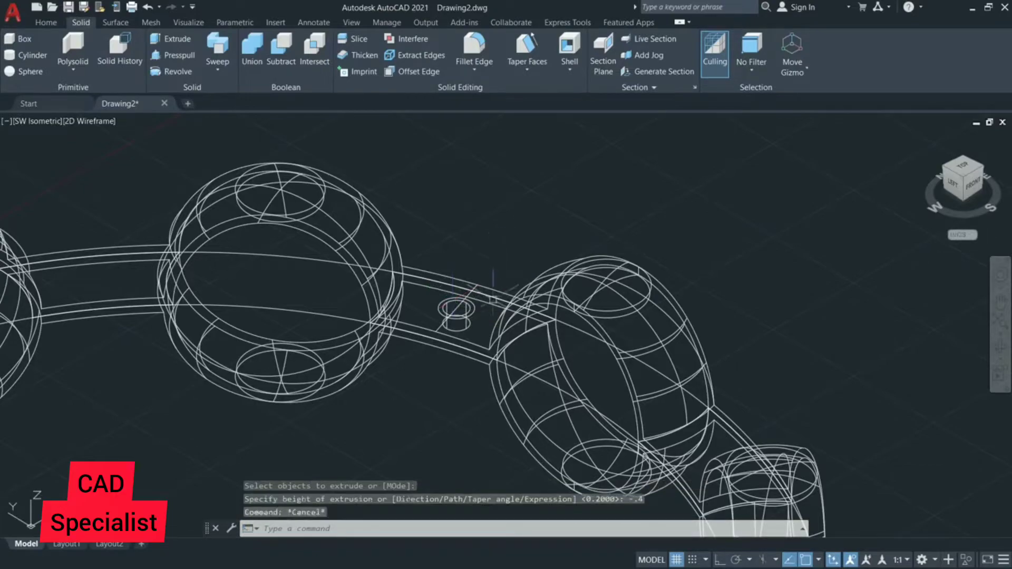
text(c)
key(Return)
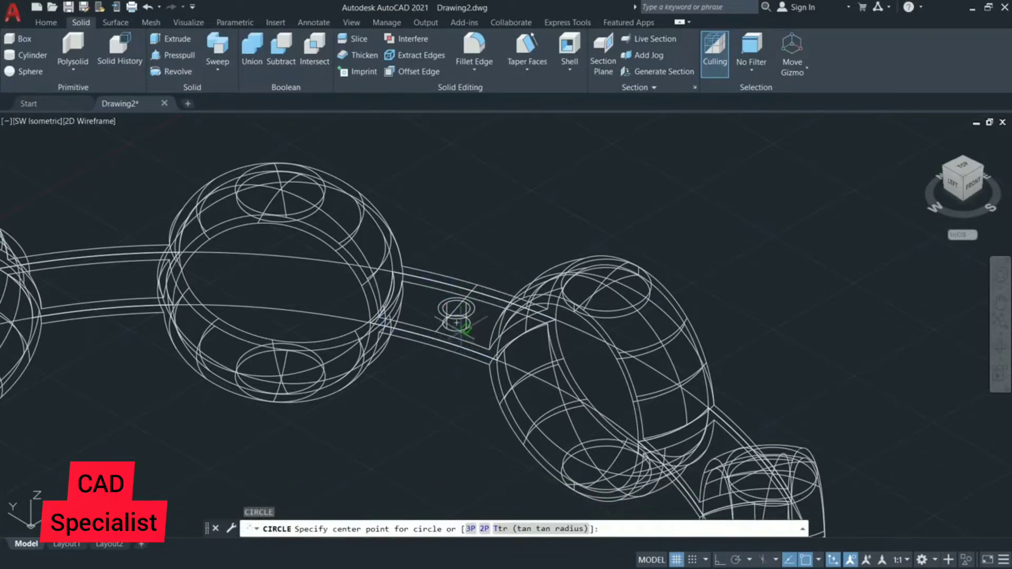
key(Escape)
- Copy the outer 0.4-radius circle from the shank's top center to its bottom center
click(475, 309)
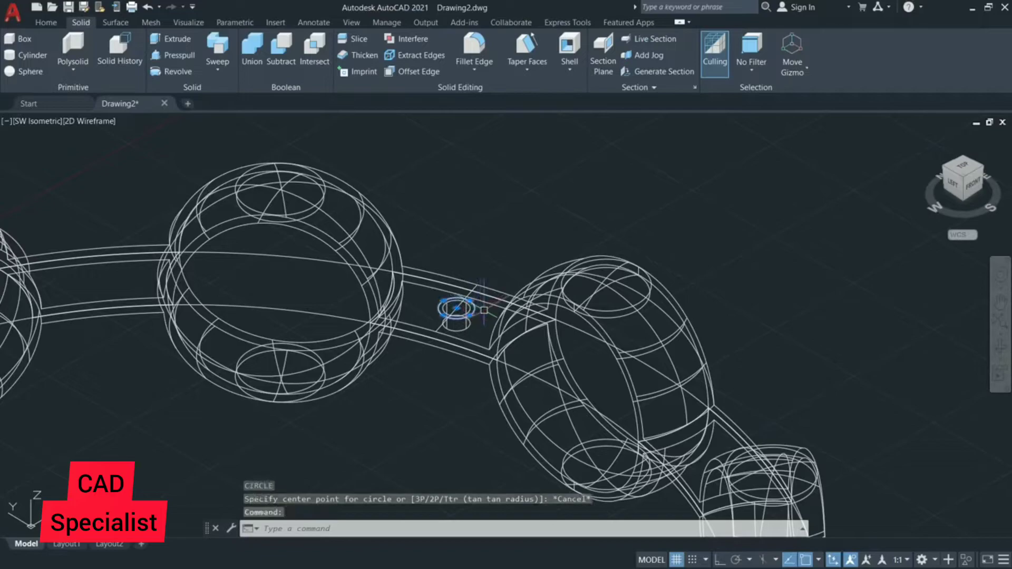
text(co)
key(Return)
click(456, 307)
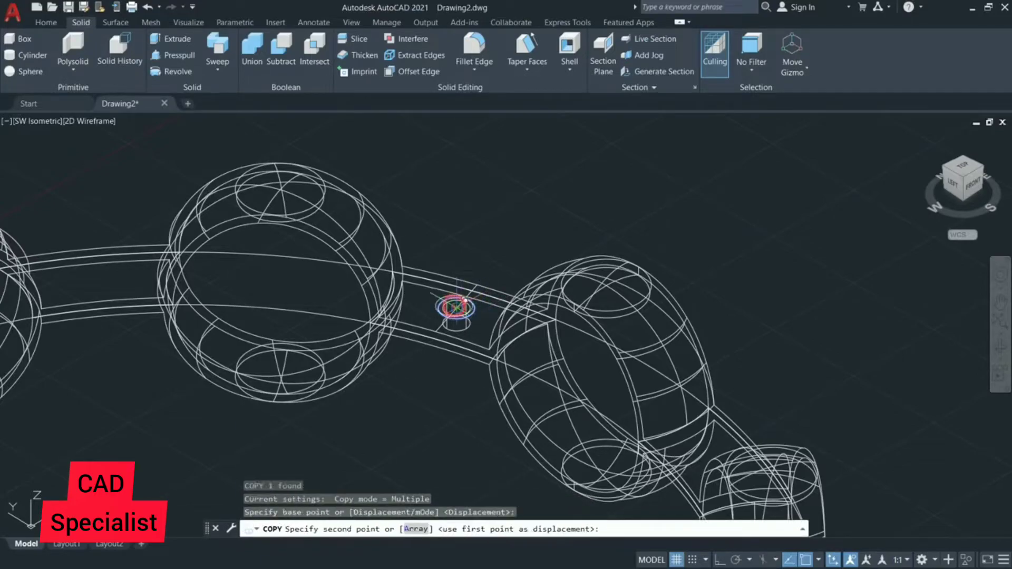
click(465, 314)
key(Escape)
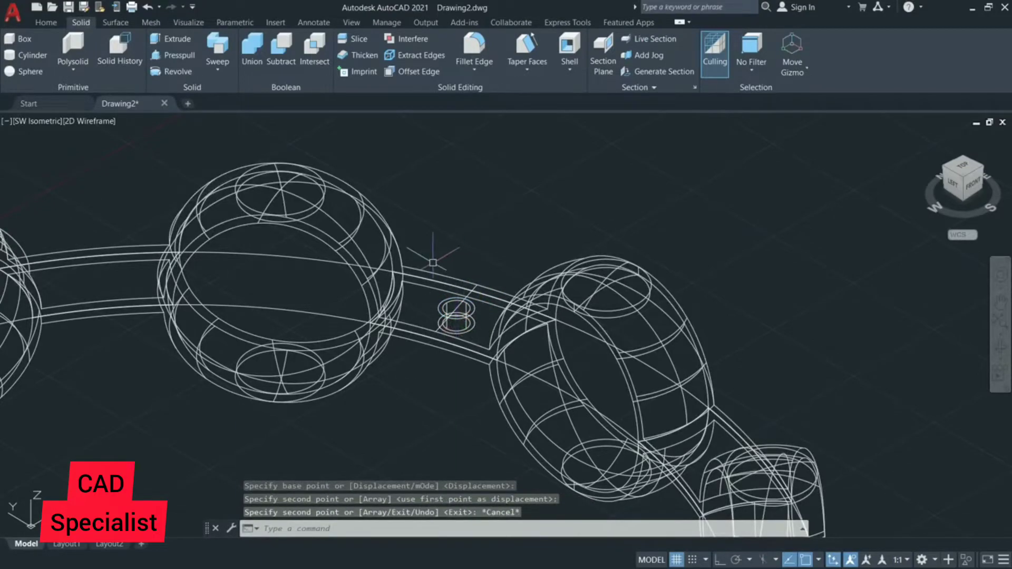
- Extrude the upper 0.4-radius circle by 0.2 to form the rivet's upper head
click(179, 40)
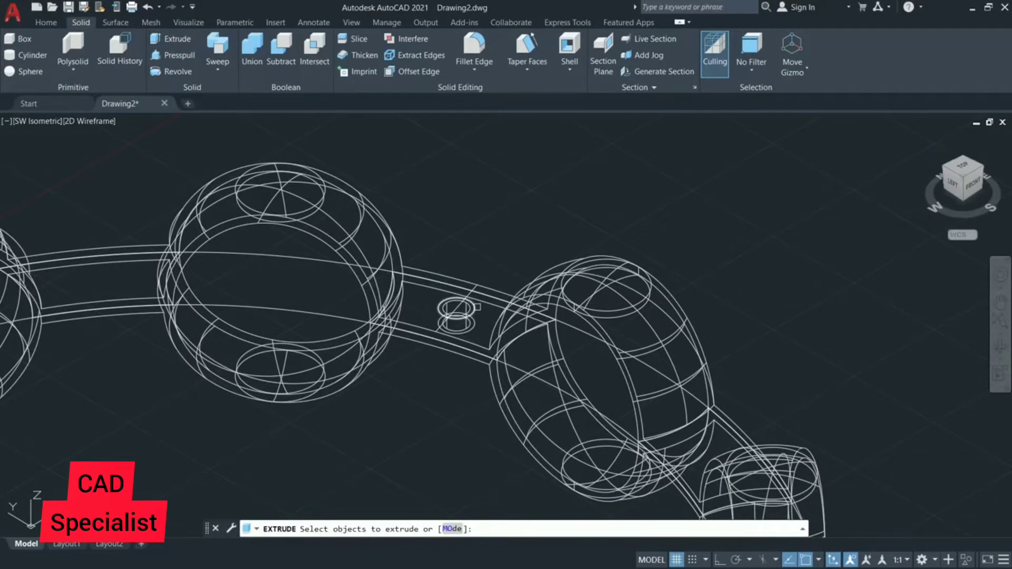
click(476, 307)
key(Return)
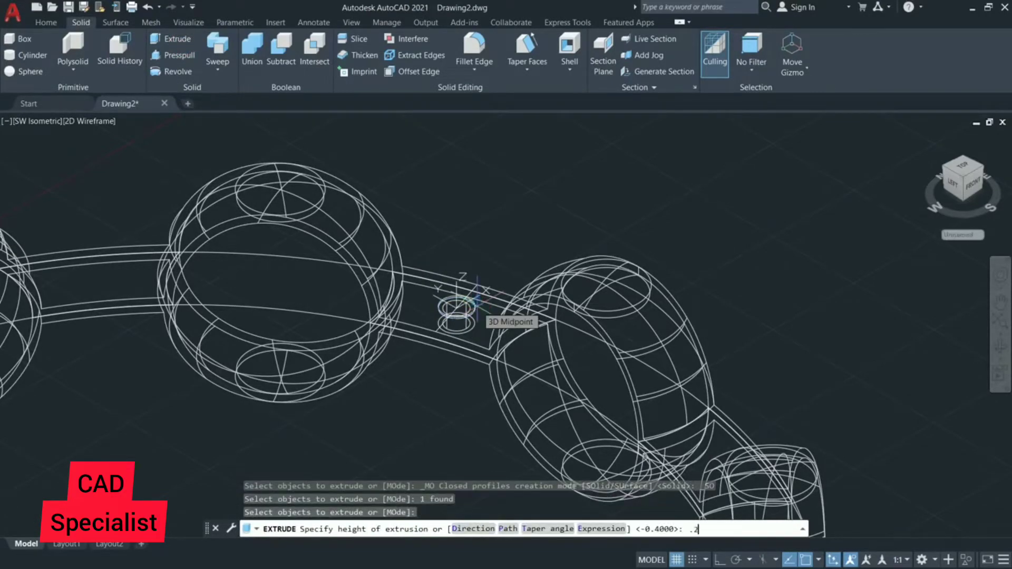
text(.2)
key(Return)
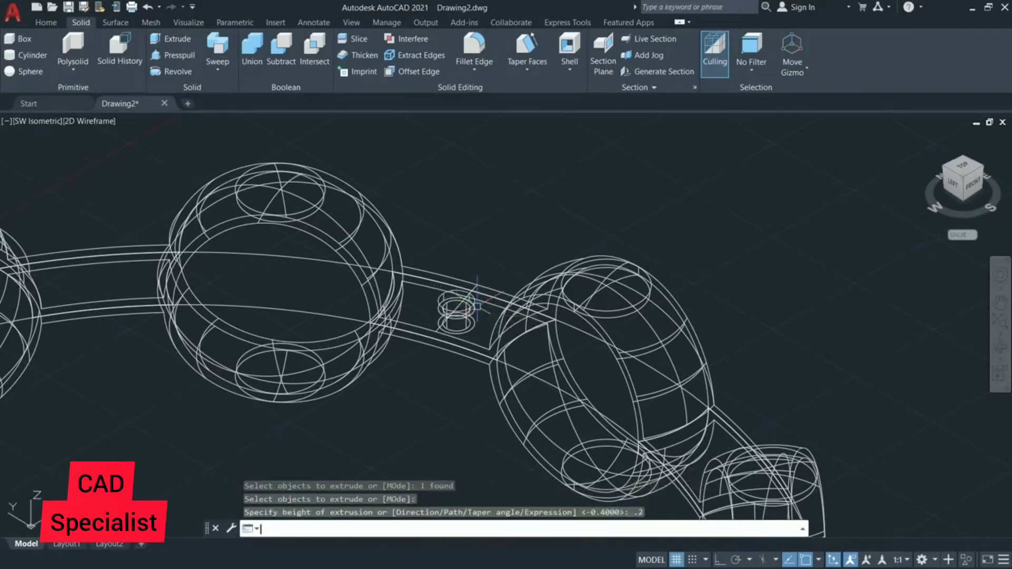
- Extrude the lower 0.4-radius circle by -0.2 to form the rivet's lower head
click(172, 41)
click(474, 324)
key(Return)
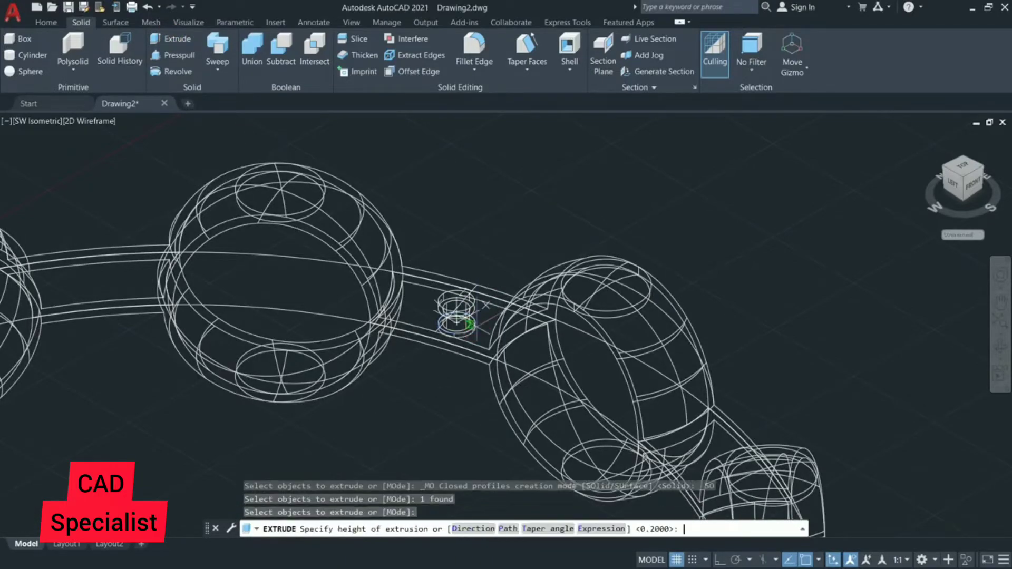
text(-.2)
key(Return)
key(Escape)
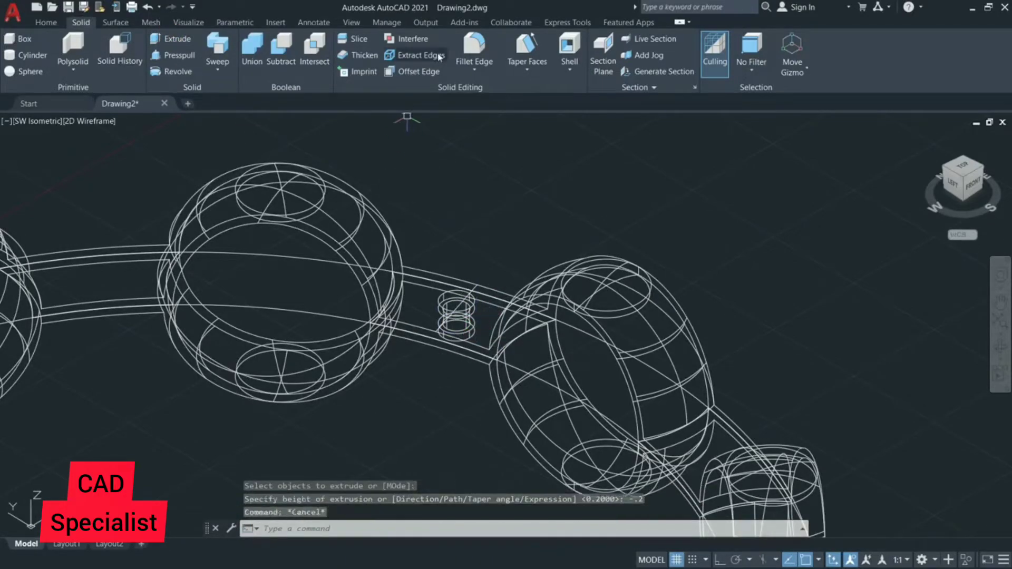
- Fillet the top edge of the rivet's upper head with a radius of 0.2
click(469, 53)
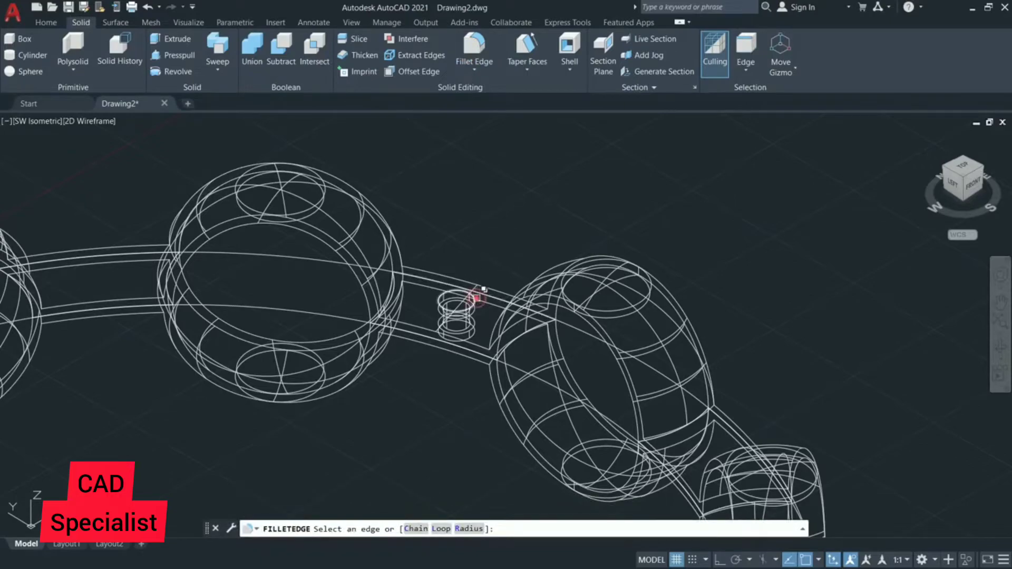
click(477, 297)
click(477, 298)
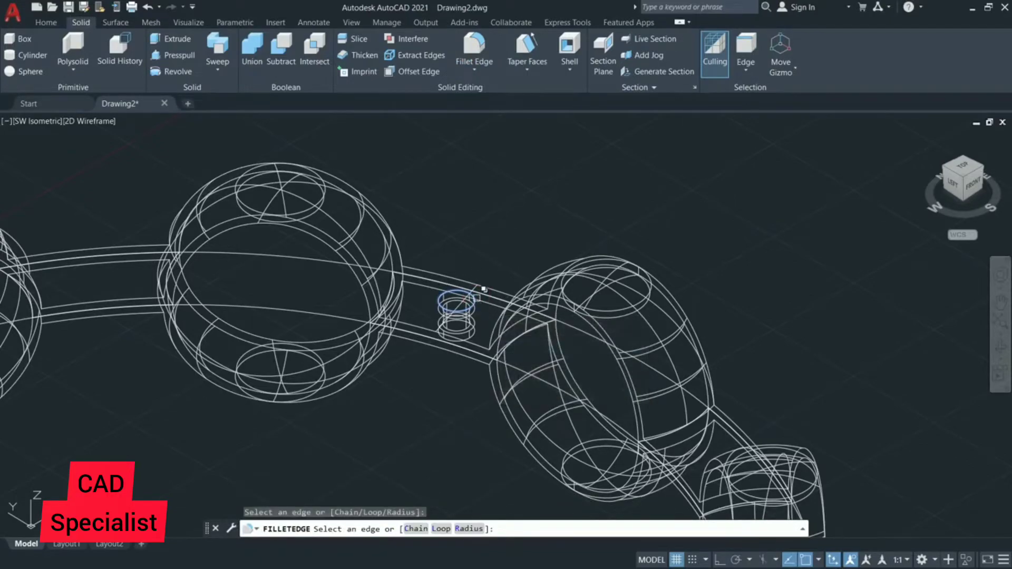
text(r)
key(Return)
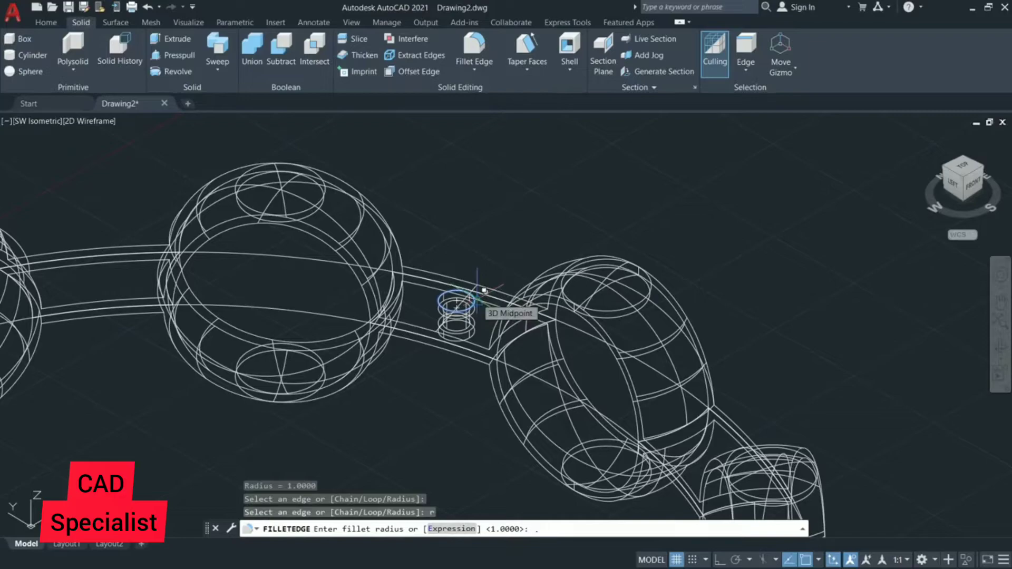
text(.2)
key(Return)
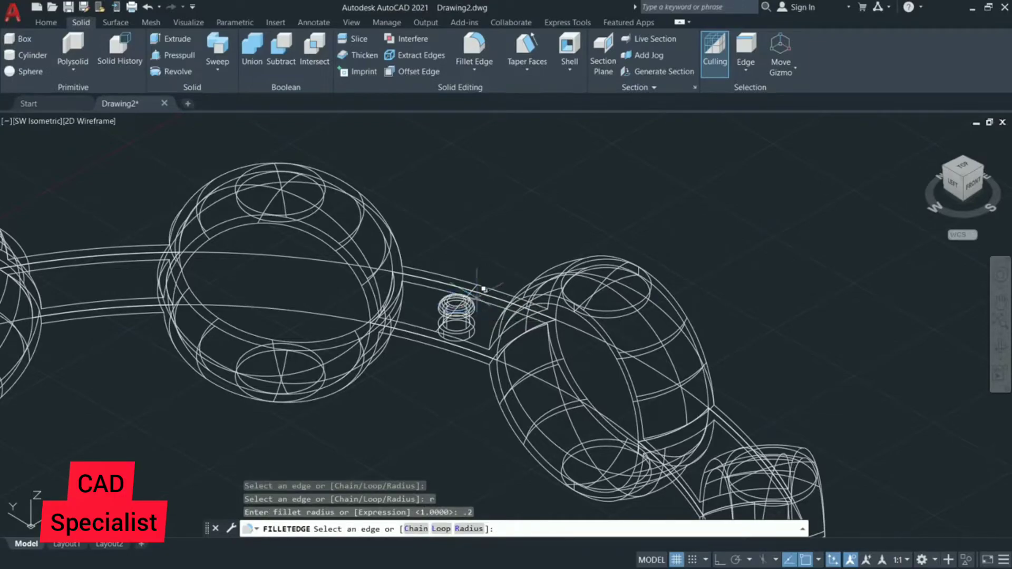
key(Return)
key(Return)
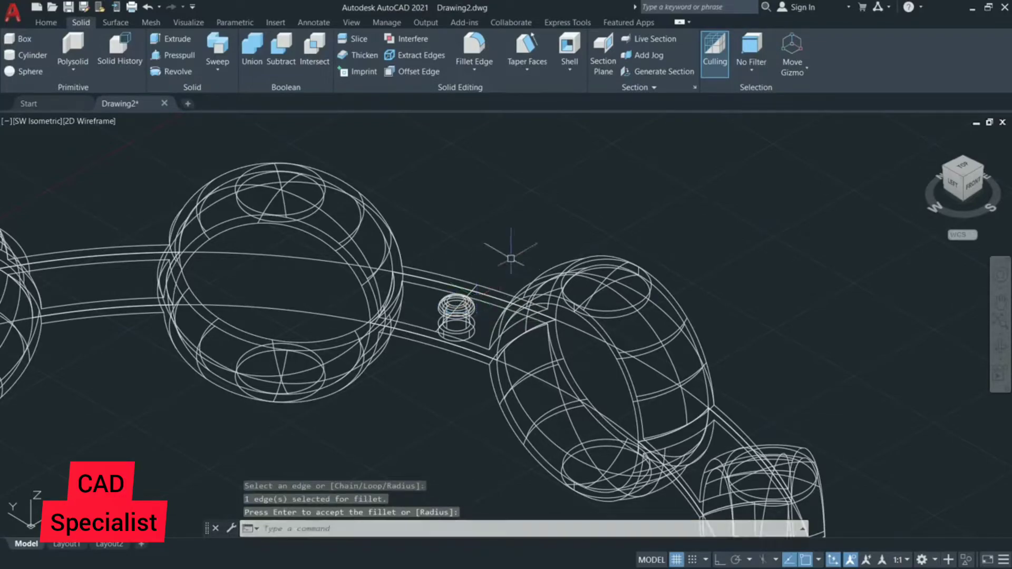
- Fillet the bottom edge of the rivet's lower head
click(475, 47)
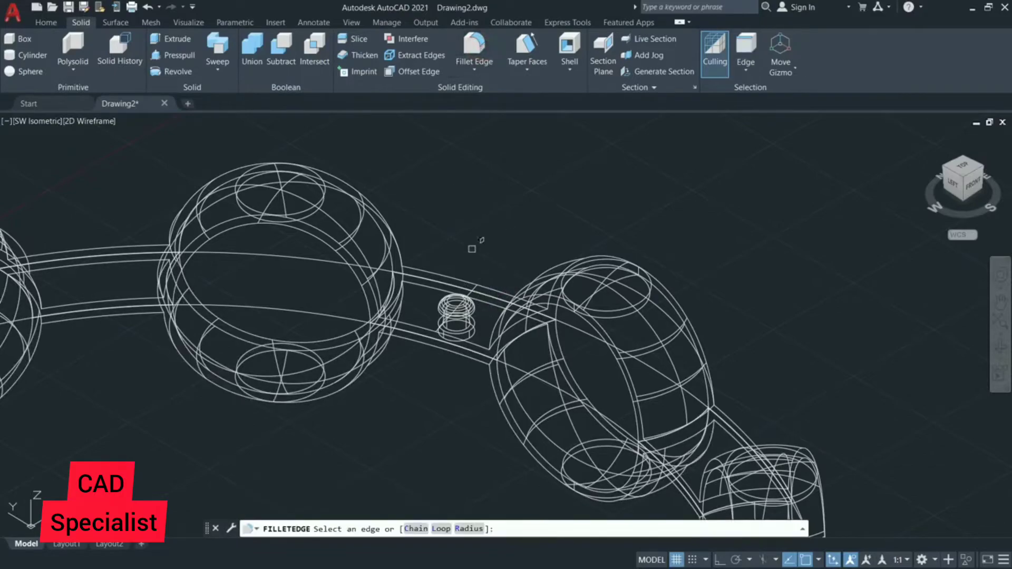
click(477, 333)
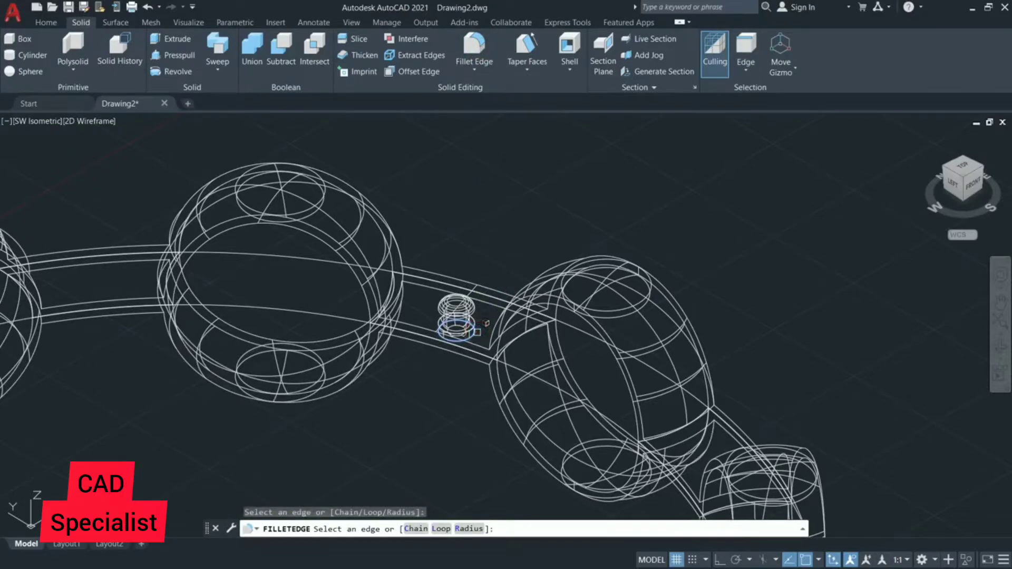
key(Return)
key(Return)
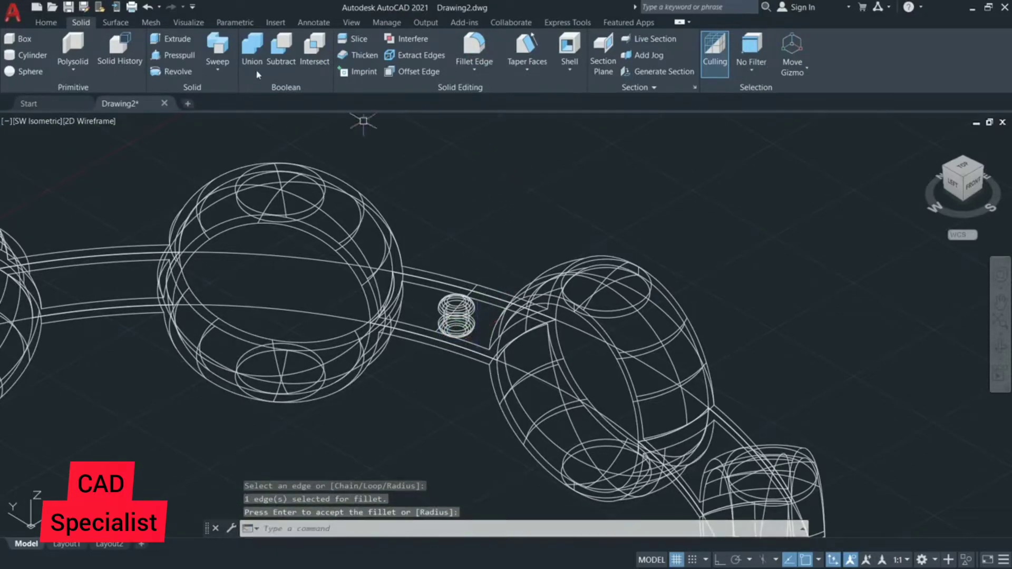
- Union the rivet's upper and lower solids into a single solid
click(252, 51)
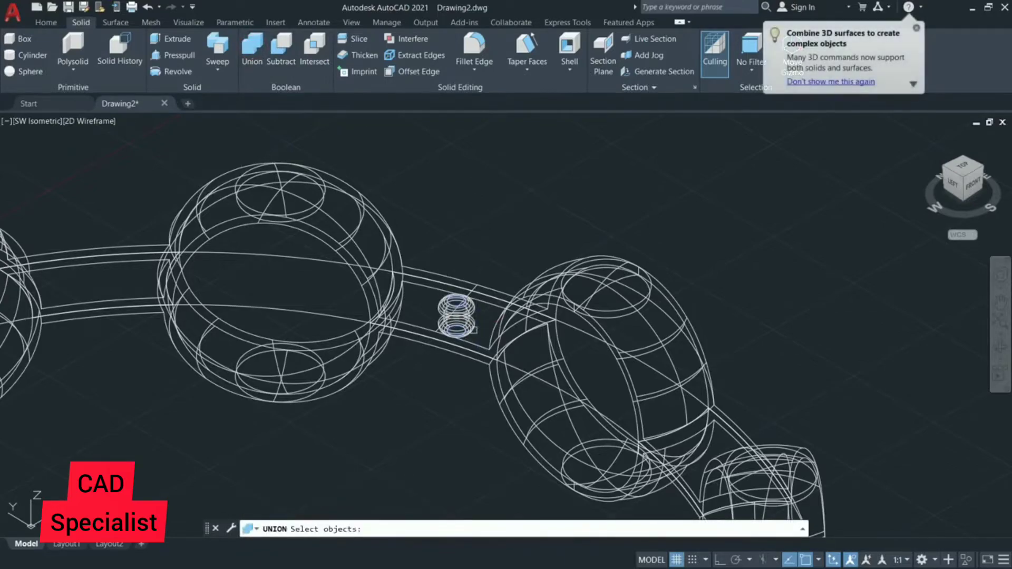
click(473, 312)
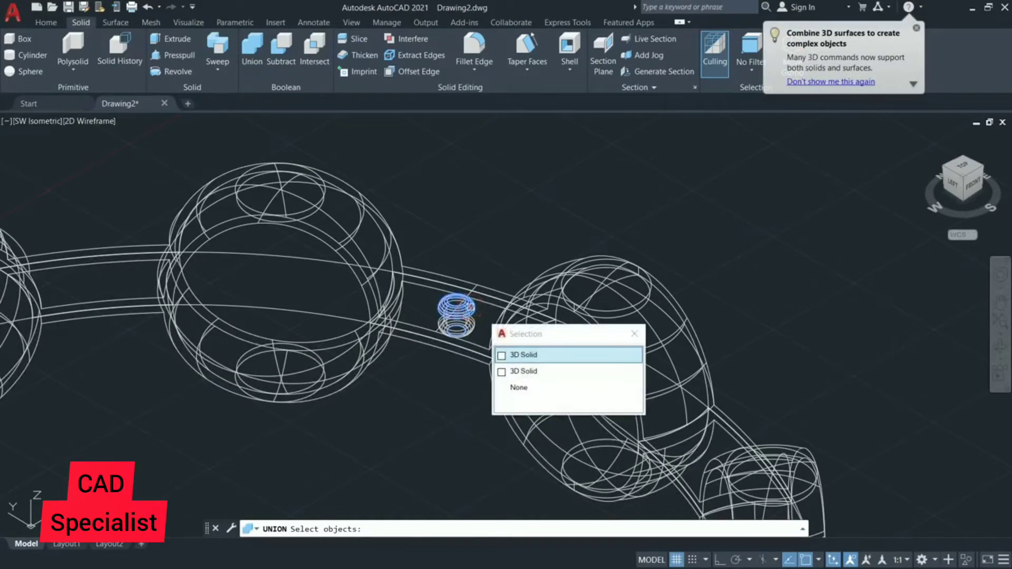
click(475, 328)
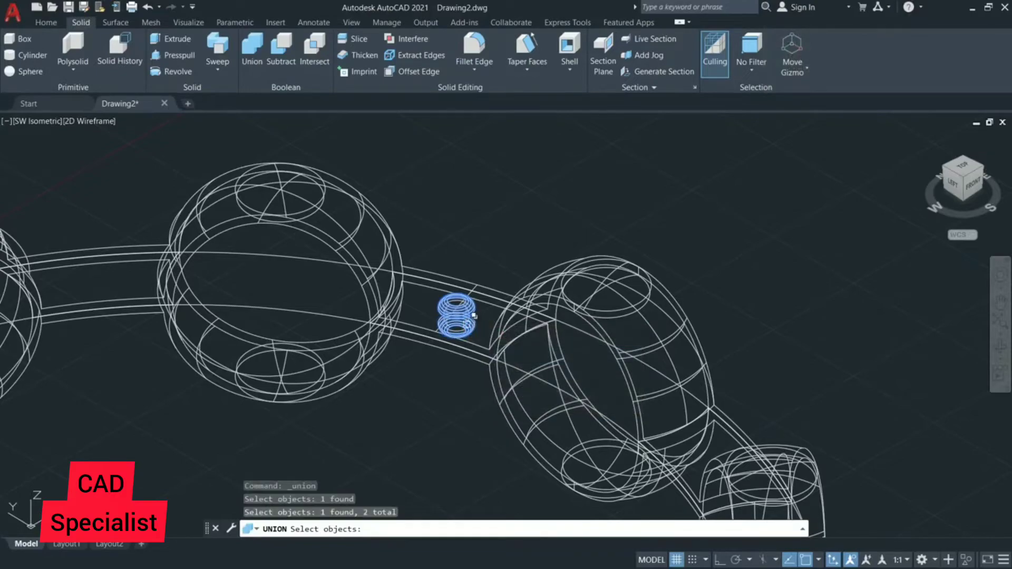
click(471, 315)
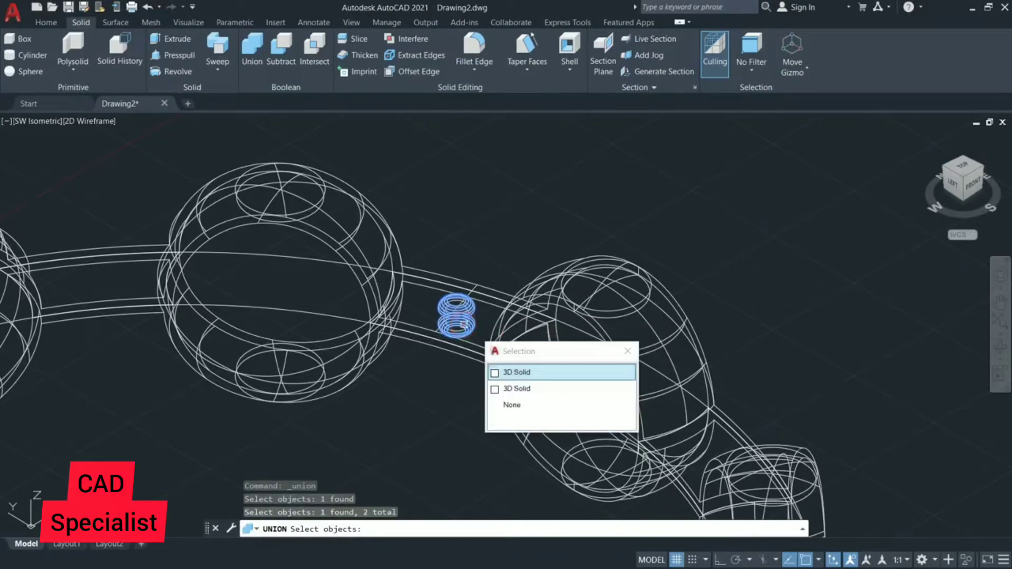
click(504, 372)
key(Return)
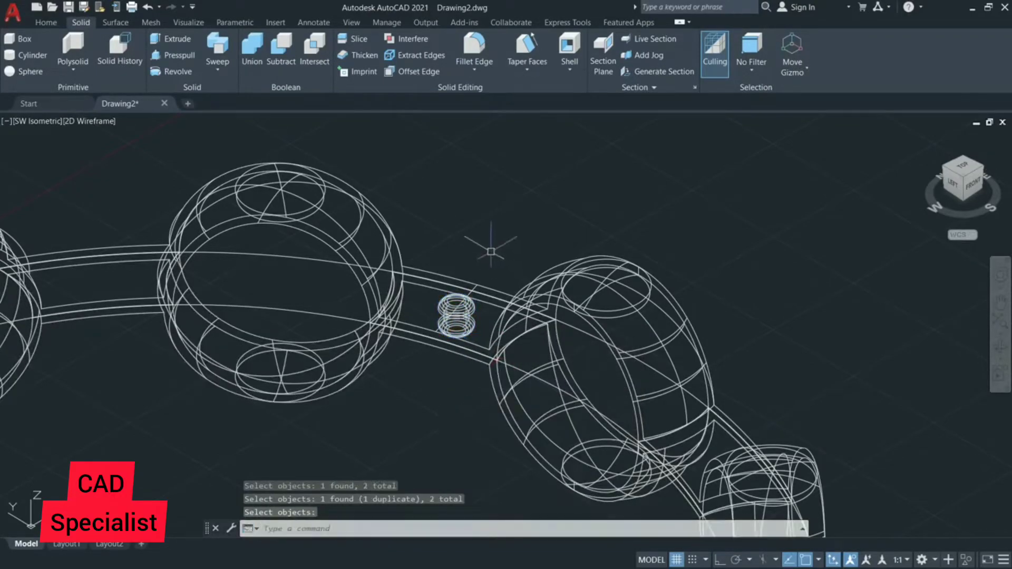
- Delete the leftover construction line running across the cage at the rivet
scroll(553, 158, down, 5)
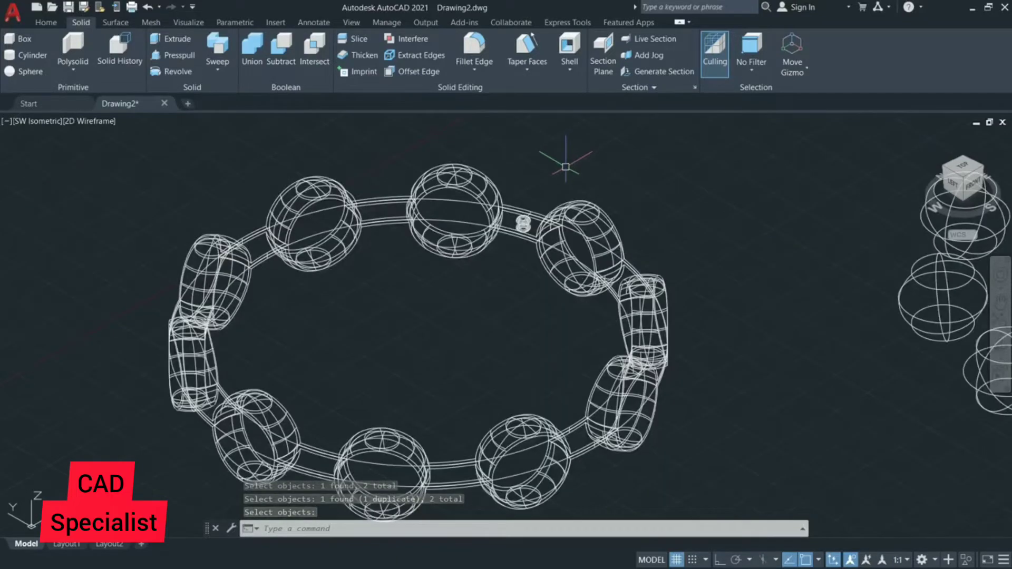
scroll(554, 159, up, 5)
click(473, 284)
key(Delete)
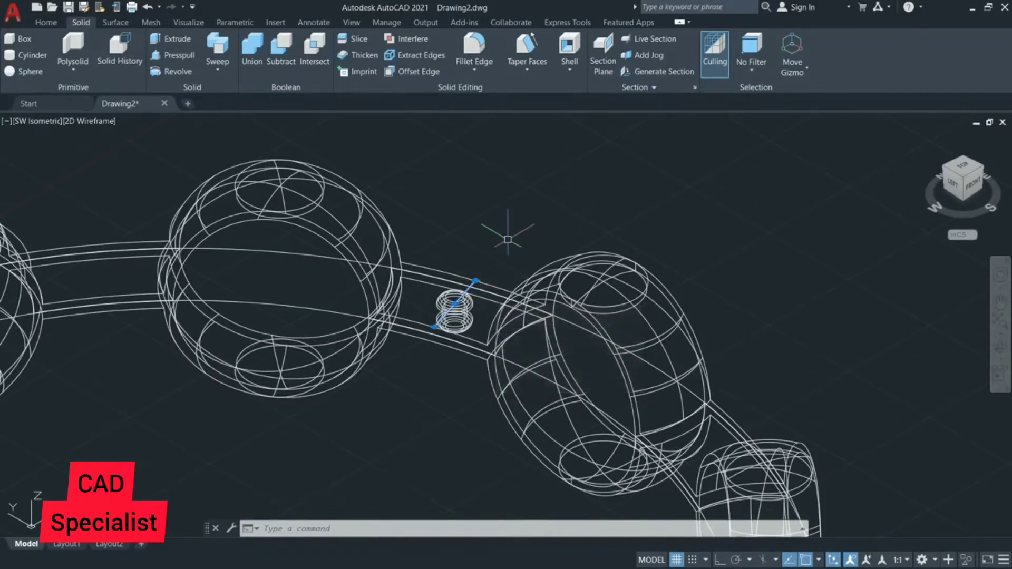
- Create a polar array of the rivet around the cage's center with 10 items
scroll(508, 240, down, 6)
click(494, 258)
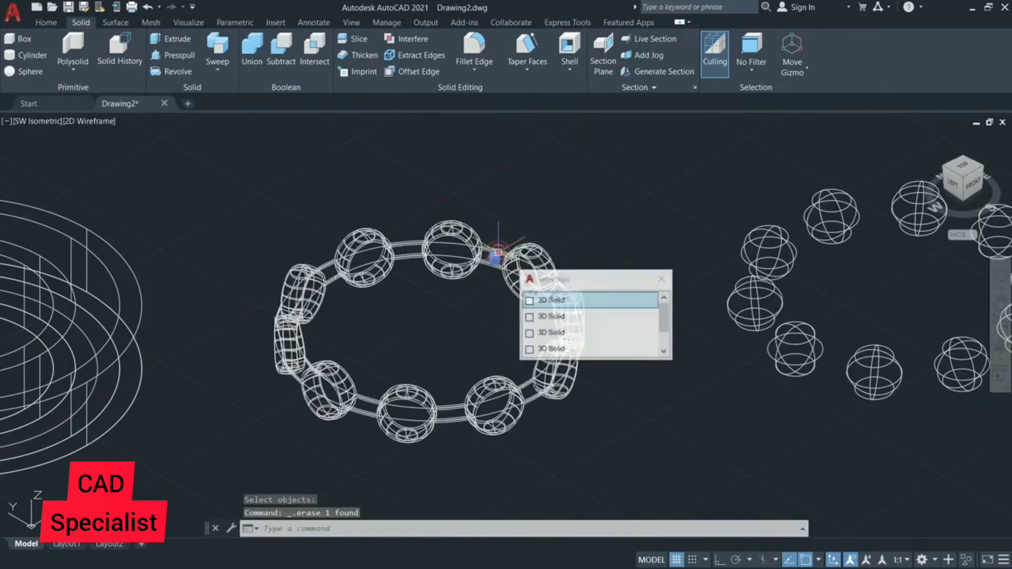
click(453, 294)
text(ar)
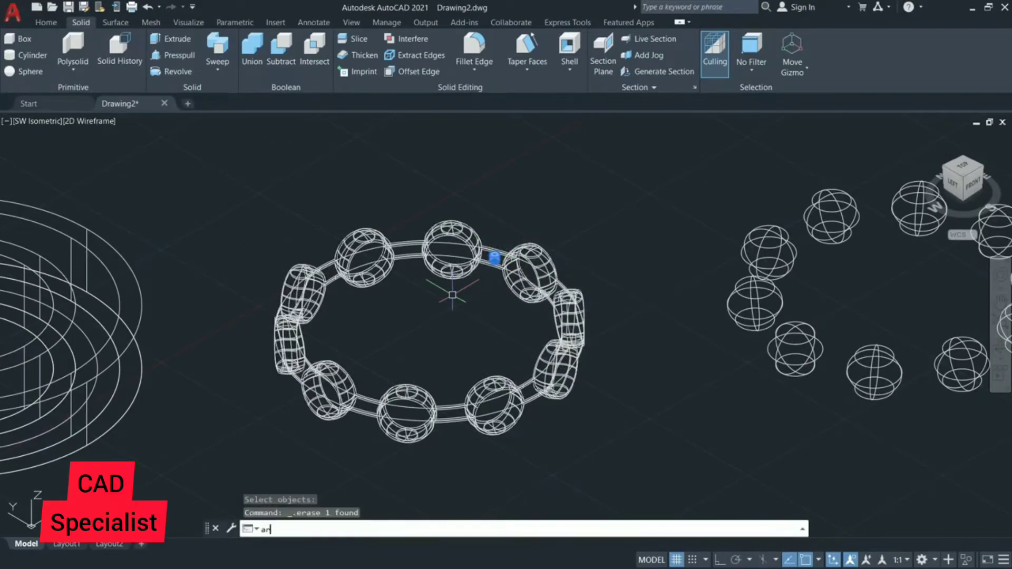
key(Return)
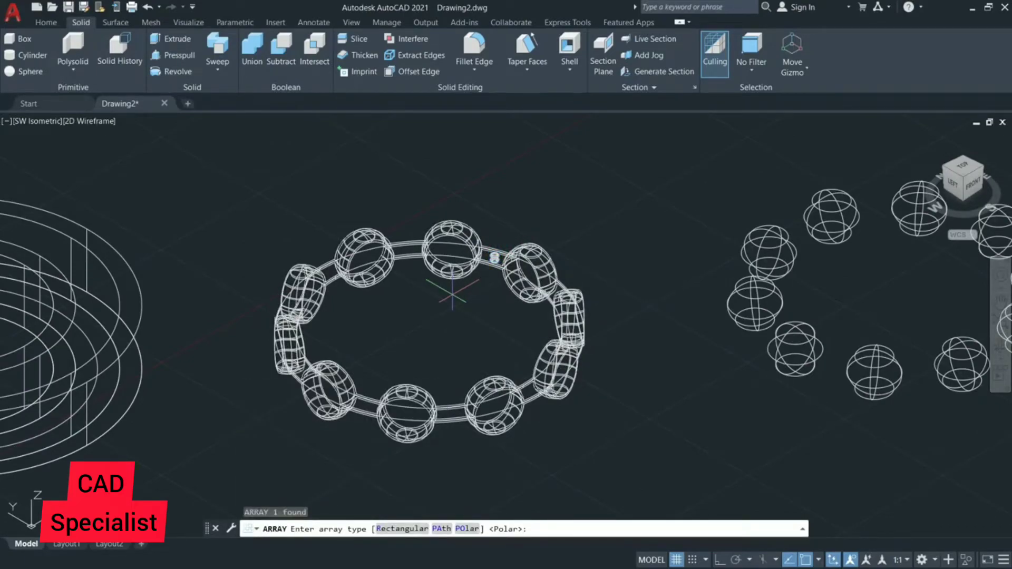
key(Return)
click(429, 331)
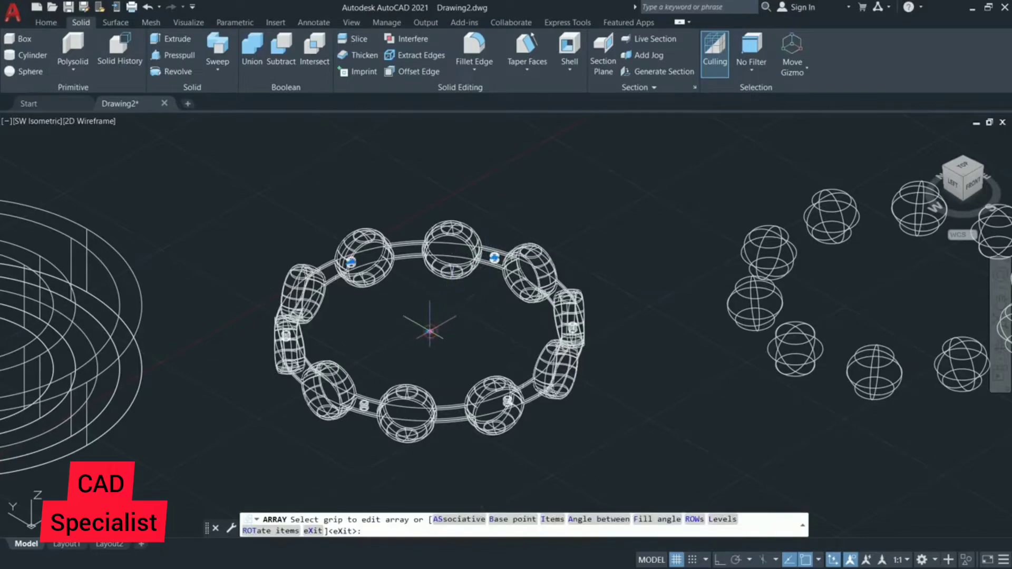
text(i)
key(Return)
text(10)
key(Return)
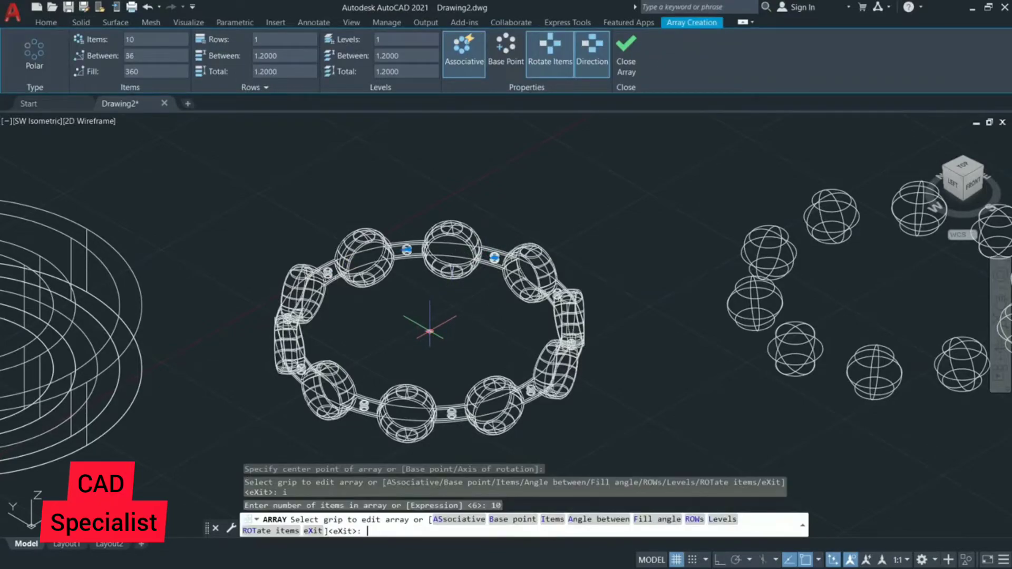
key(Return)
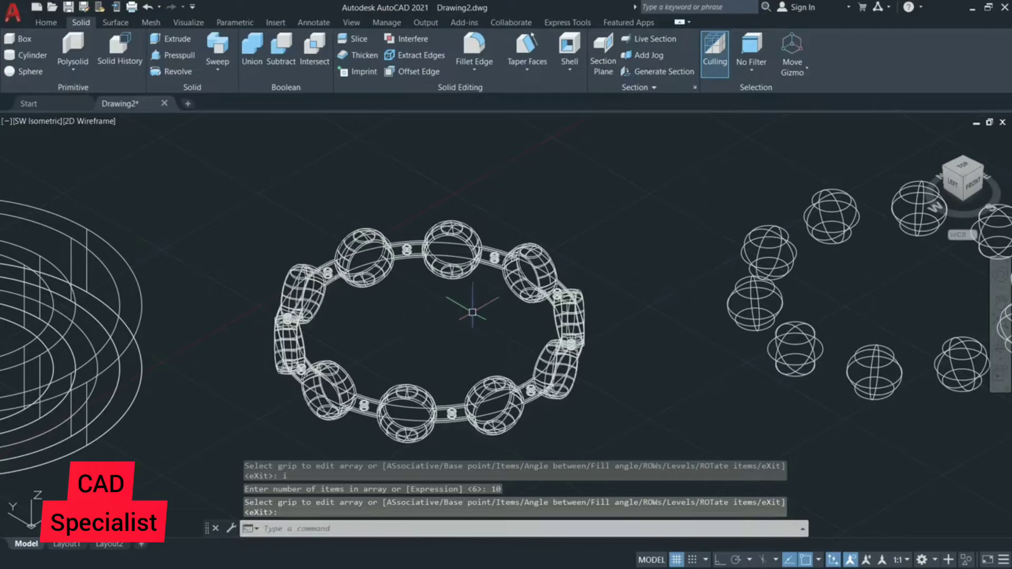
key(Escape)
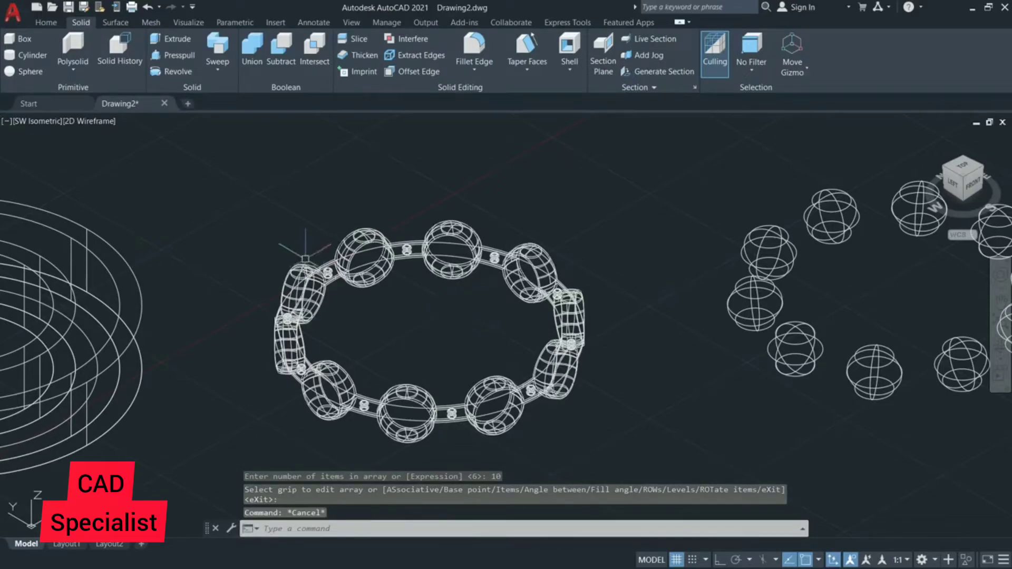
- Move the ball array by its center grip onto the center of the cage
click(755, 278)
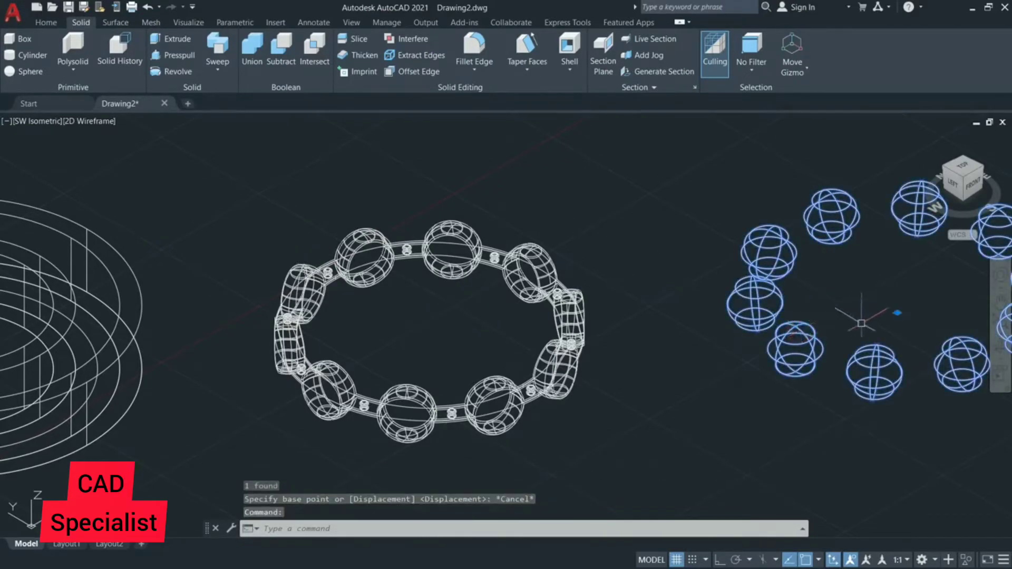
click(897, 312)
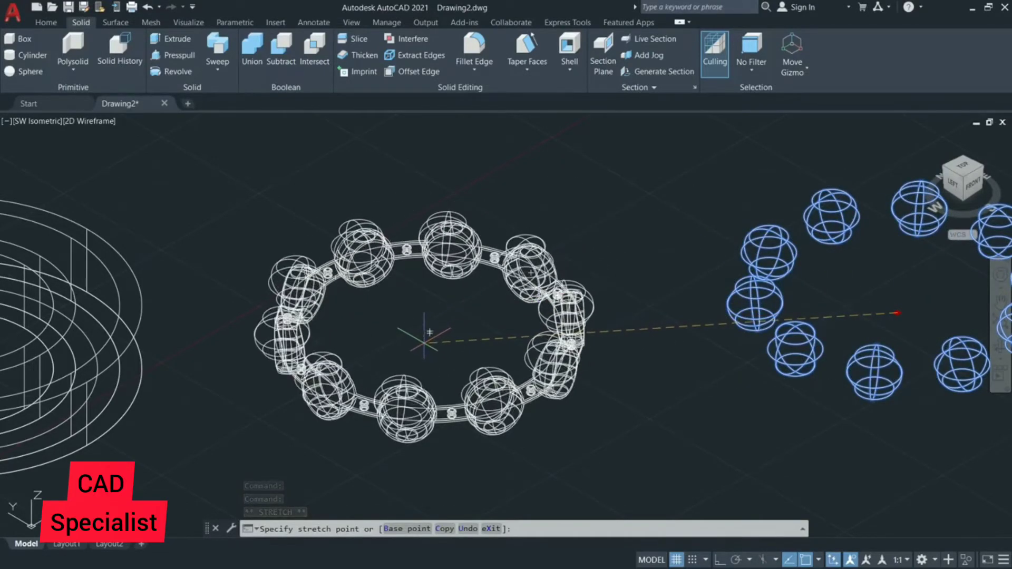
scroll(424, 343, up, 7)
scroll(425, 344, down, 6)
scroll(419, 339, up, 3)
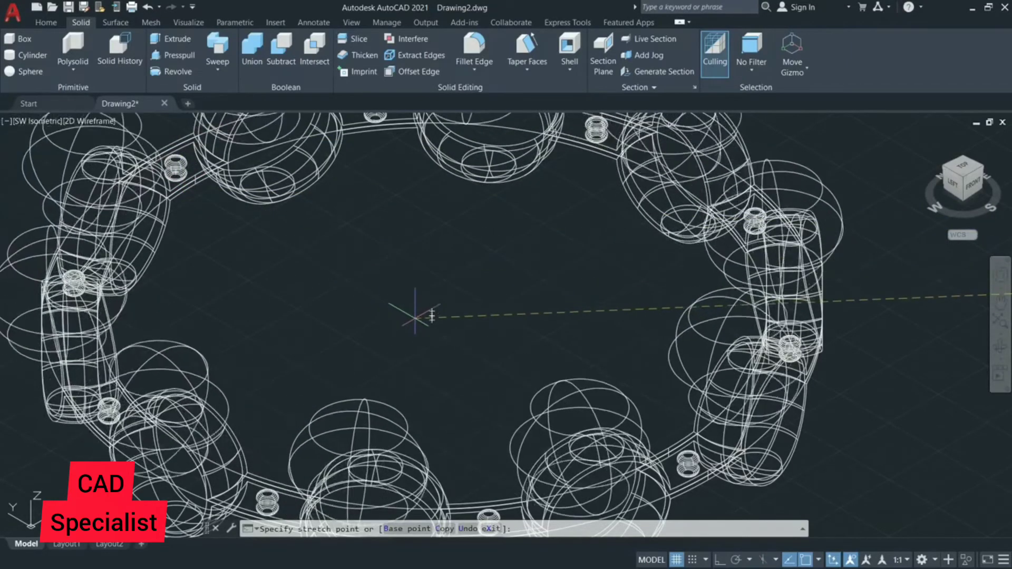
click(432, 315)
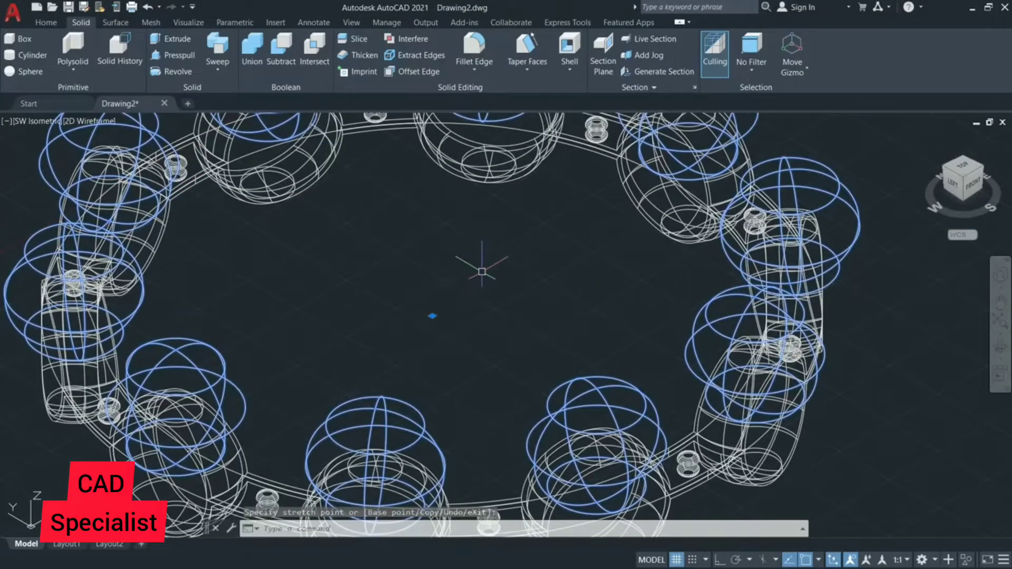
key(Escape)
scroll(402, 301, down, 4)
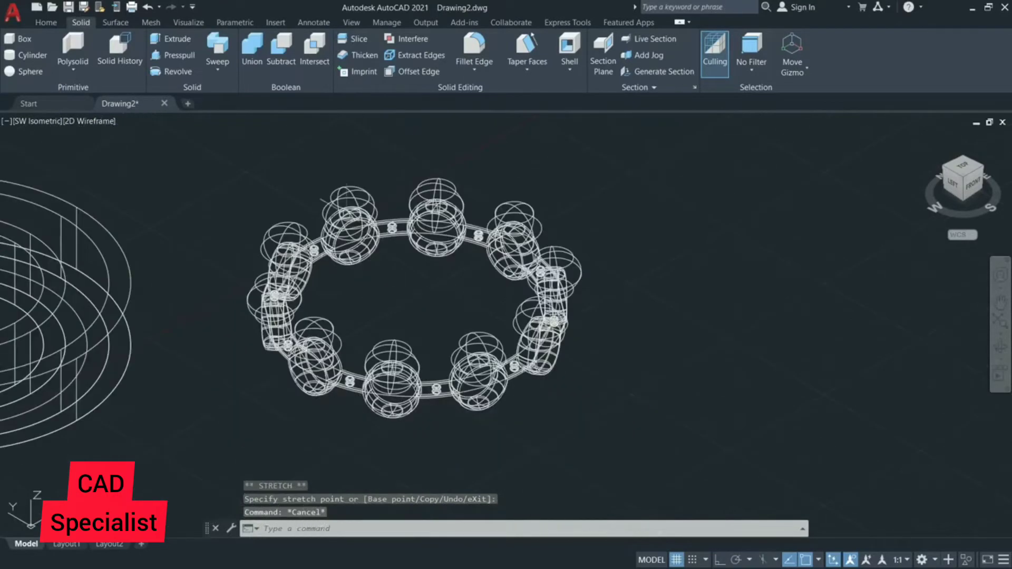
- Switch to the Realistic visual style and move the ball array 2.5 straight down along Z into the cage pockets
click(97, 122)
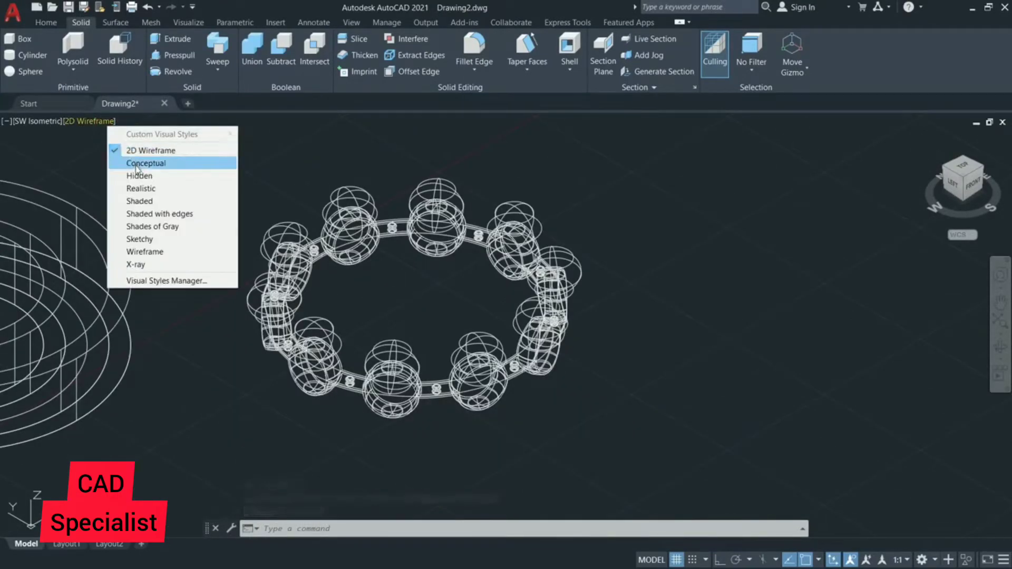
click(142, 188)
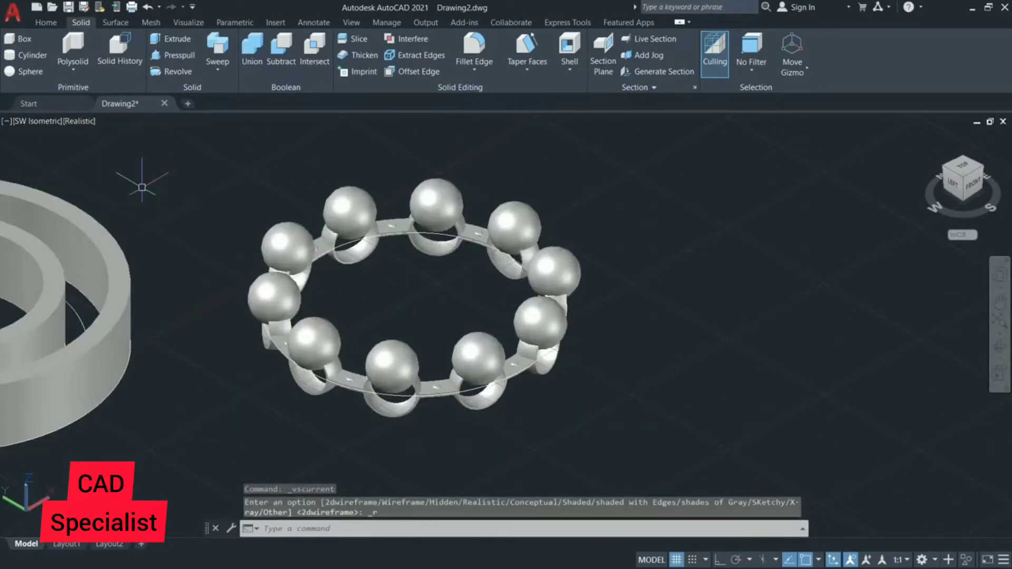
click(399, 188)
text(mo)
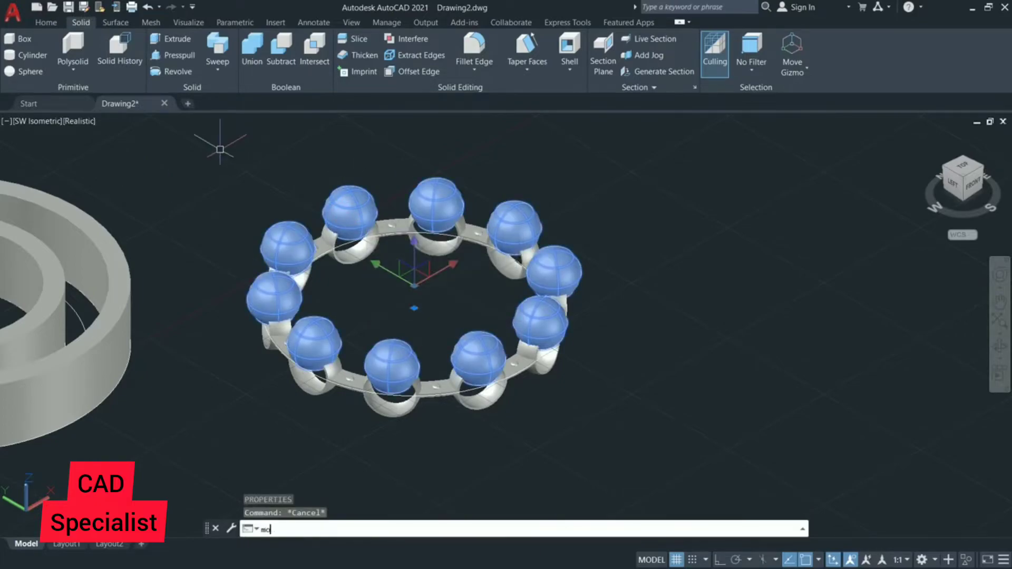
text(v)
key(Return)
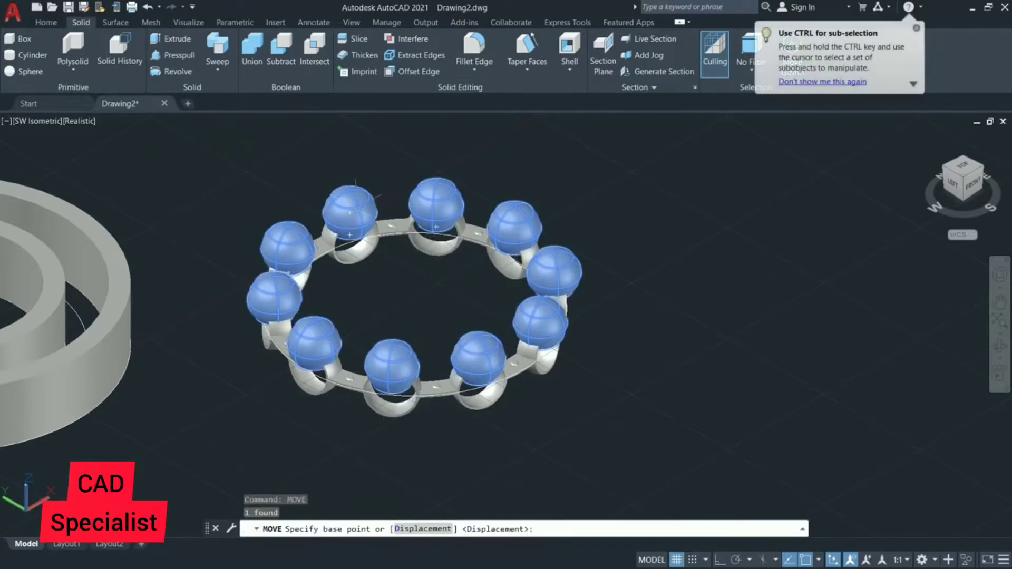
click(367, 198)
key(F8)
key(F8)
key(F8)
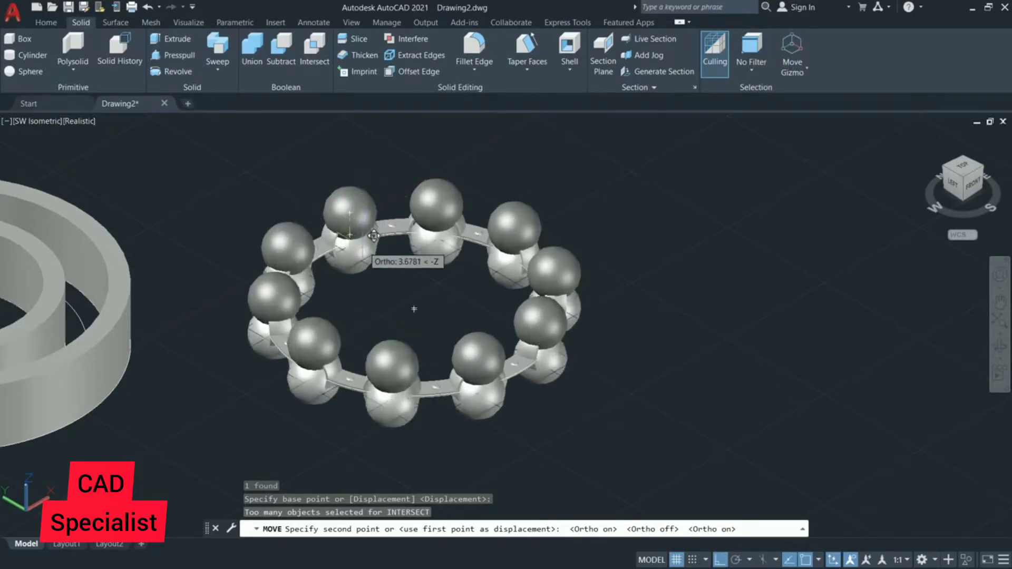
text(2.5)
key(Return)
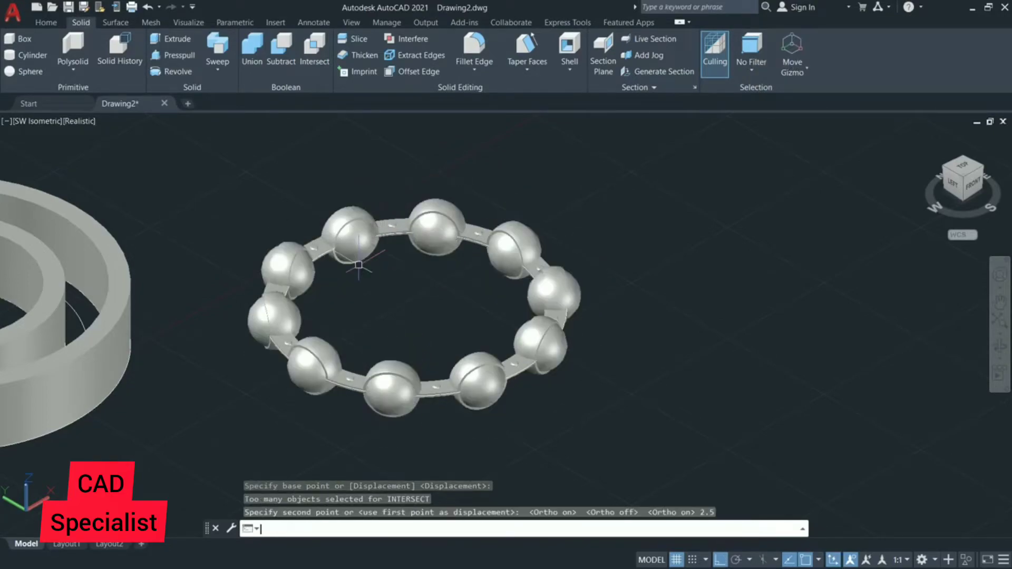
key(Escape)
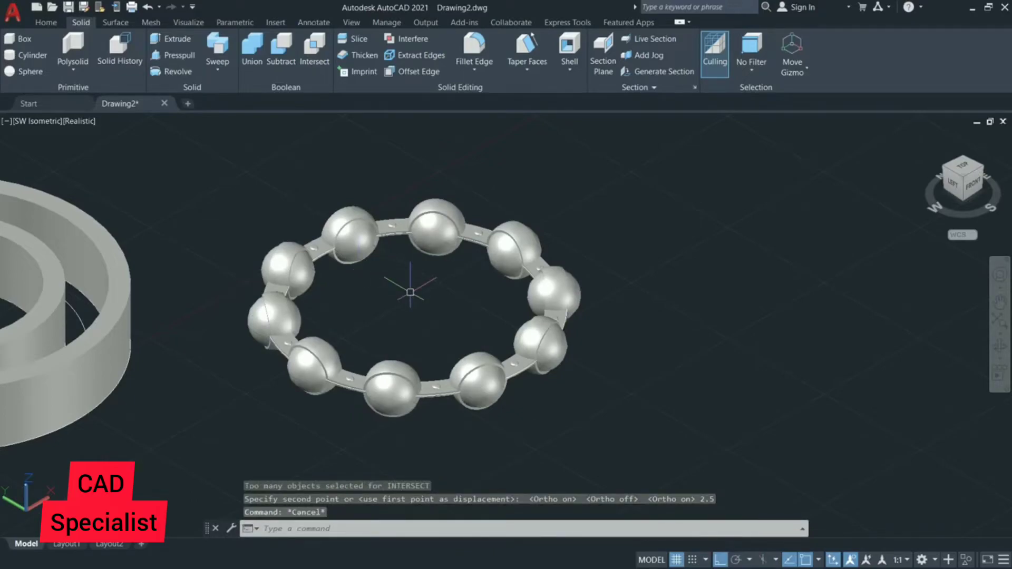
click(433, 261)
key(Escape)
- Bring the inner and outer bearing rings fully into view beside the ball and cage assembly
text(p)
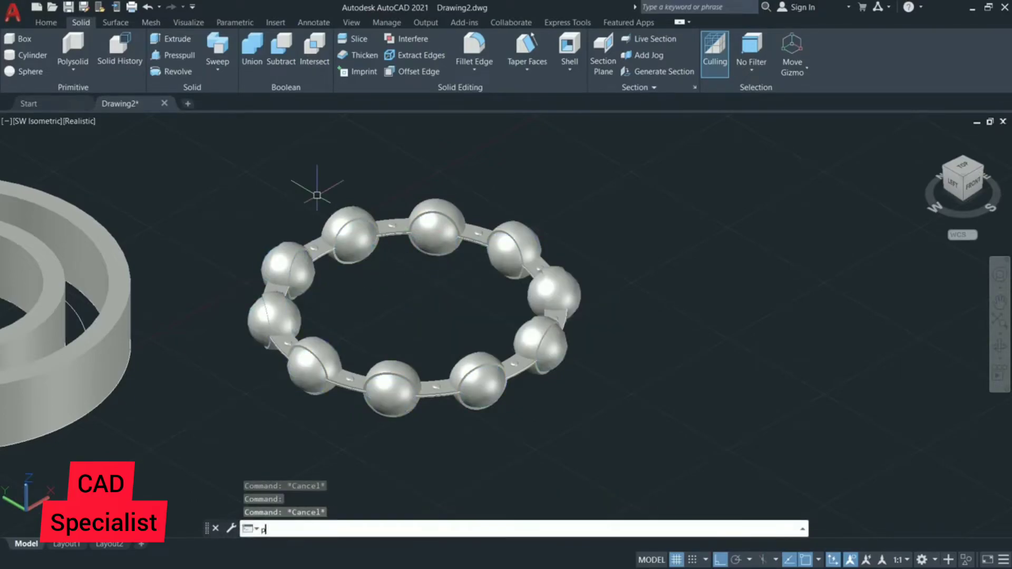
key(Return)
drag(278, 210, 613, 240)
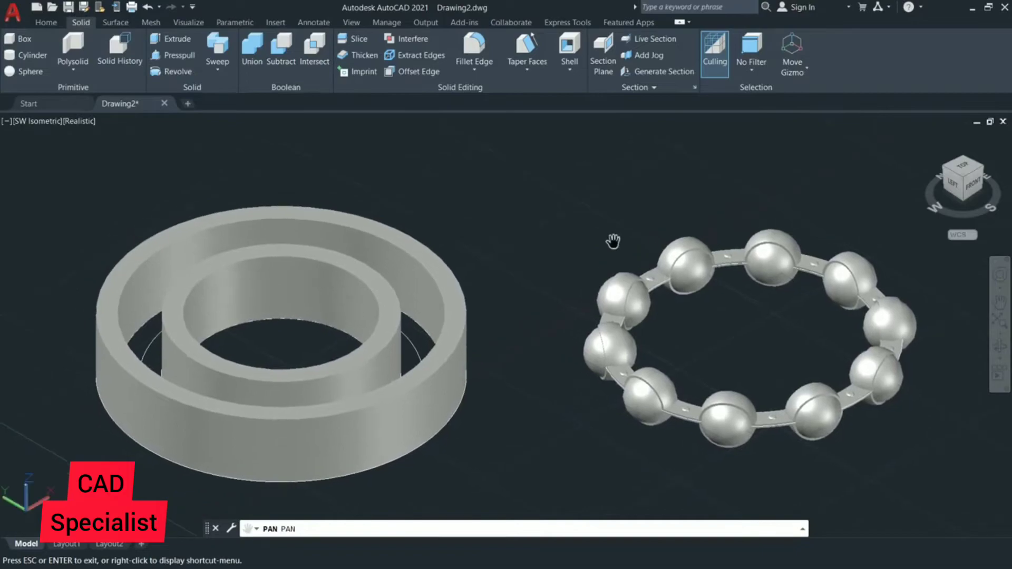
key(Escape)
text(moc)
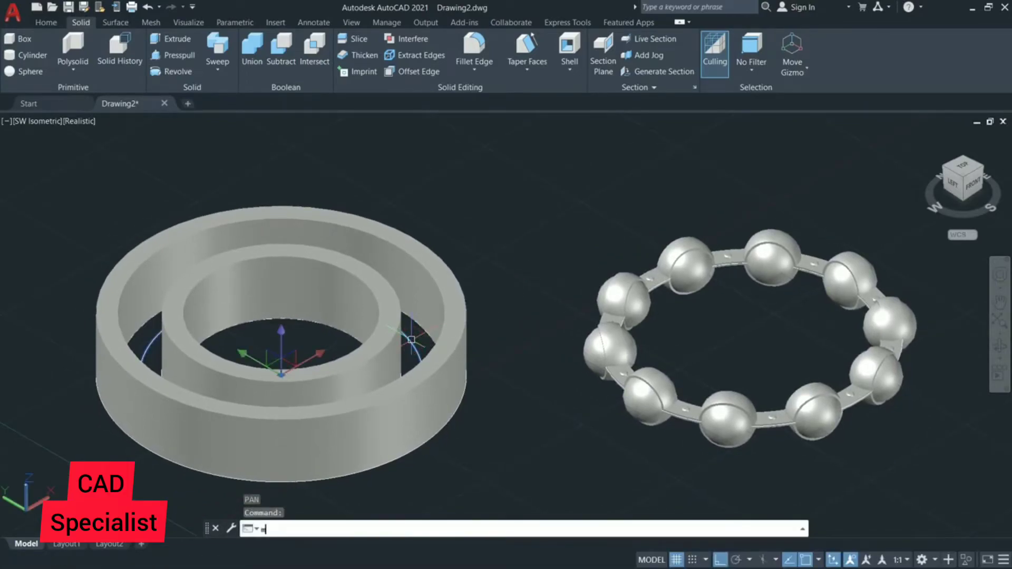
key(Return)
key(Escape)
key(Escape)
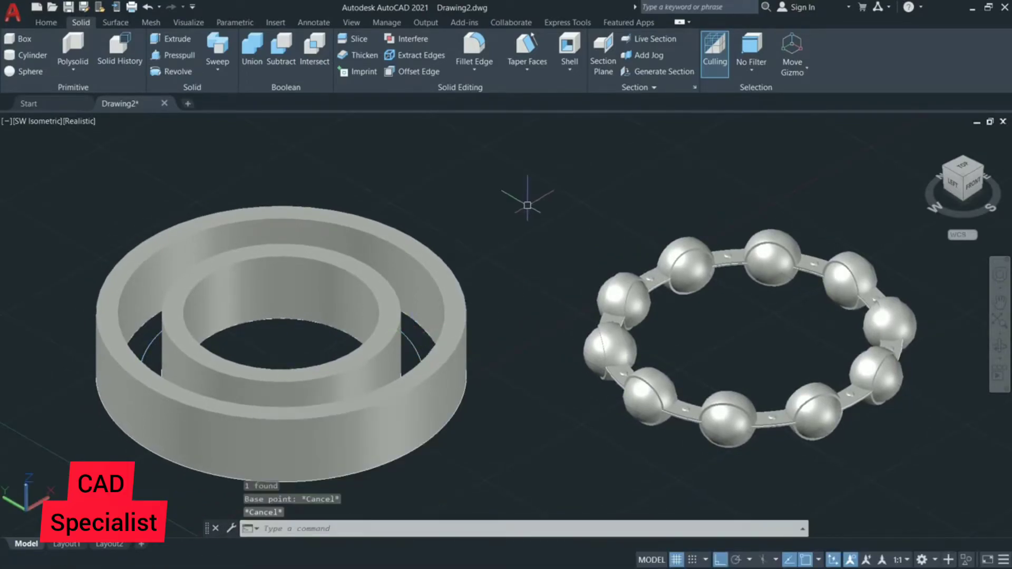
- Move the path circle between the inner and outer rings 3.5 straight up along Z
click(412, 336)
text(move)
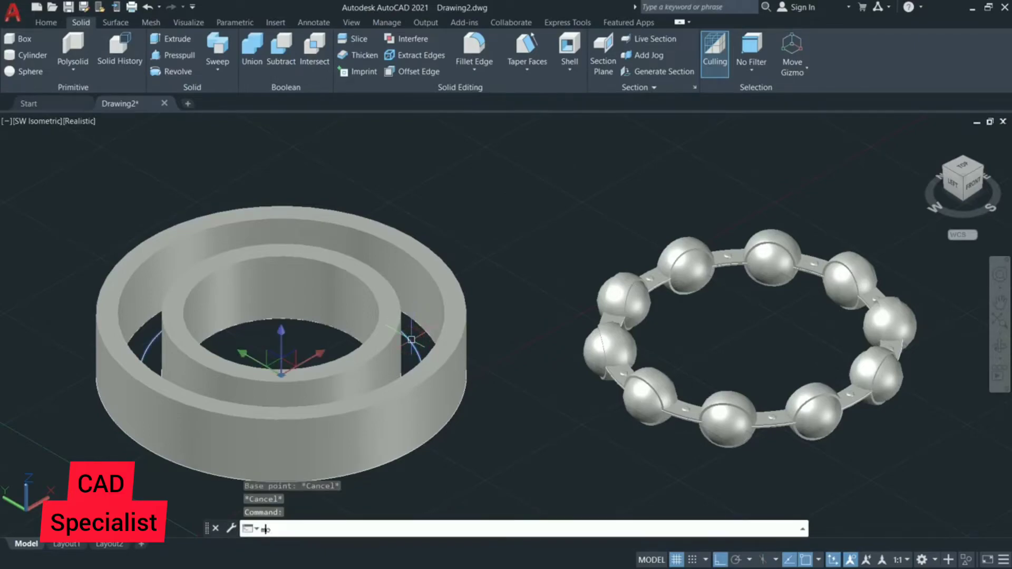
key(Return)
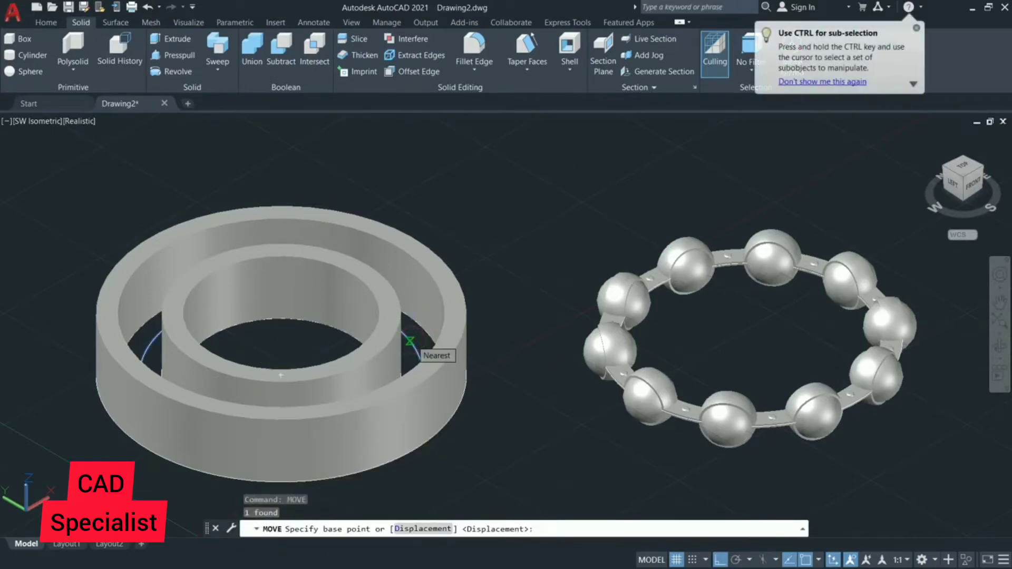
click(410, 340)
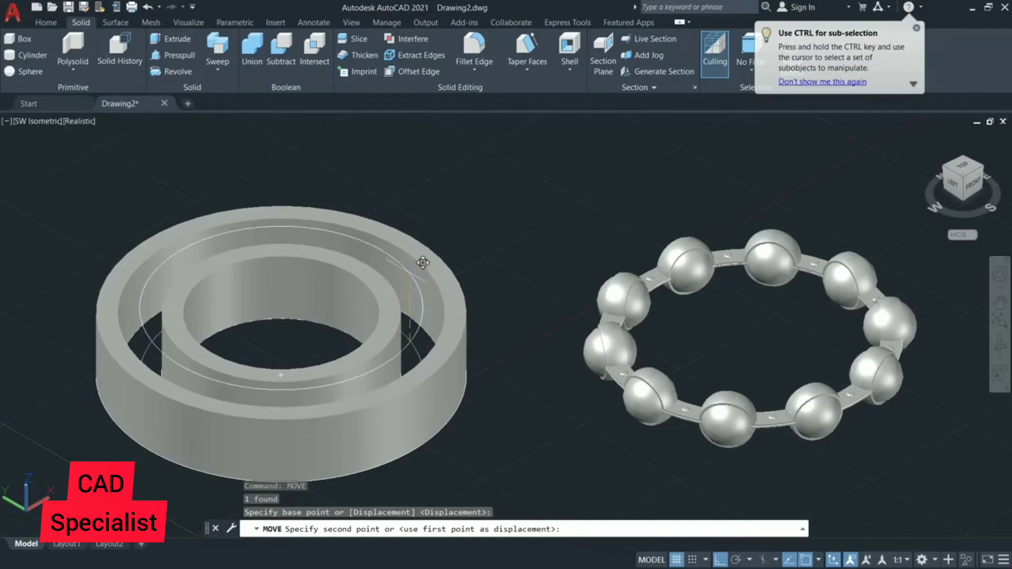
text(3.5)
key(Return)
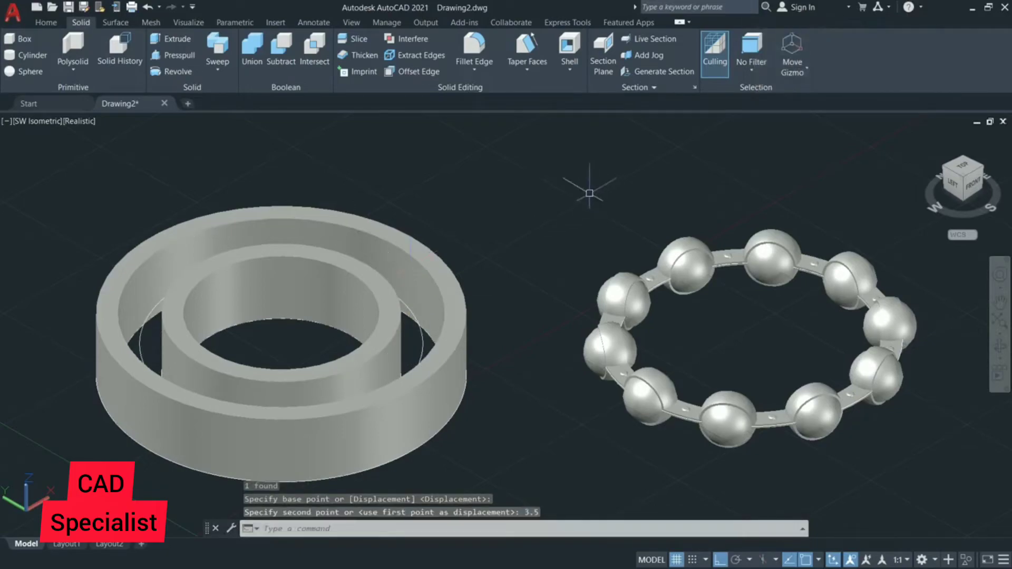
key(Escape)
- Draw a circle of radius 2.5 in the empty space beside the rings
click(998, 347)
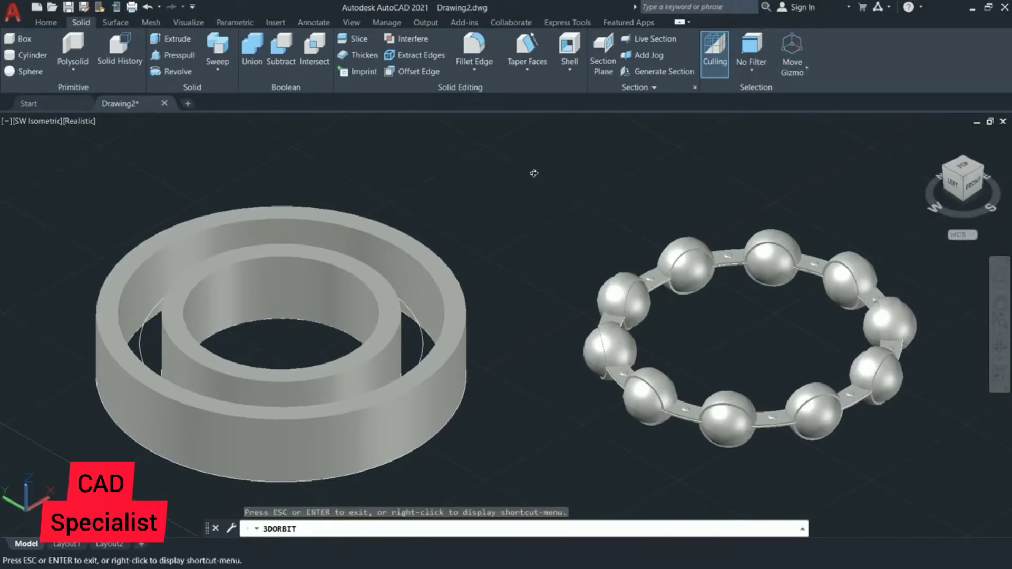
drag(534, 174, 529, 221)
text(c)
key(Return)
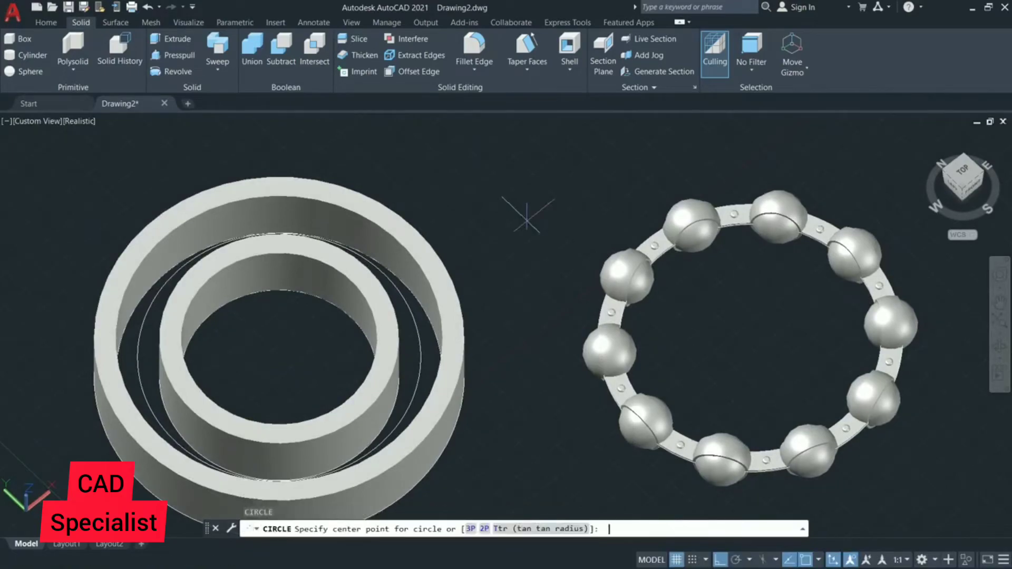
click(480, 190)
text(2.5)
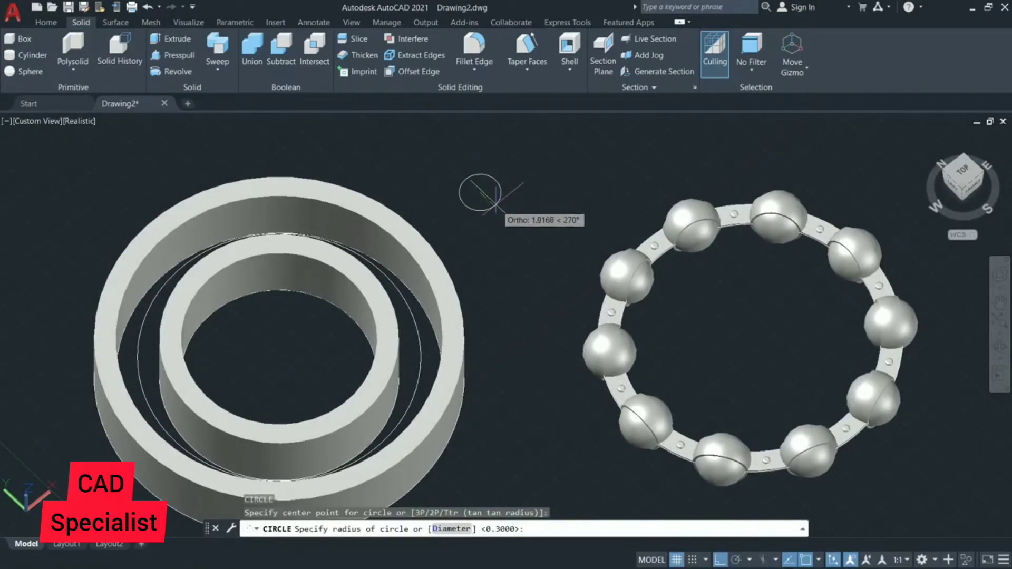
key(Return)
- Sweep the radius 2.5 circle along the raised path circle between the two rings
click(217, 45)
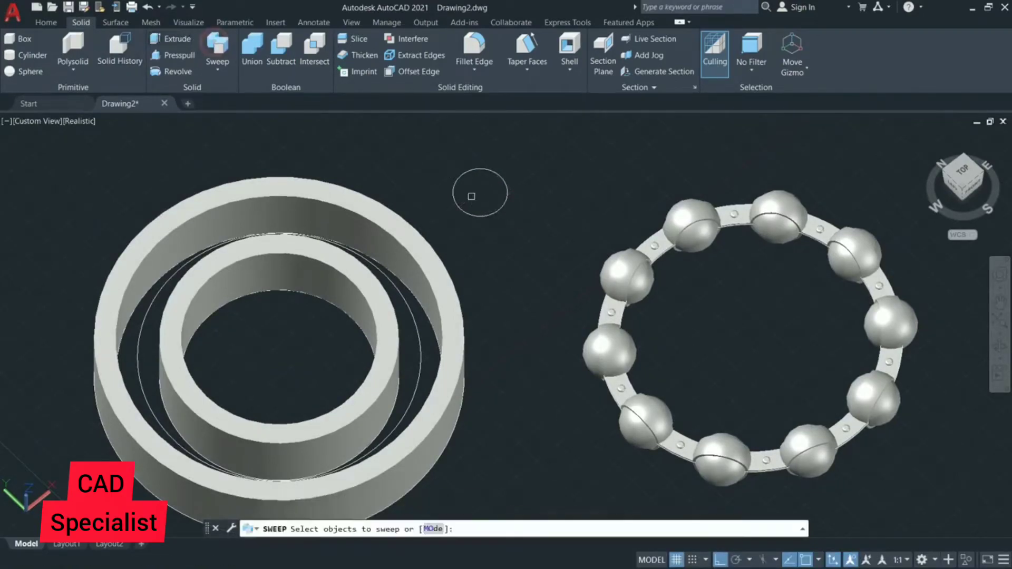
click(508, 198)
key(Return)
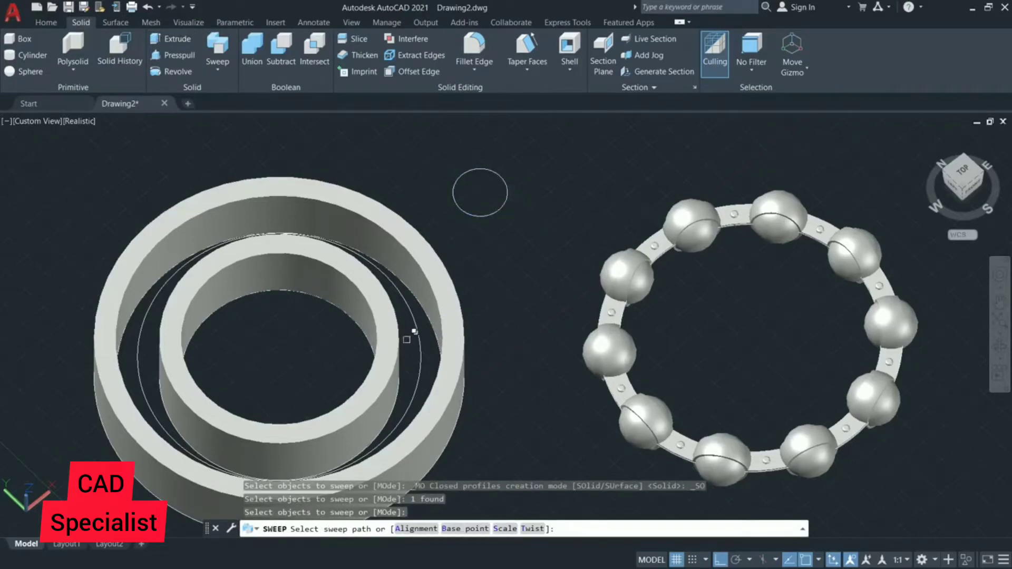
click(418, 337)
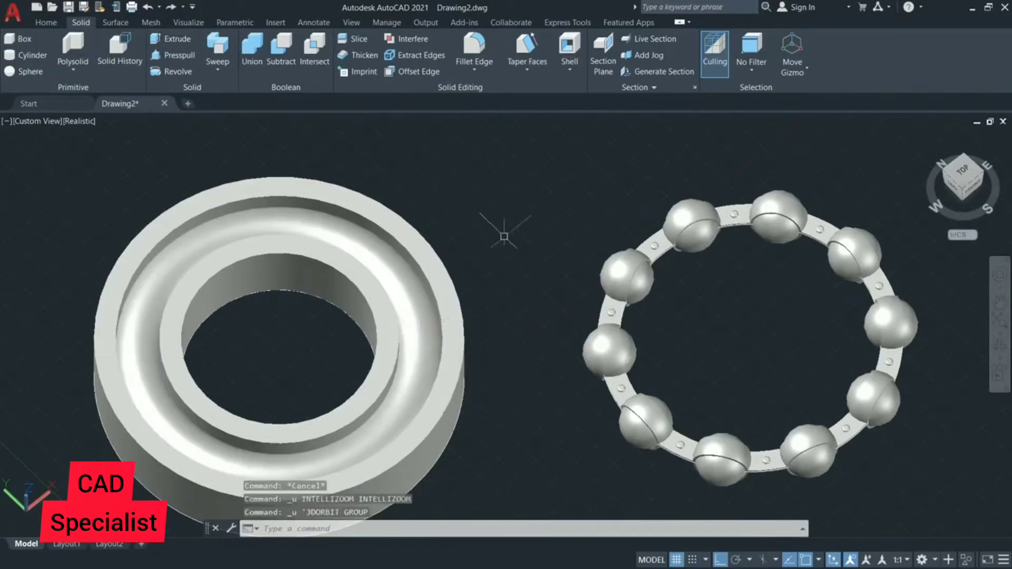
- Subtract the swept solid from both the outer and inner rings to cut the ball grooves
click(281, 47)
click(298, 180)
click(293, 240)
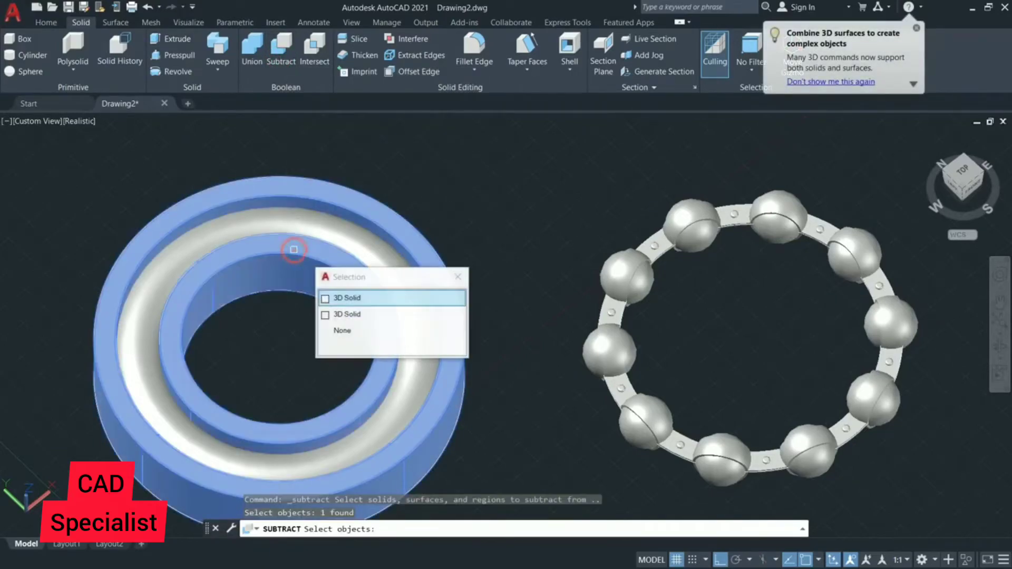
click(337, 311)
key(Return)
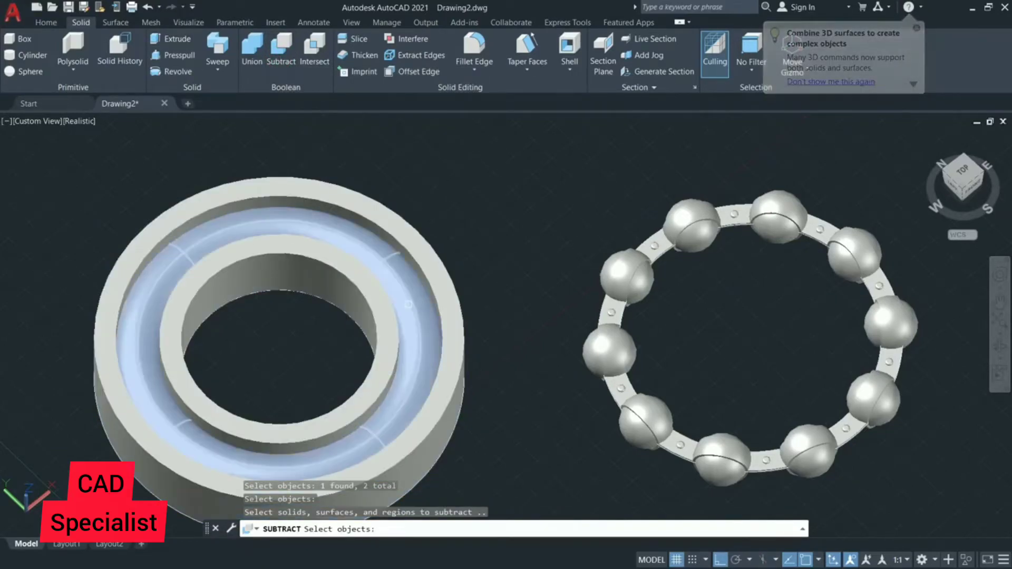
click(408, 305)
key(Return)
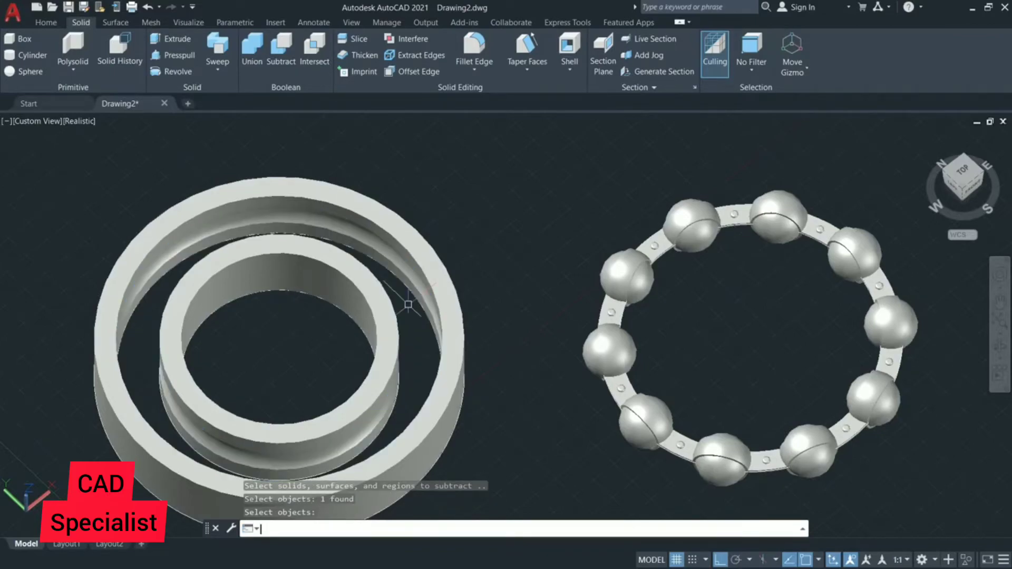
- Delete the leftover construction circles around the bases of the outer and inner rings
click(468, 388)
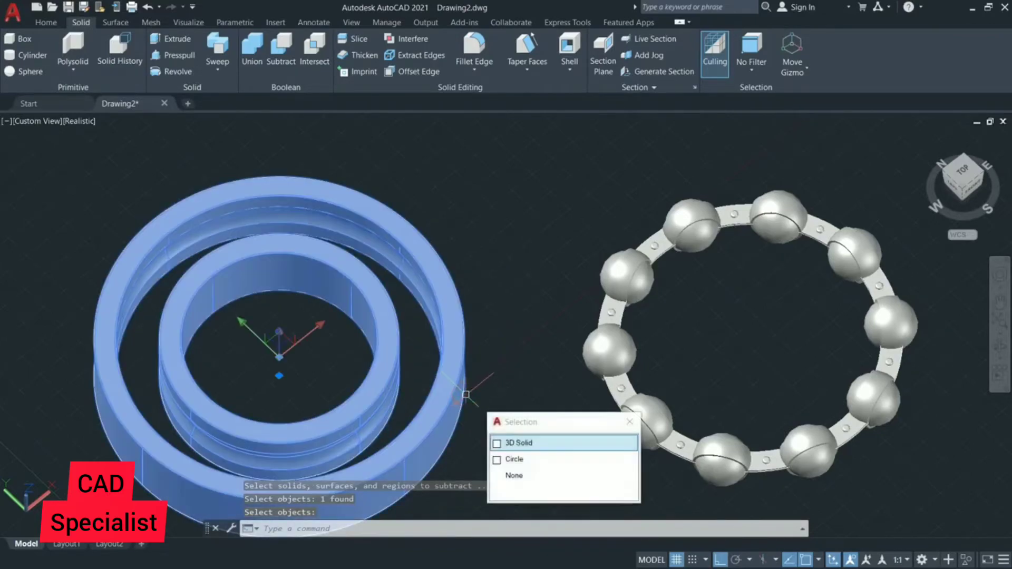
click(498, 464)
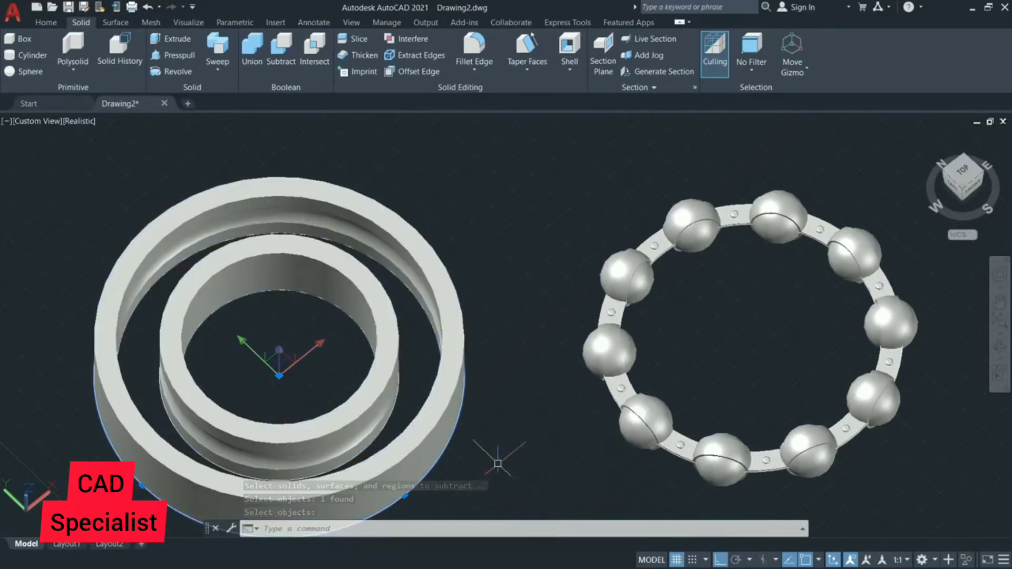
click(399, 408)
click(476, 455)
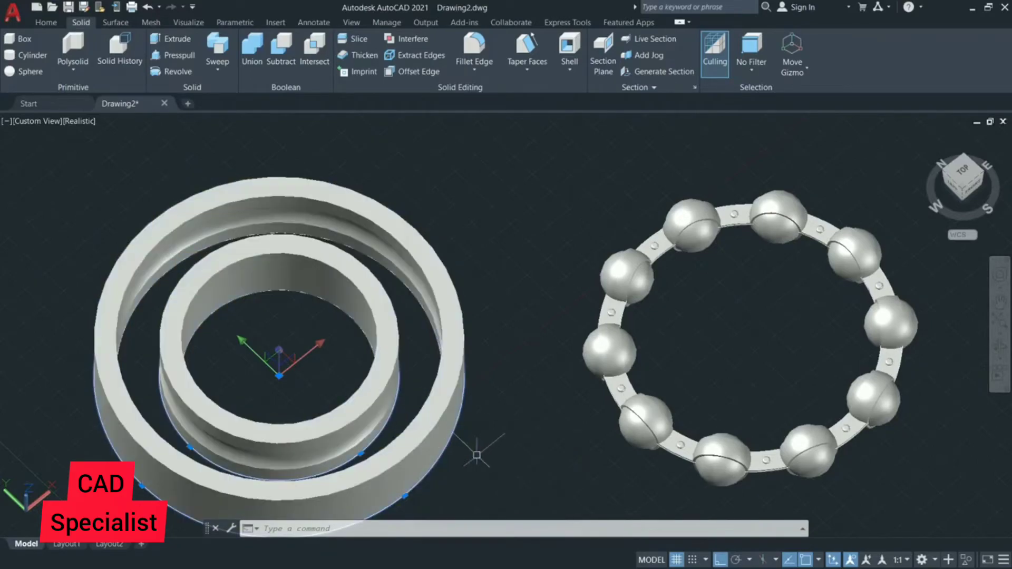
key(Delete)
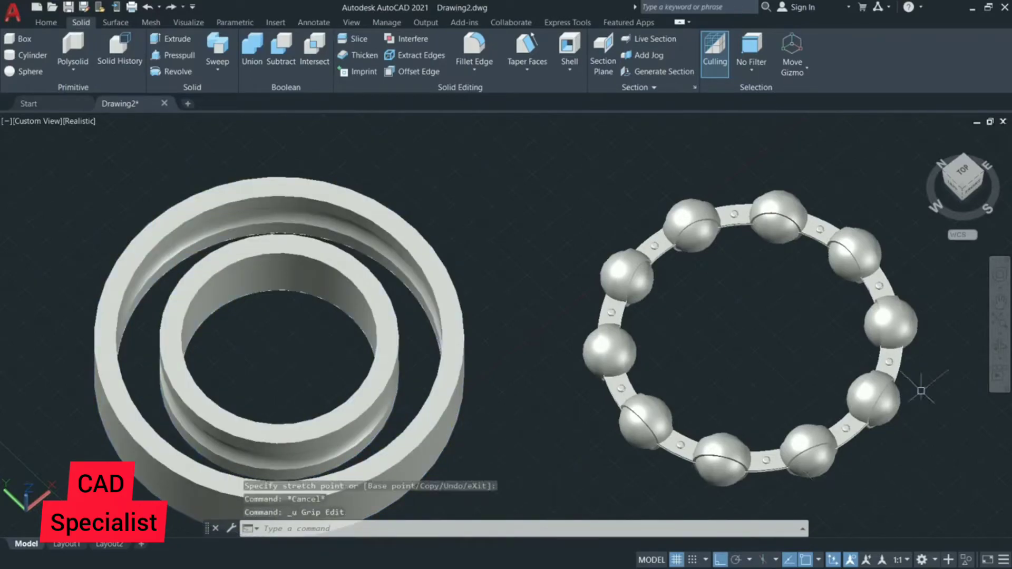
- Move the balls, cage and rivets together from their center to the mid-height center of the rings, with Ortho off
click(1000, 347)
drag(790, 368, 733, 316)
key(Escape)
click(700, 270)
click(700, 270)
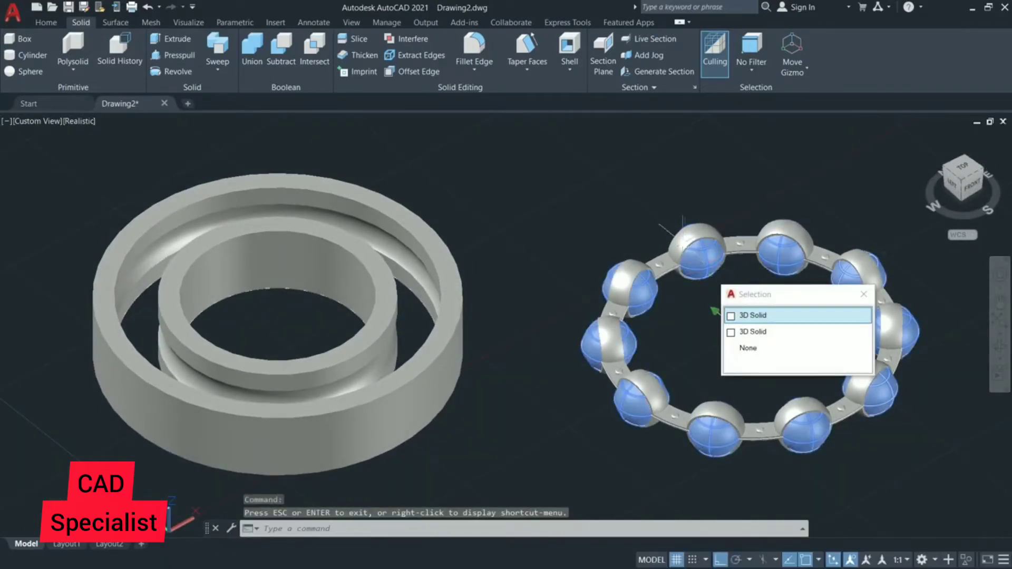
click(660, 265)
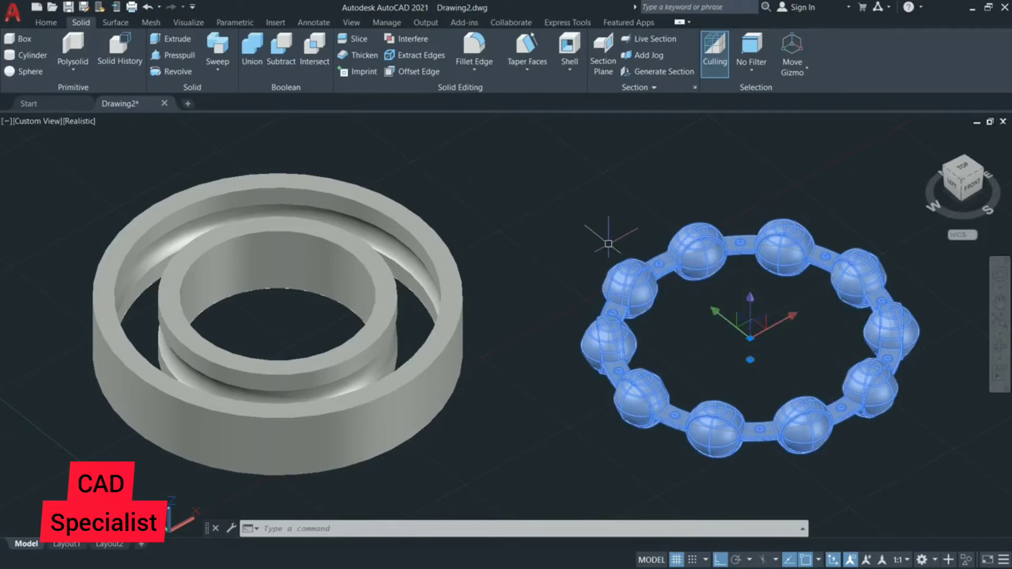
text(m)
key(Return)
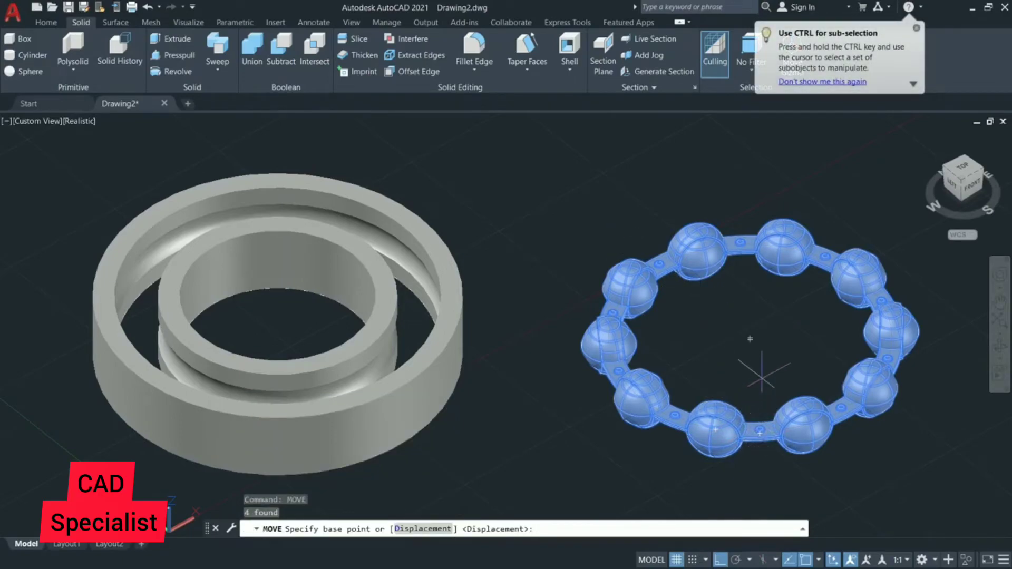
click(749, 341)
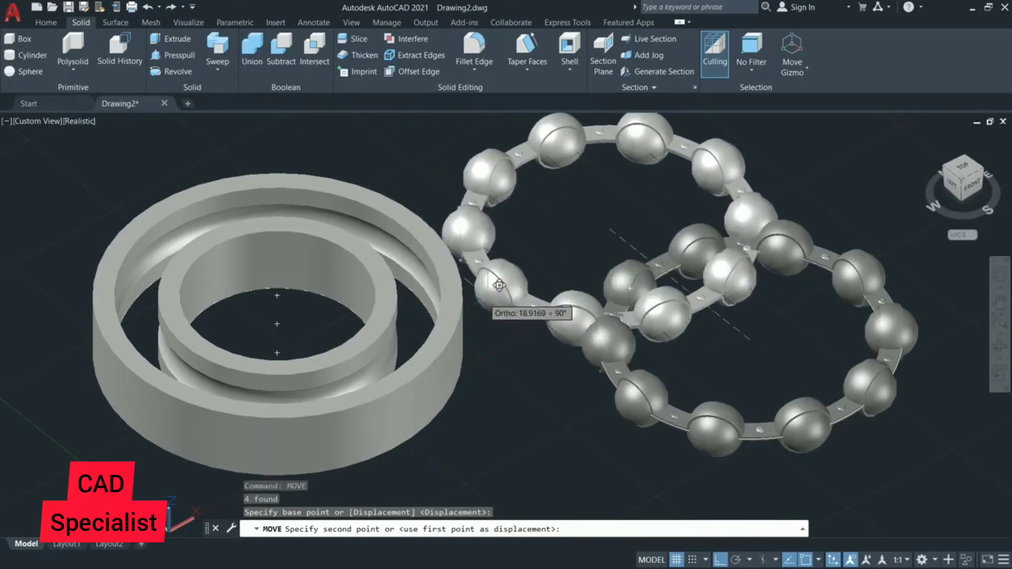
key(F8)
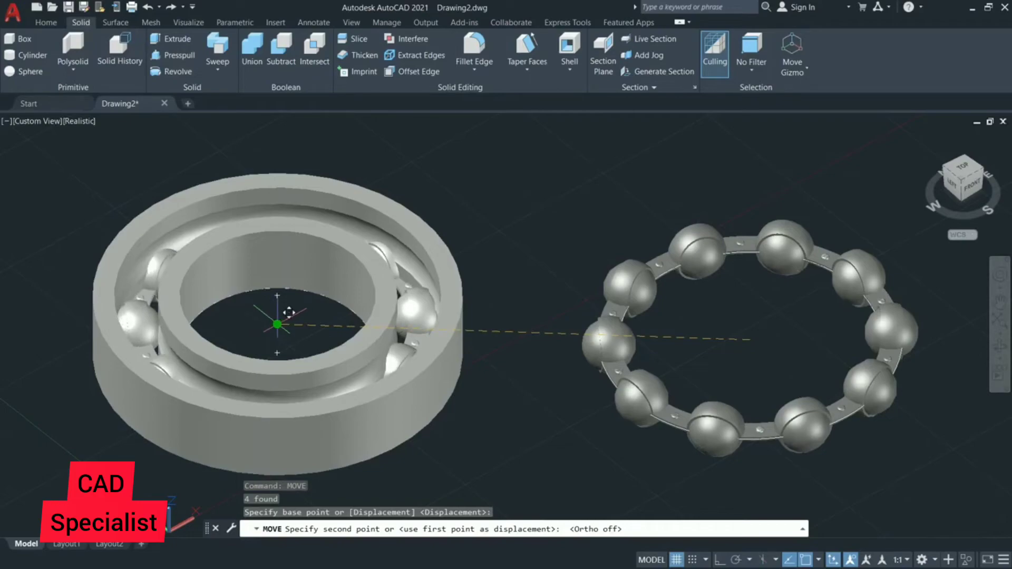
click(277, 324)
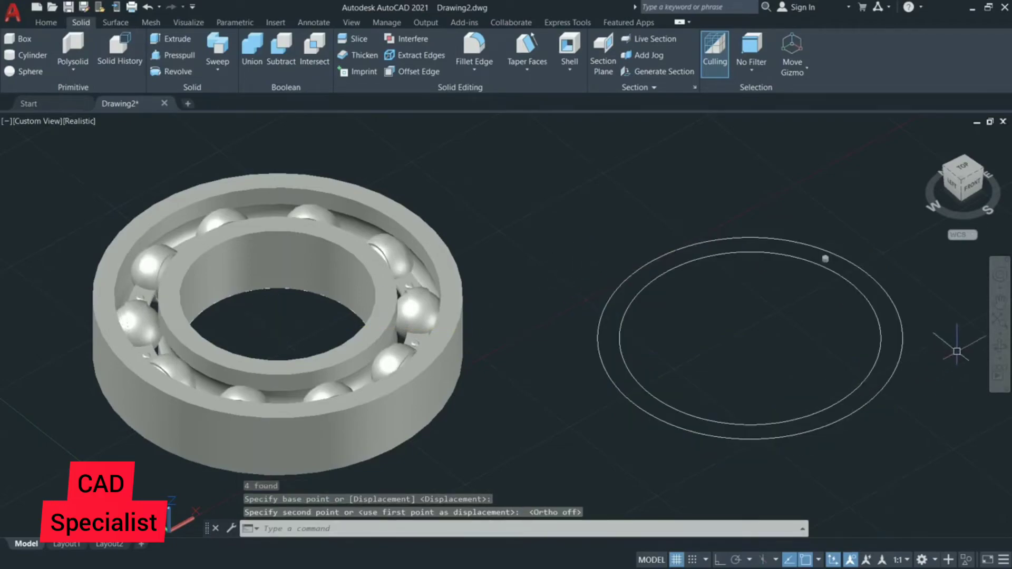
- Erase the two construction circles and the small rivet solid left at the cage's former location
click(1000, 347)
drag(621, 259, 605, 316)
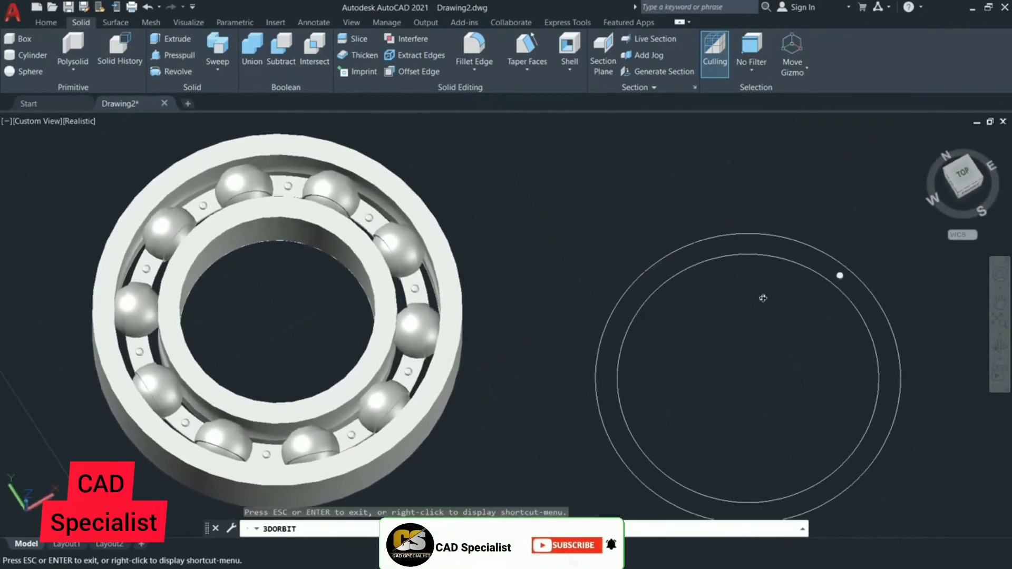
key(Escape)
click(944, 379)
click(810, 246)
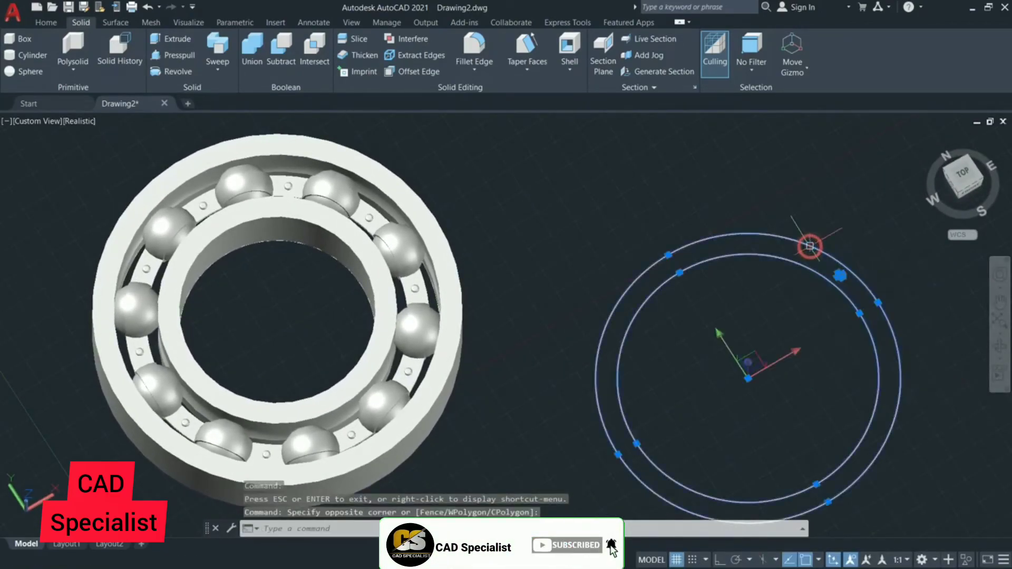
key(Delete)
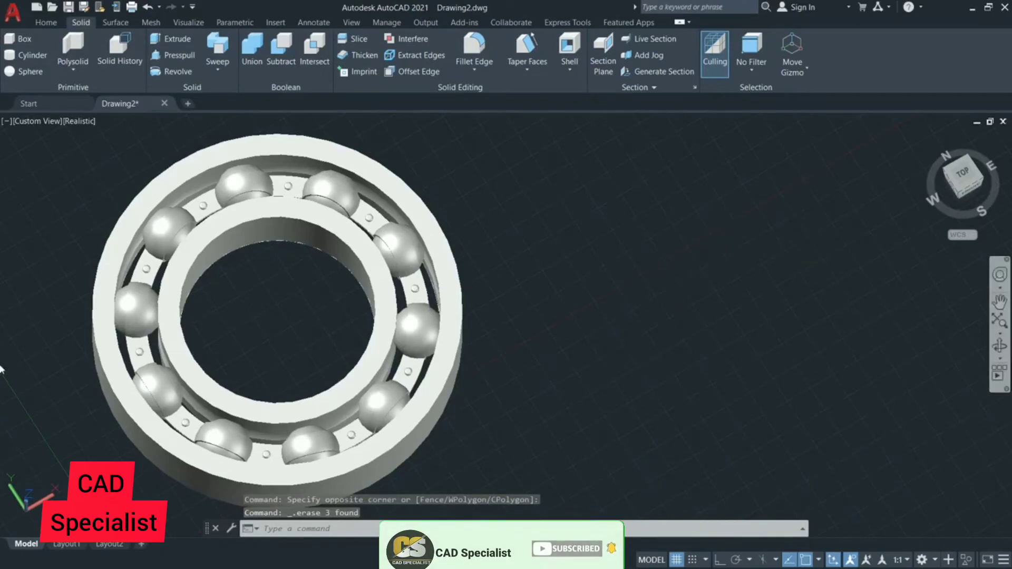
- Erase the two remaining circles on the underside of the bearing rings and restore the SW Isometric view
click(1000, 349)
drag(500, 364, 443, 165)
key(Escape)
click(368, 283)
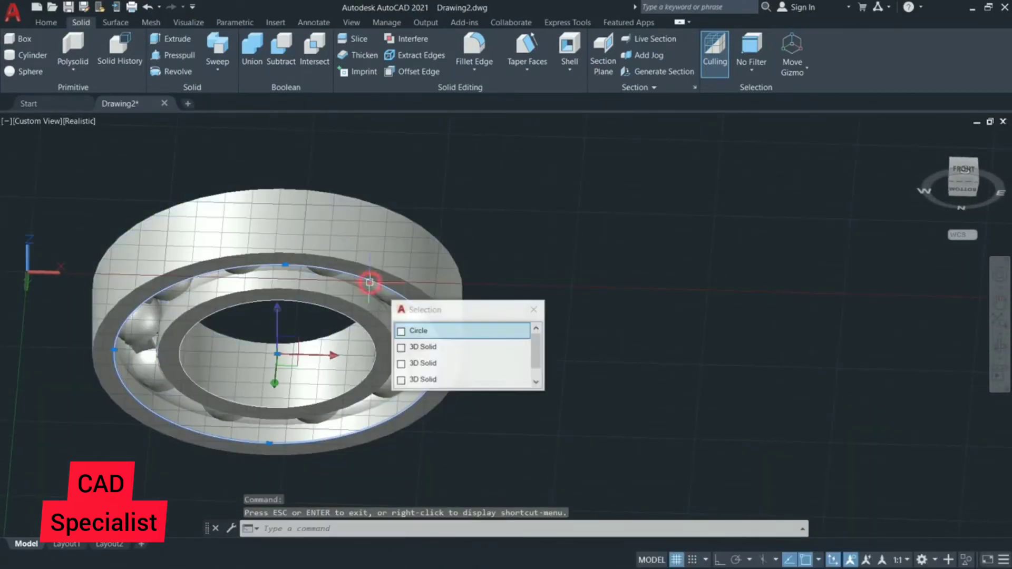
click(346, 317)
click(345, 317)
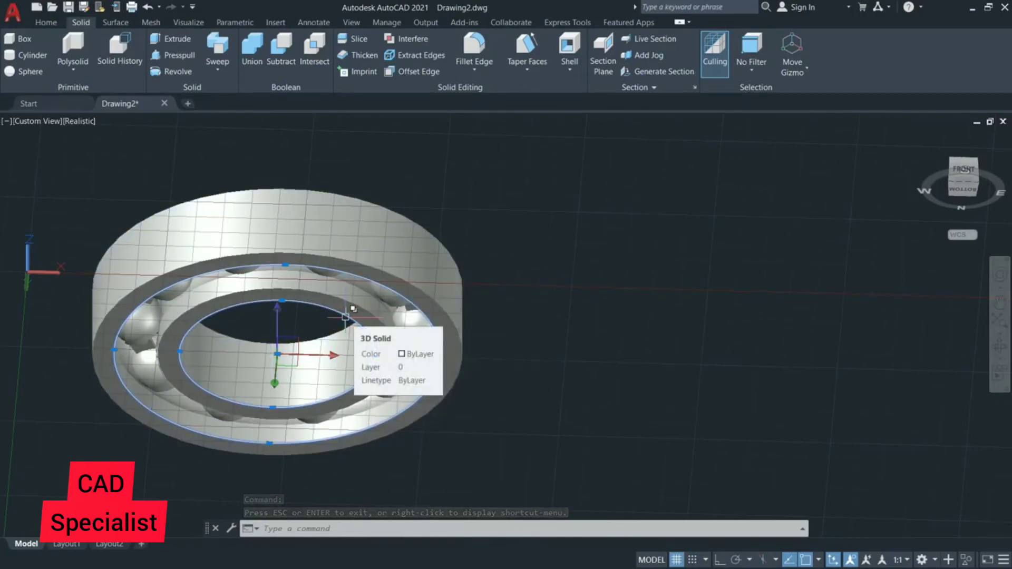
key(Delete)
click(35, 120)
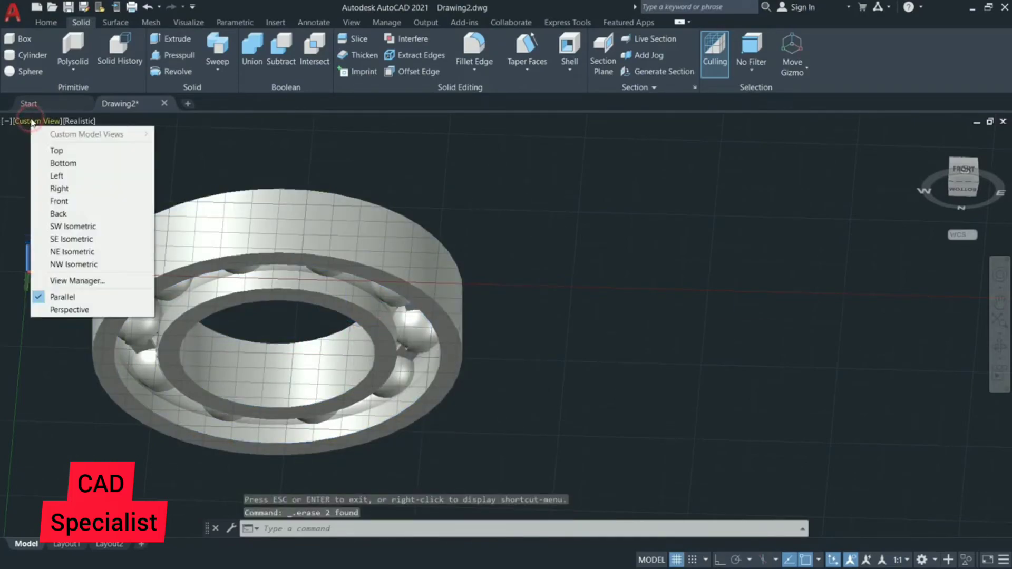
click(60, 226)
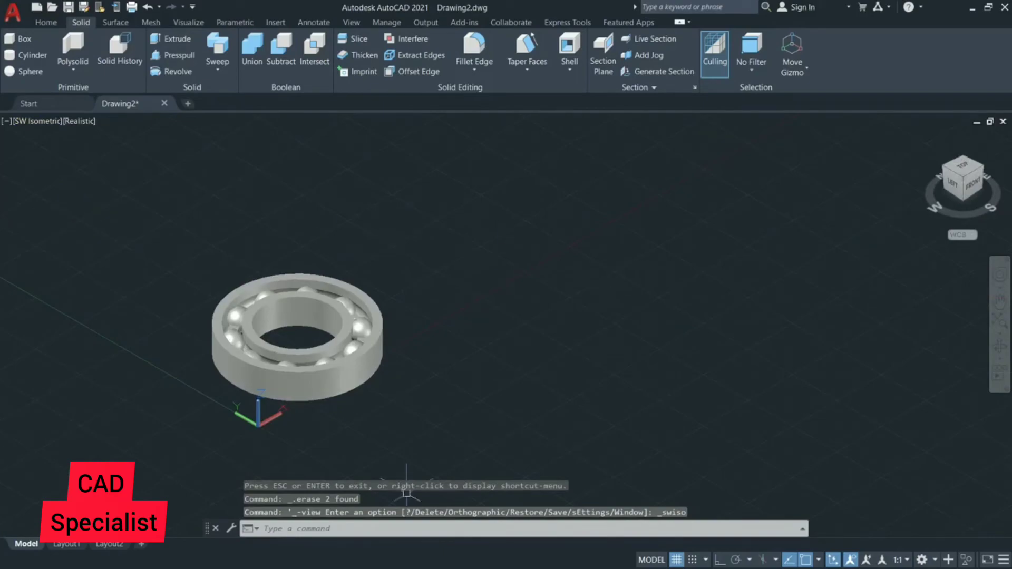
click(438, 405)
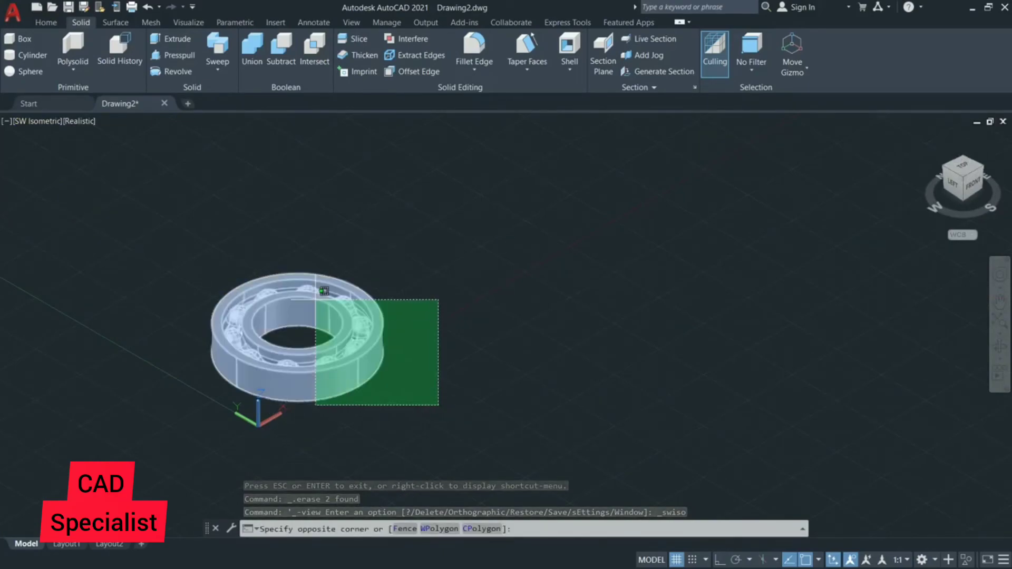
click(300, 289)
text(MO)
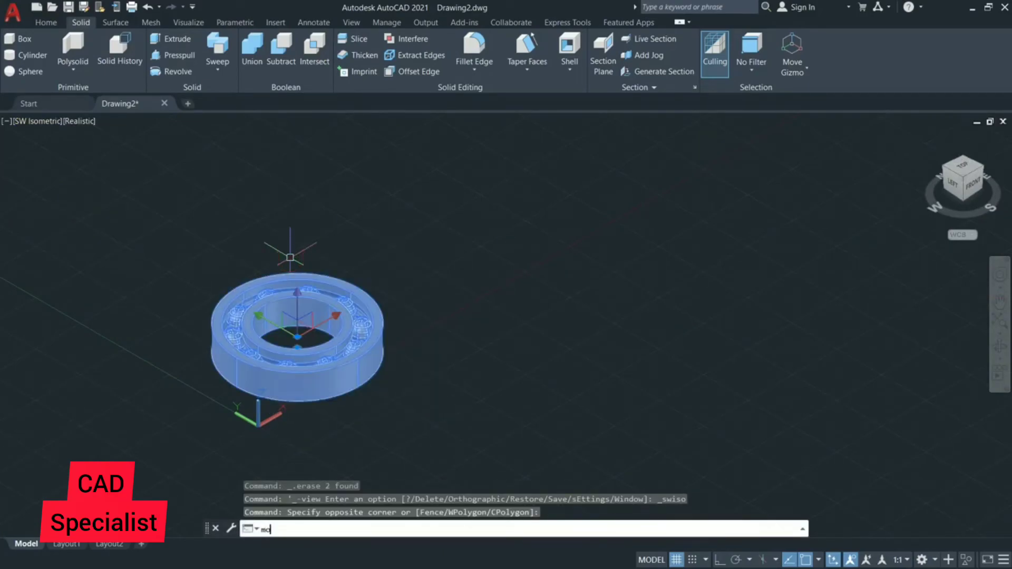
text(V)
key(Escape)
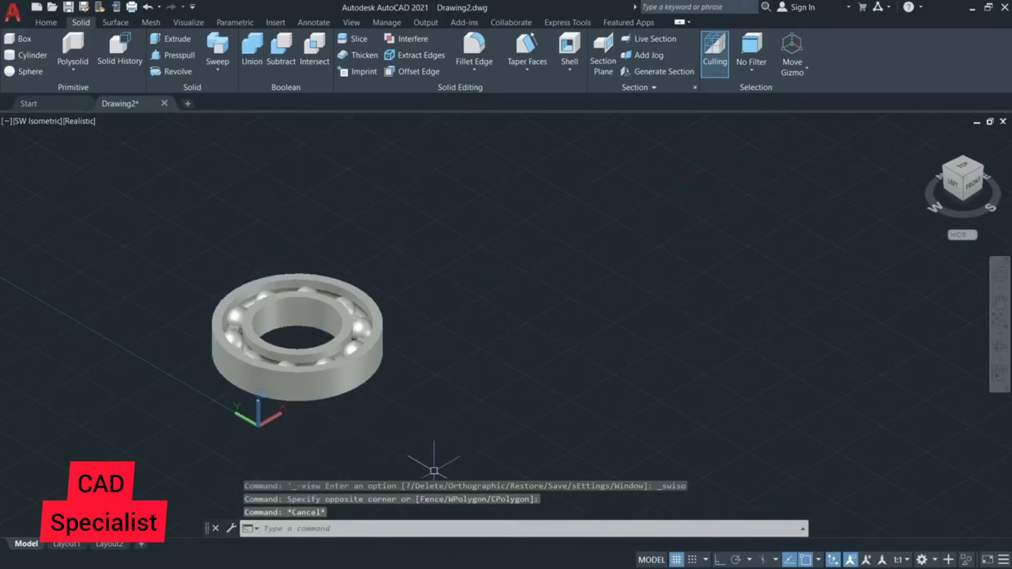
- Relocate the UCS origin away from the bearing and pan the bearing to the middle of the view
click(259, 427)
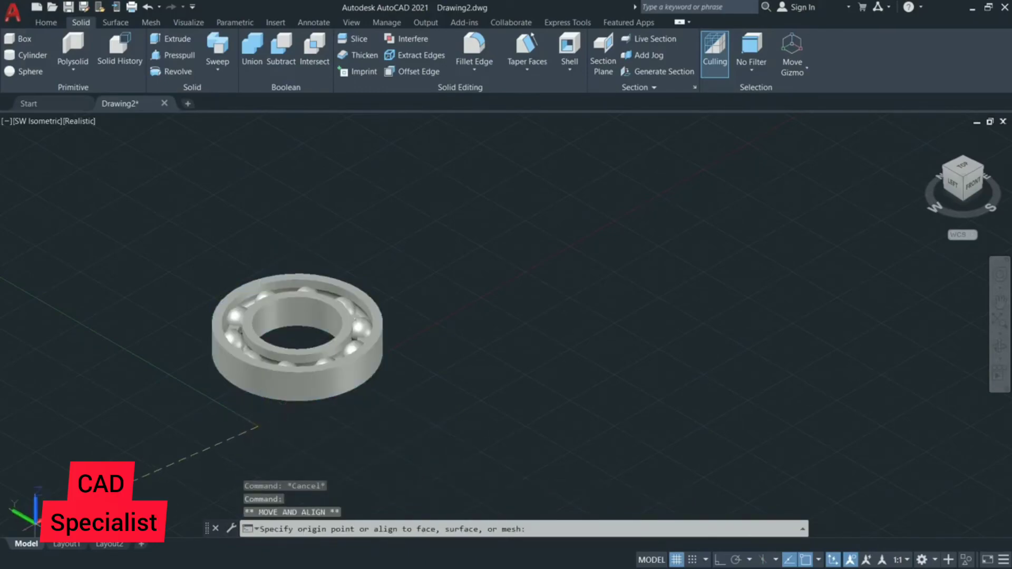
key(Escape)
text(p)
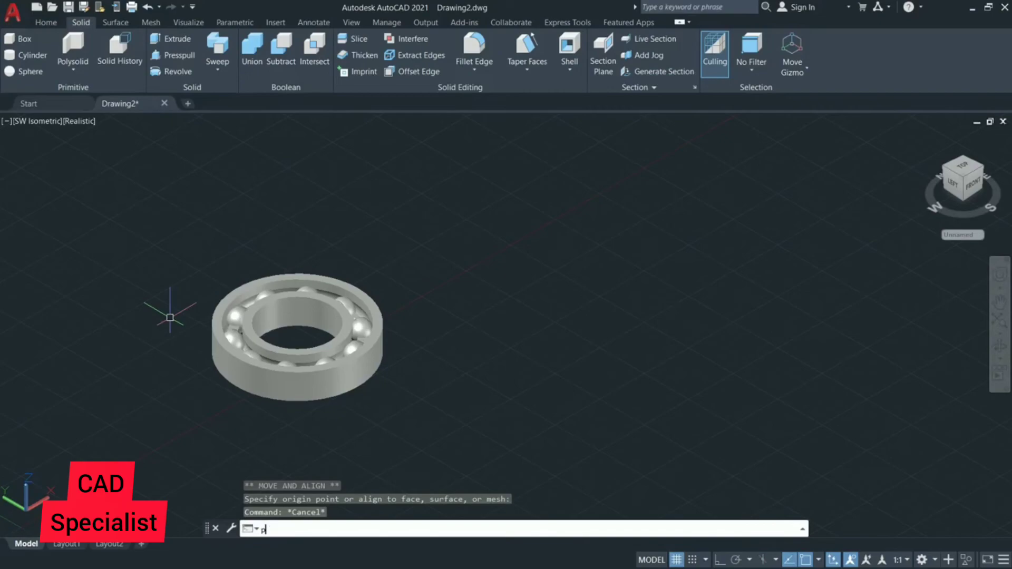
key(Return)
drag(169, 324, 327, 338)
key(Escape)
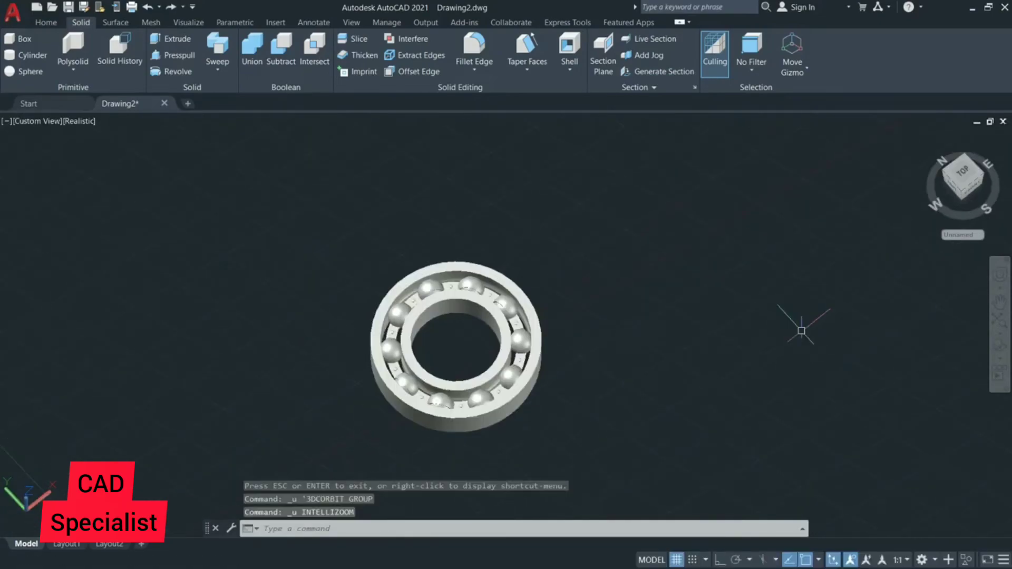
- Turn off the grid display in the model viewport
text(grid)
key(Return)
text(o)
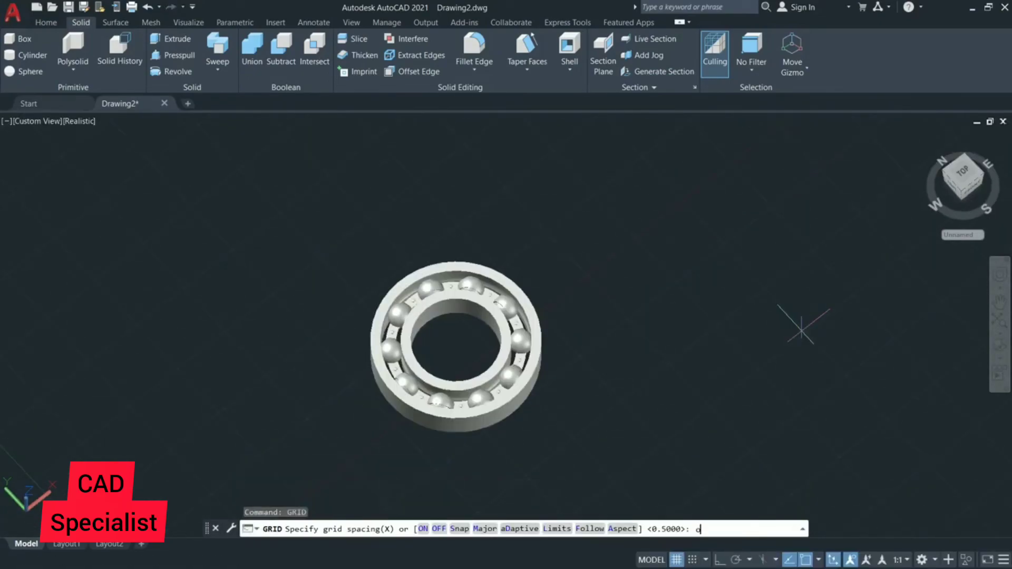
text(ff)
key(Return)
- Start a Continuous Orbit to show the finished bearing from all sides
click(1001, 358)
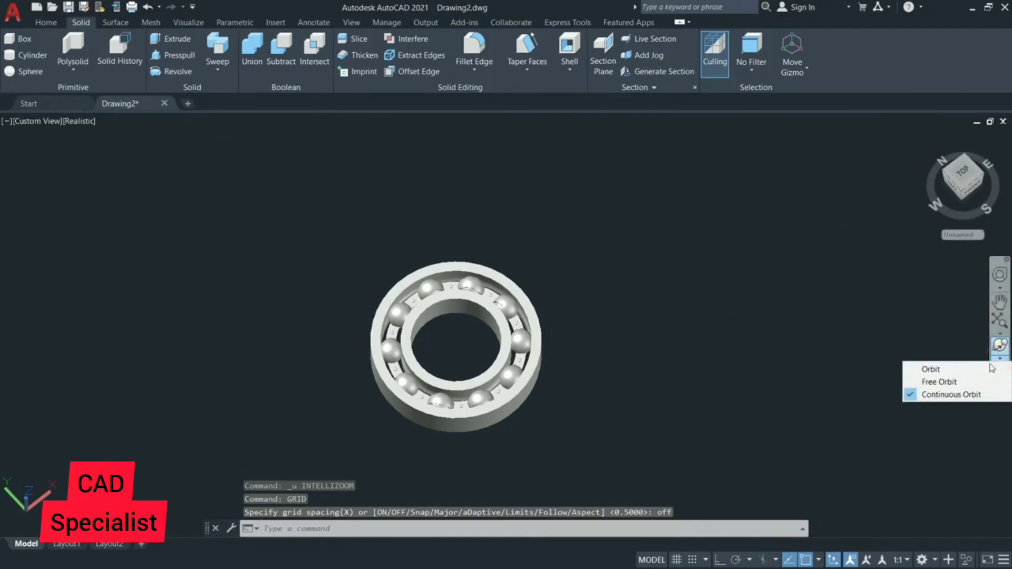
click(963, 395)
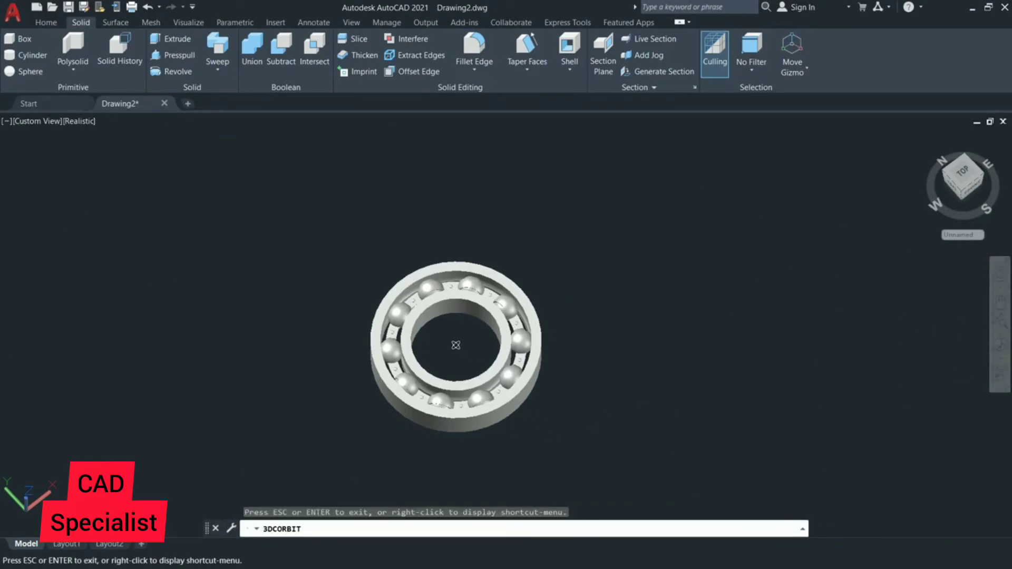